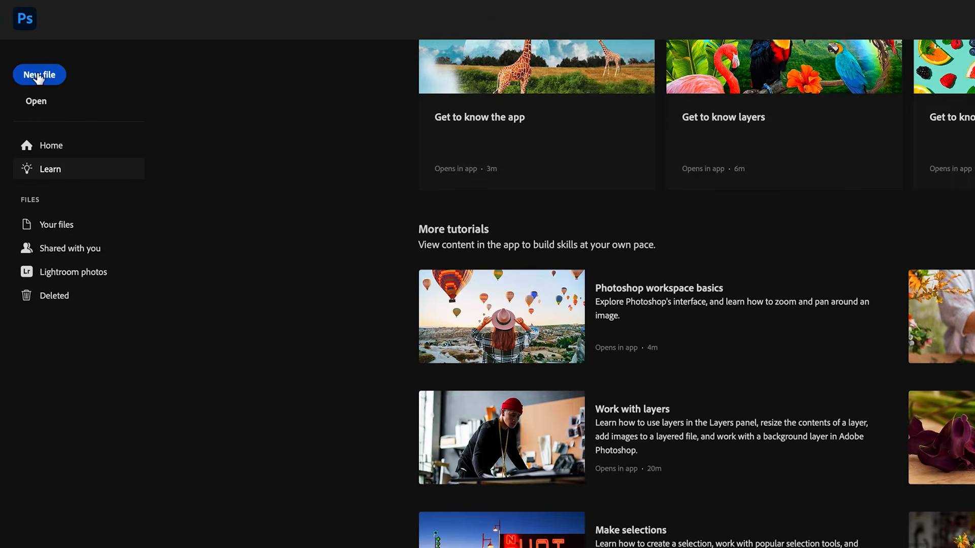
# - Start setting up a new document and review its background contents choices, keeping White
pyautogui.click(125, 6)
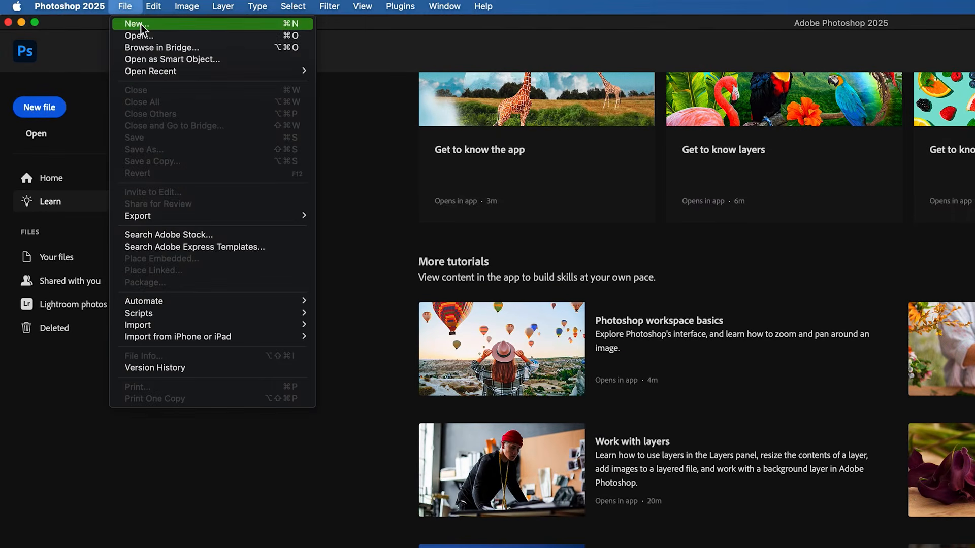
pyautogui.click(140, 24)
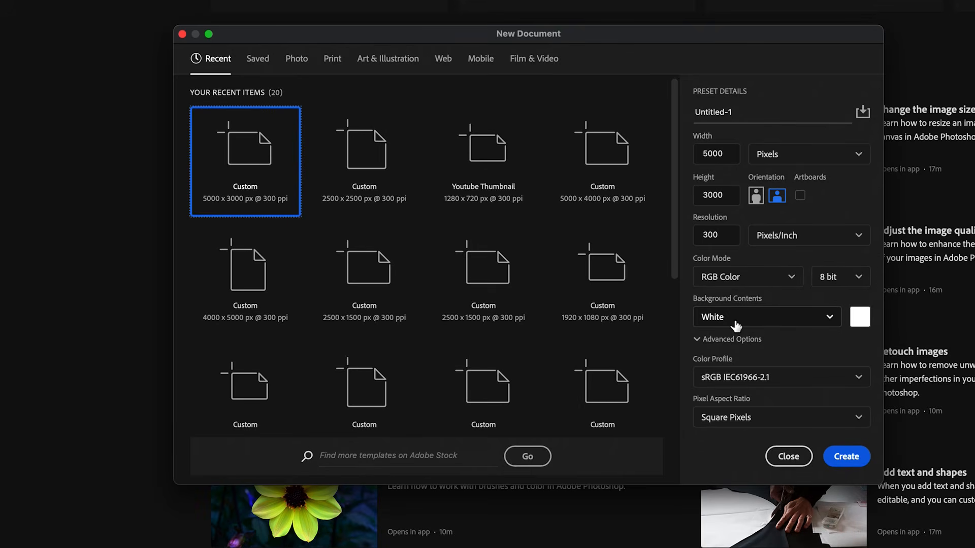
pyautogui.click(789, 320)
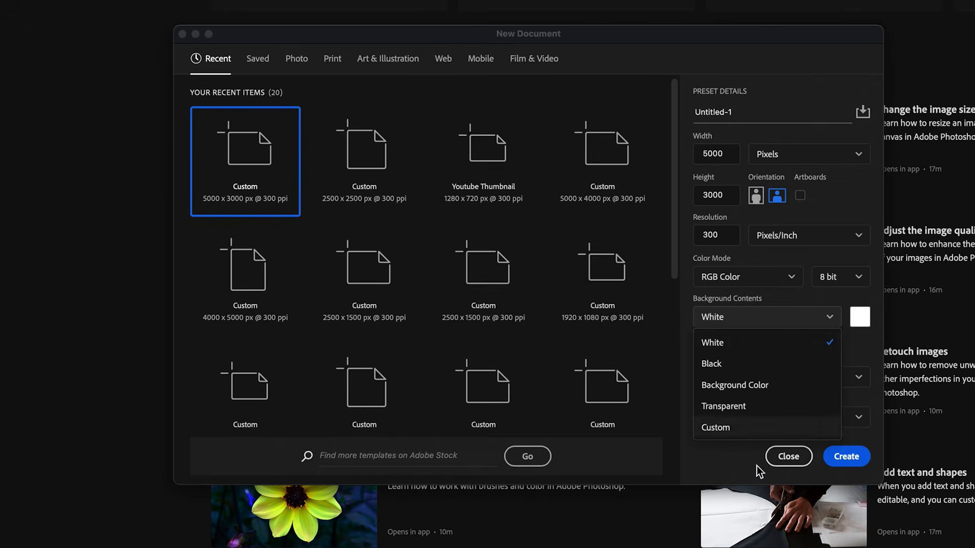
pyautogui.click(770, 315)
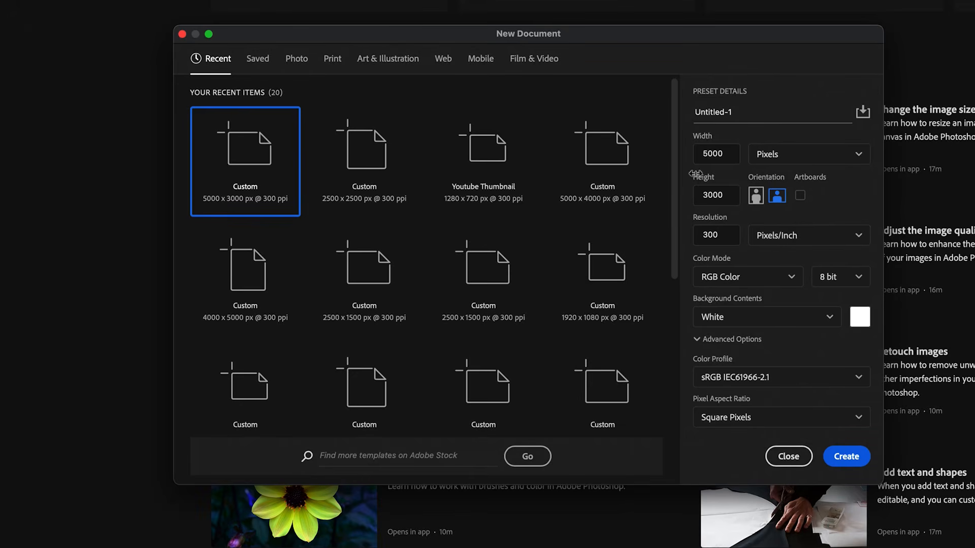
# - Browse the blank document presets offered in the Photo, Print and Web categories
pyautogui.click(296, 59)
pyautogui.click(333, 60)
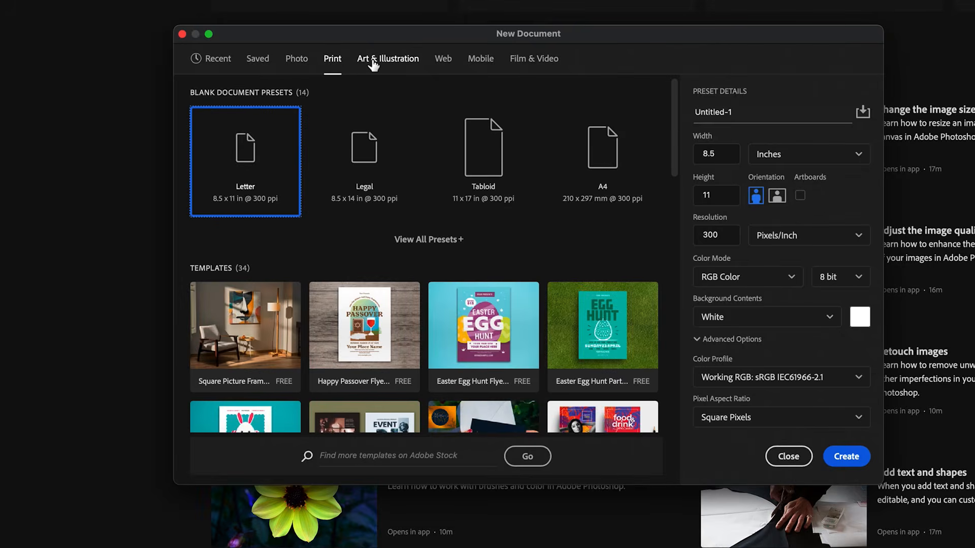
pyautogui.click(442, 60)
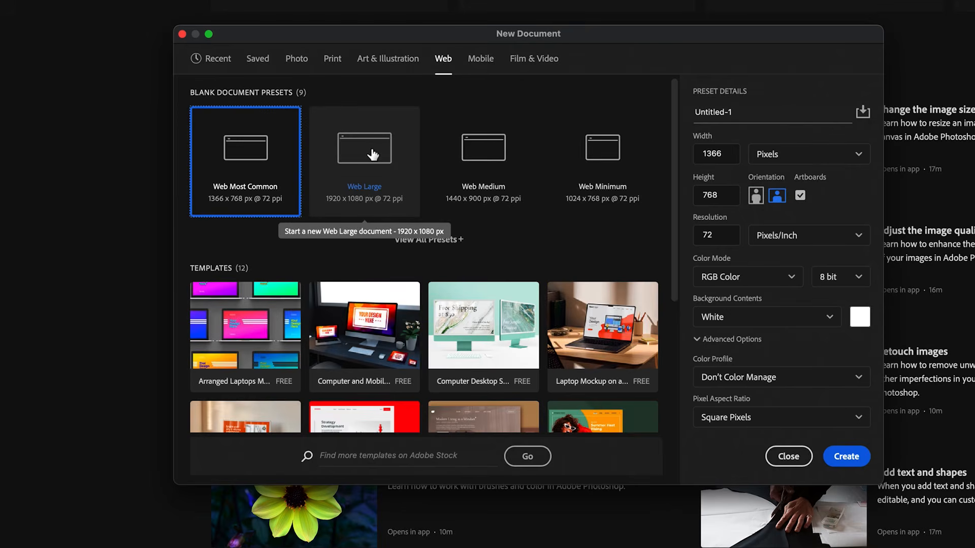
pyautogui.click(299, 60)
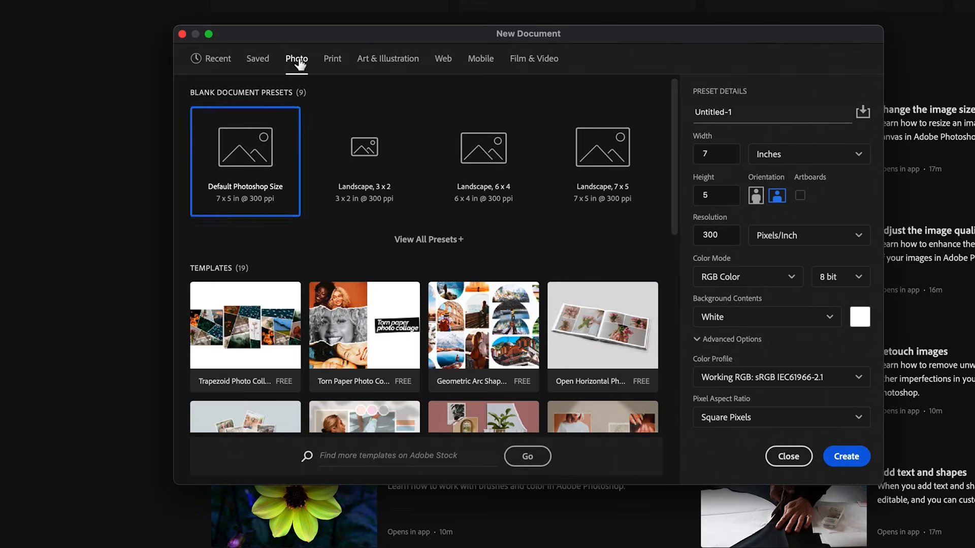
pyautogui.click(332, 60)
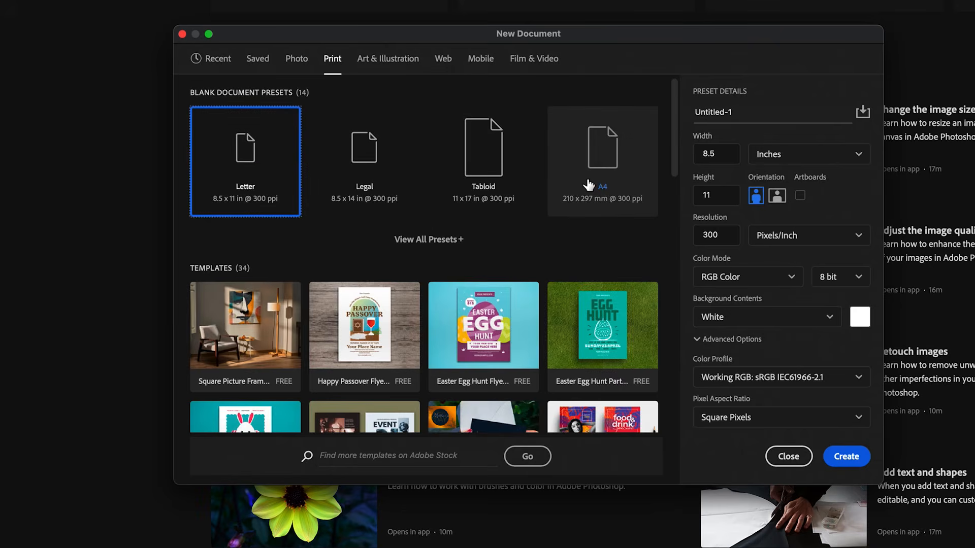
# - Create a document from the recent custom 5000 x 3000 px, 300 ppi preset with a white background
pyautogui.click(219, 60)
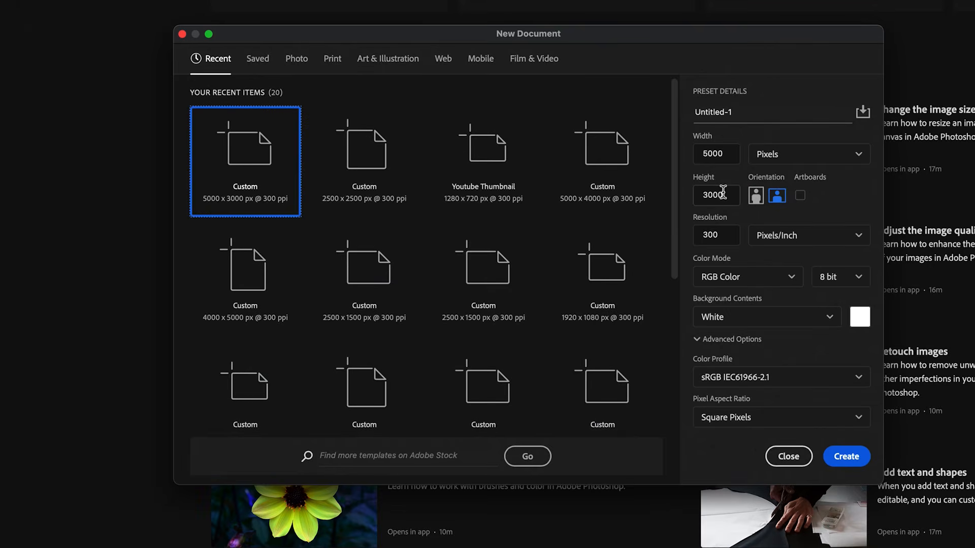
pyautogui.click(850, 458)
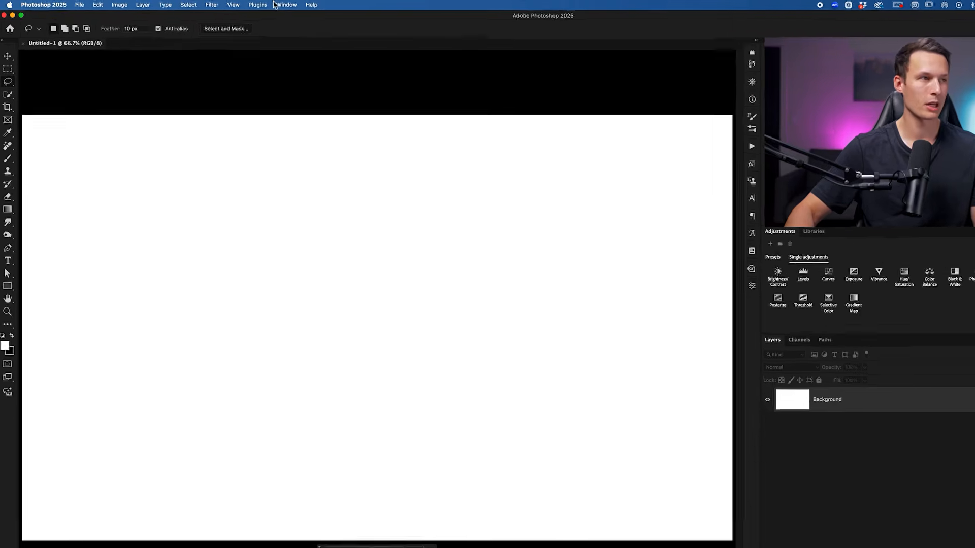
# - Switch the interface to the Motion workspace
pyautogui.click(256, 5)
pyautogui.moveTo(446, 39)
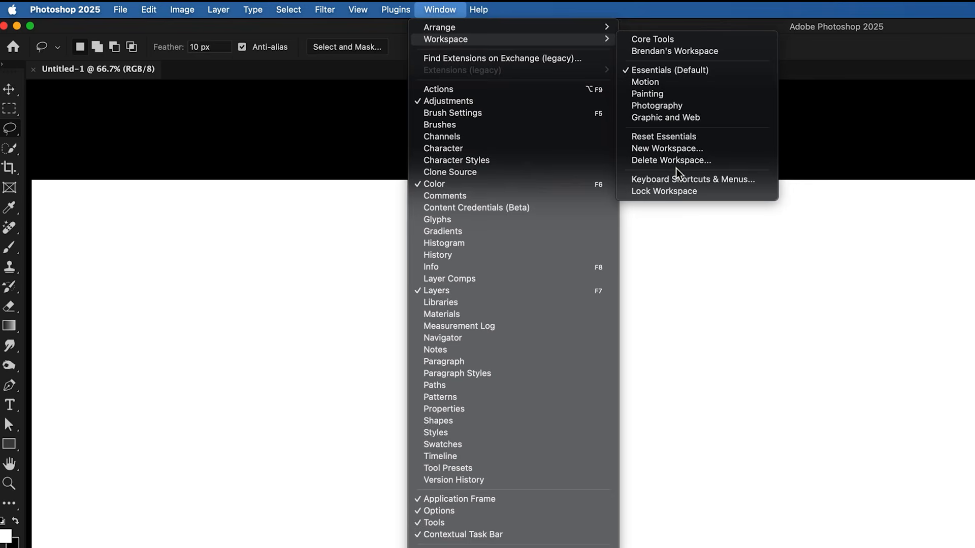
pyautogui.click(669, 83)
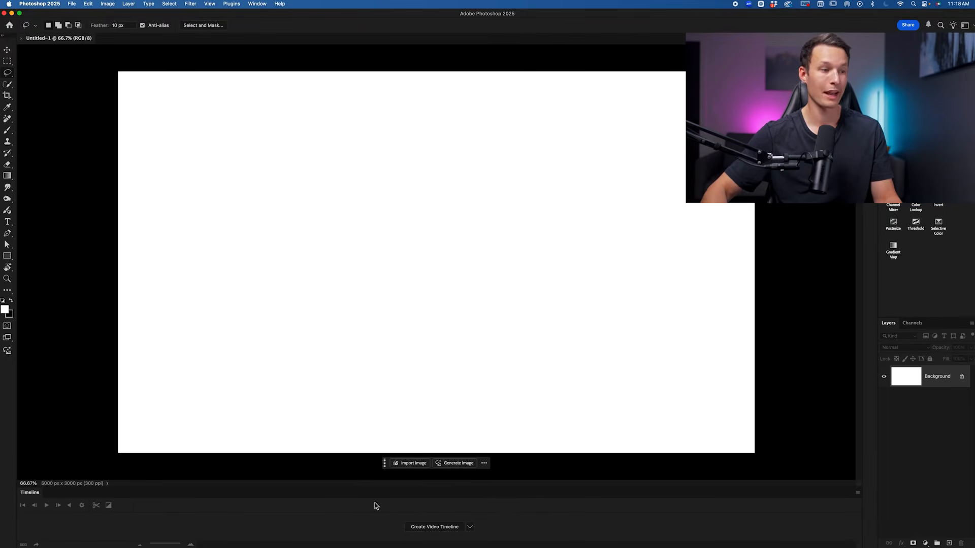
# - Switch the interface back to the Essentials (Default) workspace
pyautogui.click(257, 3)
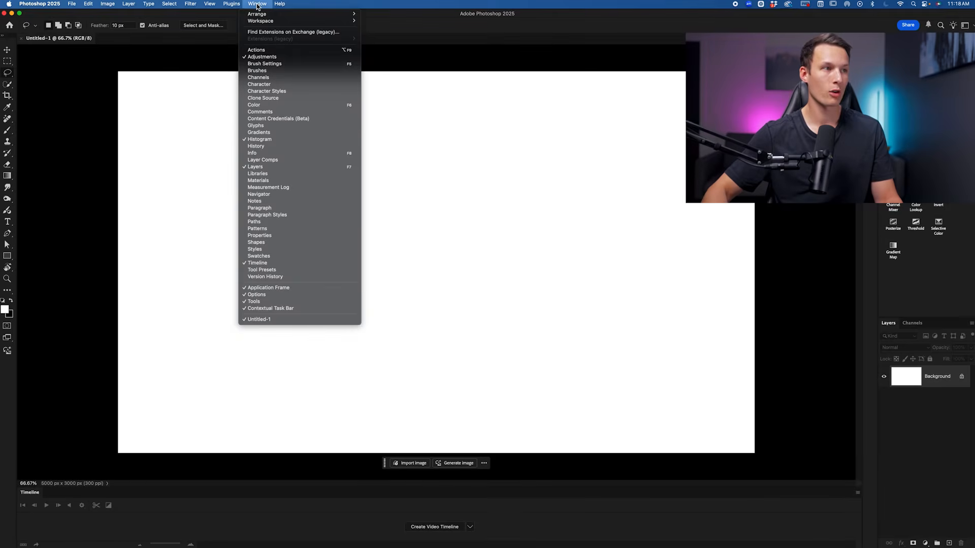
pyautogui.moveTo(261, 20)
pyautogui.click(382, 38)
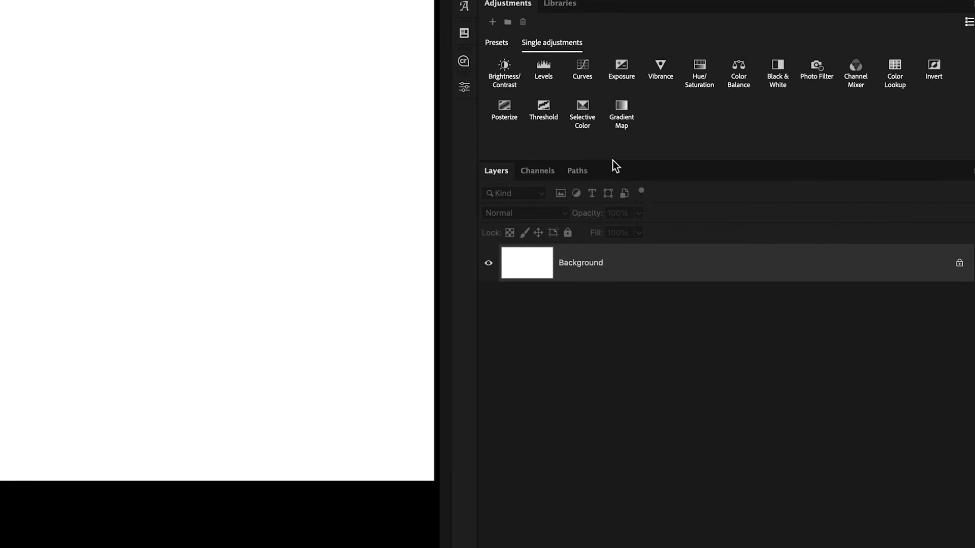
# - Make the Adjustments panel slightly taller and the panel column beside the canvas slightly narrower
pyautogui.moveTo(611, 163); pyautogui.dragTo(591, 175)
pyautogui.moveTo(481, 157)
pyautogui.mouseDown()
pyautogui.moveTo(570, 158)
pyautogui.moveTo(492, 160)
pyautogui.mouseUp()
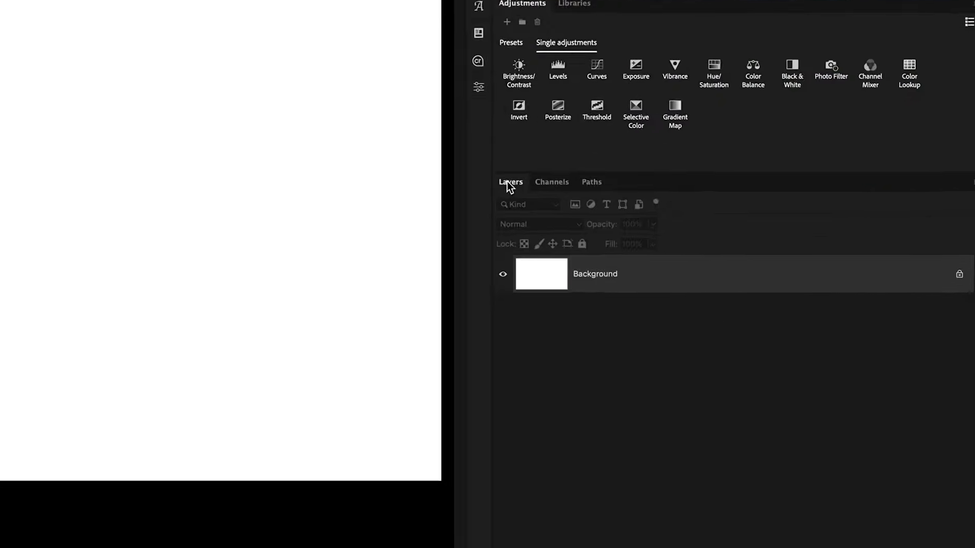
# - Float the Layers panel over the canvas, and dock it back as the first tab beside Channels and Paths
pyautogui.moveTo(507, 182); pyautogui.dragTo(423, 45)
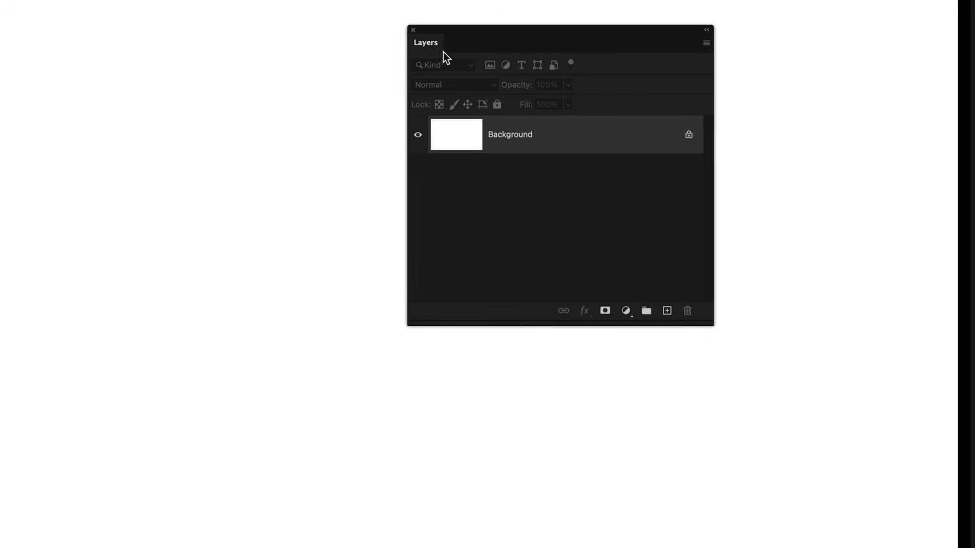
pyautogui.moveTo(419, 43); pyautogui.dragTo(974, 210)
pyautogui.moveTo(570, 177); pyautogui.dragTo(507, 185)
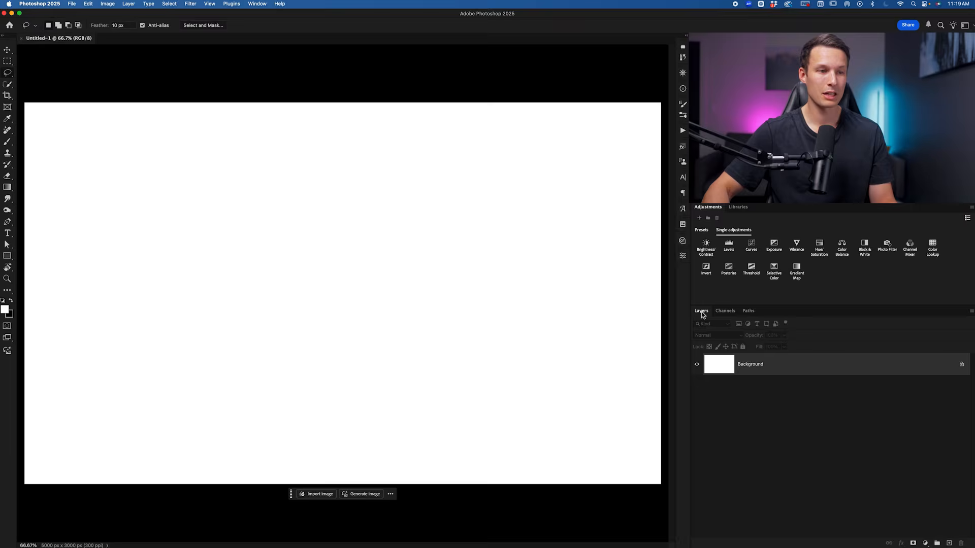
# - Undock the Layers panel over the canvas and close it
pyautogui.moveTo(505, 184); pyautogui.dragTo(300, 125)
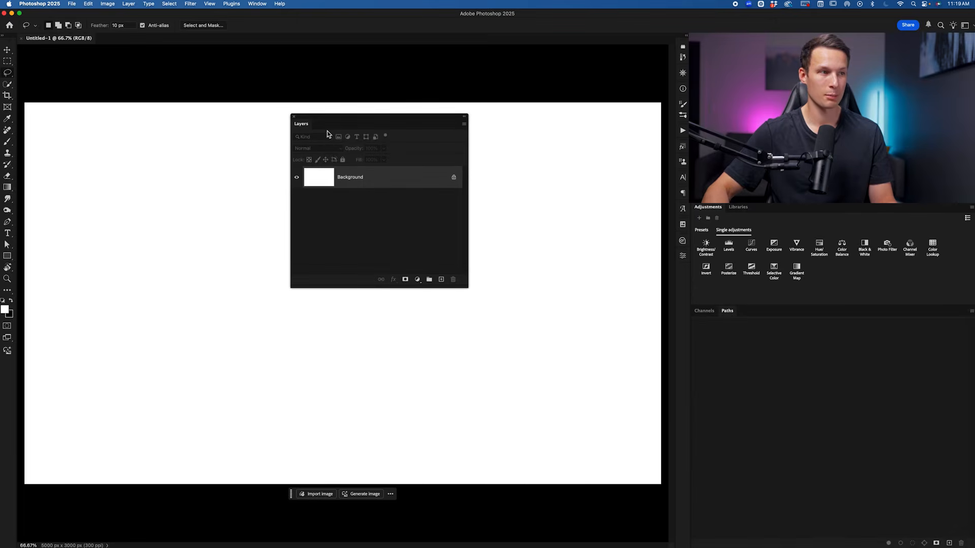
pyautogui.click(294, 117)
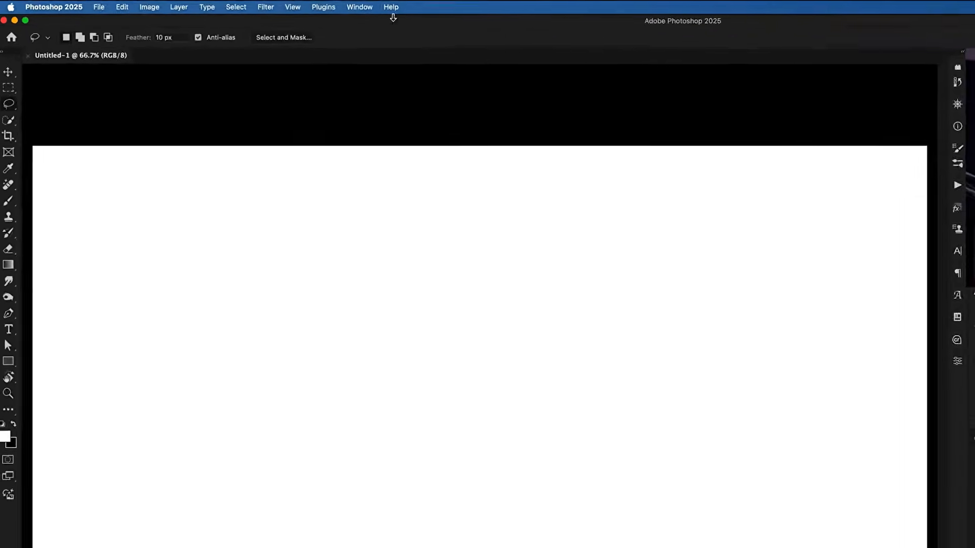
# - Reopen the Layers panel and dock it with Channels and Paths as the first tab of the group
pyautogui.click(368, 10)
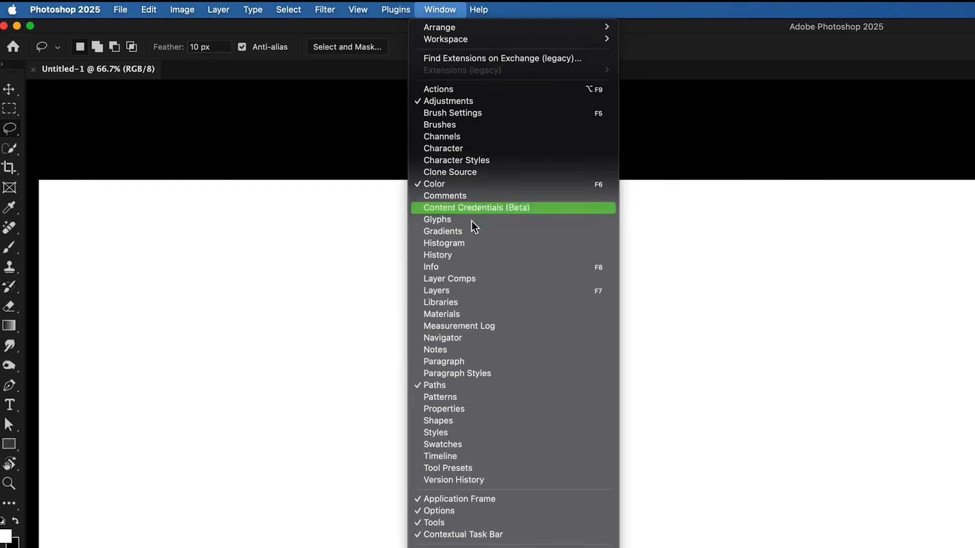
pyautogui.click(439, 292)
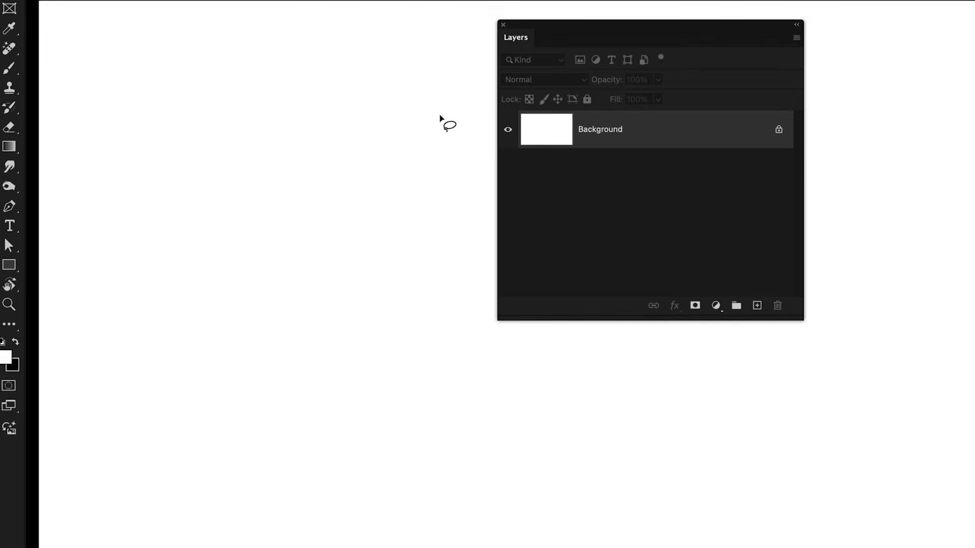
pyautogui.moveTo(525, 41); pyautogui.dragTo(590, 181)
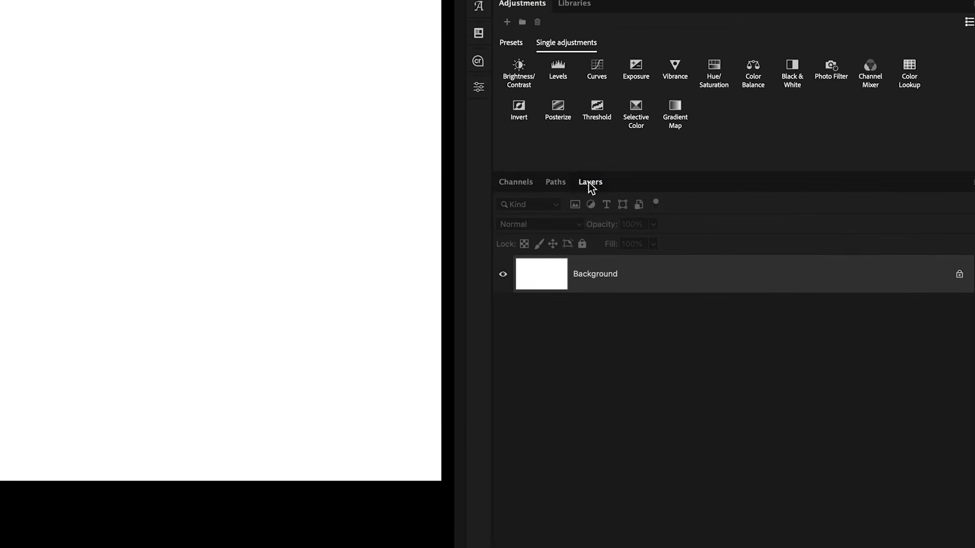
pyautogui.moveTo(516, 185); pyautogui.dragTo(510, 185)
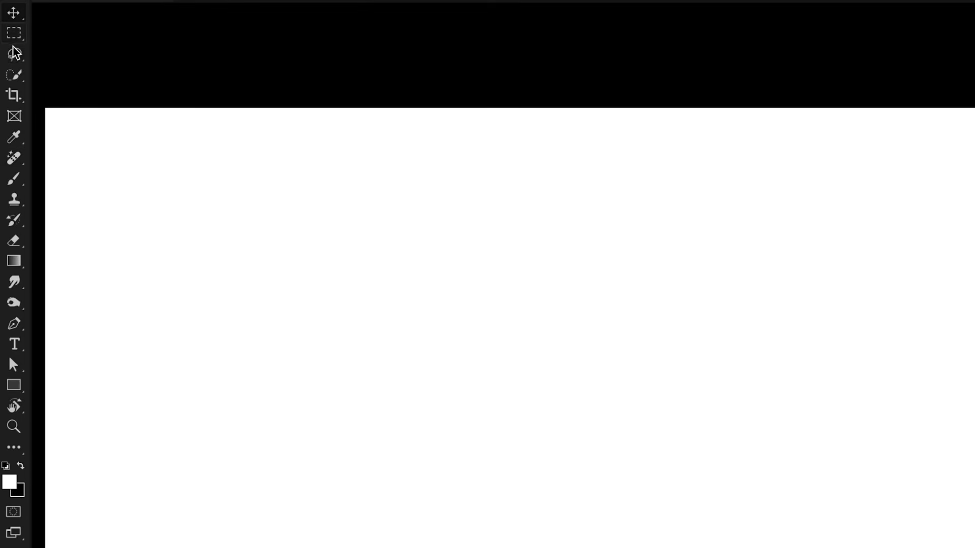
# - Examine the tools grouped with the Quick Selection tool and keep Quick Selection active
pyautogui.click(14, 75)
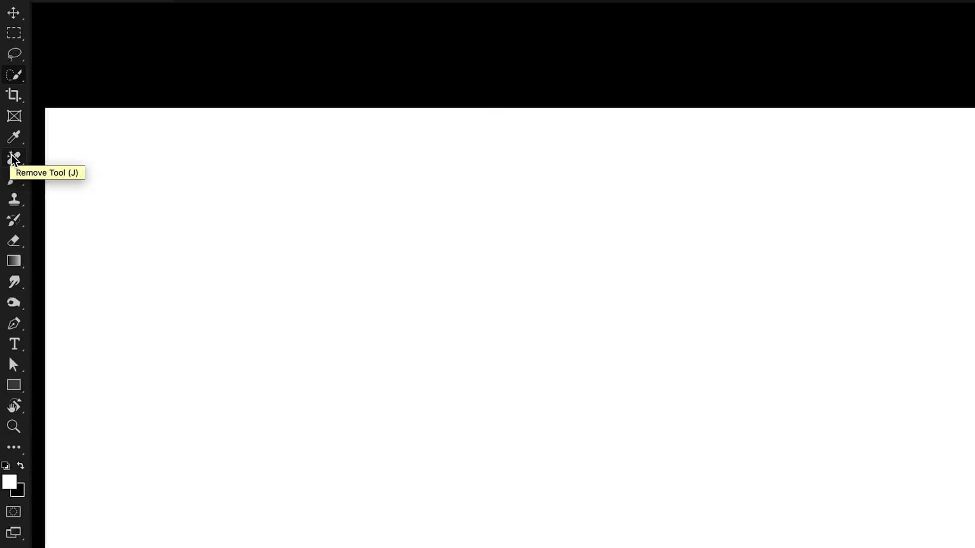
pyautogui.click(17, 81)
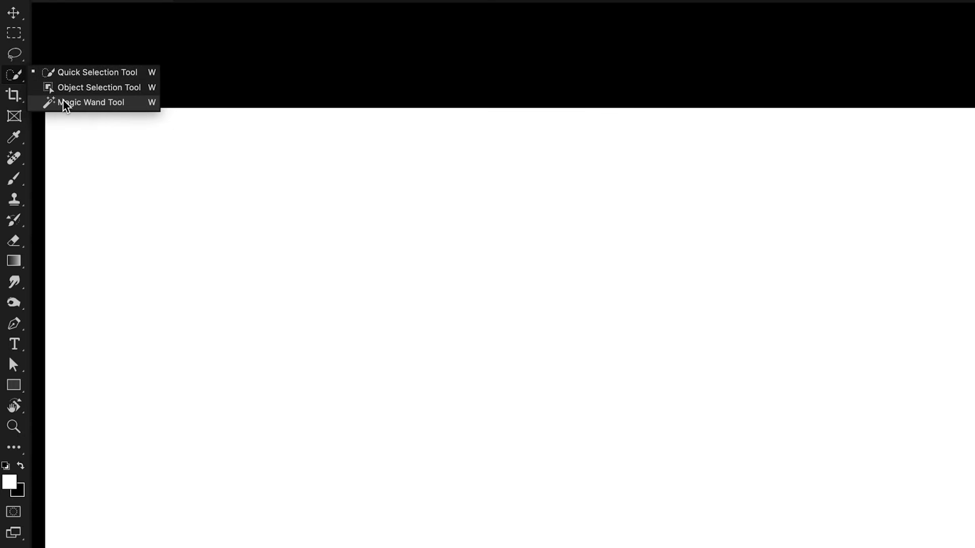
pyautogui.click(68, 77)
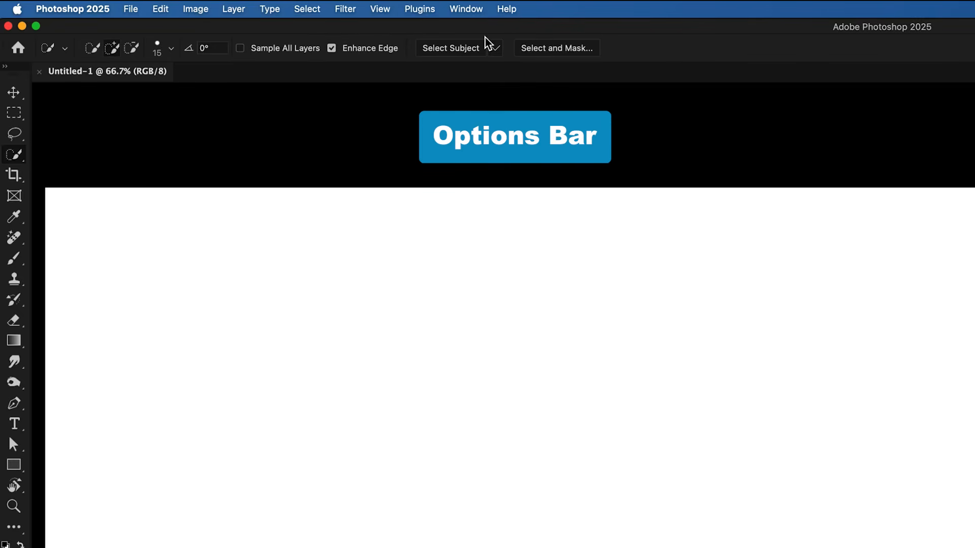
# - Compare the options of the Move, Marquee, Lasso, Quick Selection and Frame tools, ending on the Move tool
pyautogui.click(14, 94)
pyautogui.click(14, 112)
pyautogui.click(14, 133)
pyautogui.click(15, 155)
pyautogui.press('k')
pyautogui.press('i')
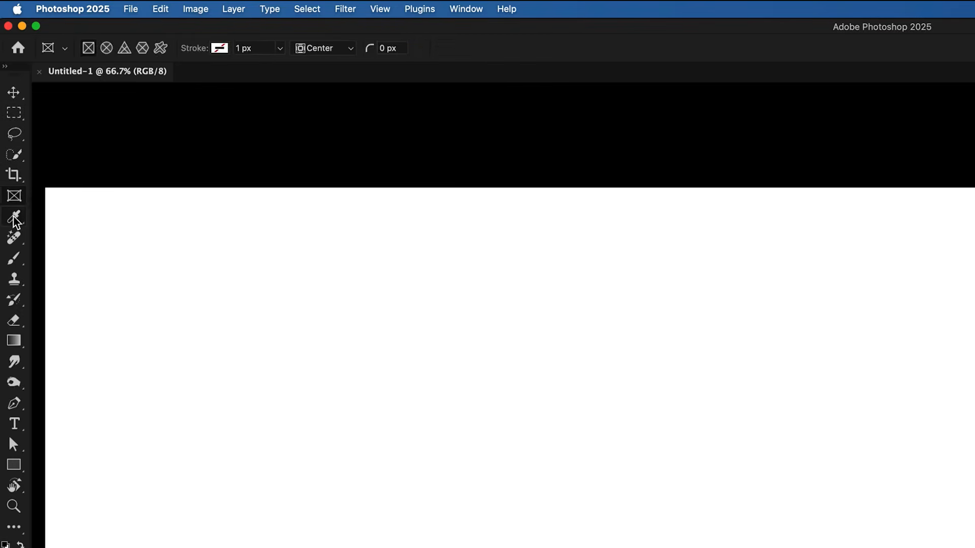
pyautogui.click(14, 94)
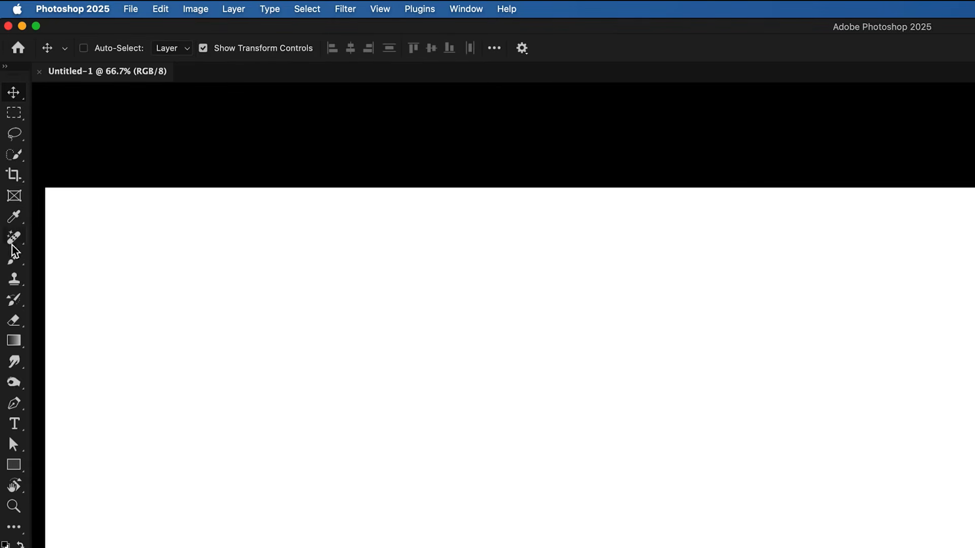
# - Activate the Brush tool and view its size, hardness and available brush presets
pyautogui.click(14, 260)
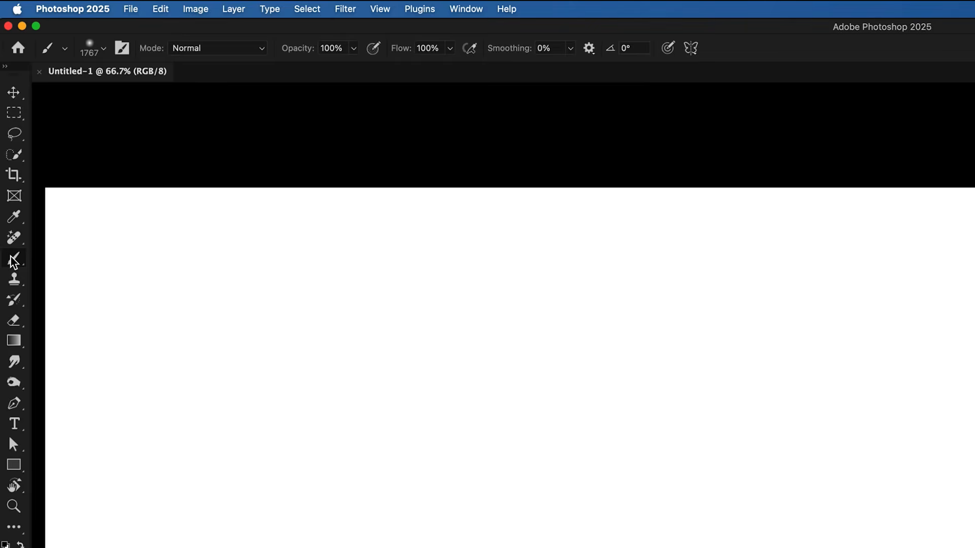
pyautogui.click(89, 54)
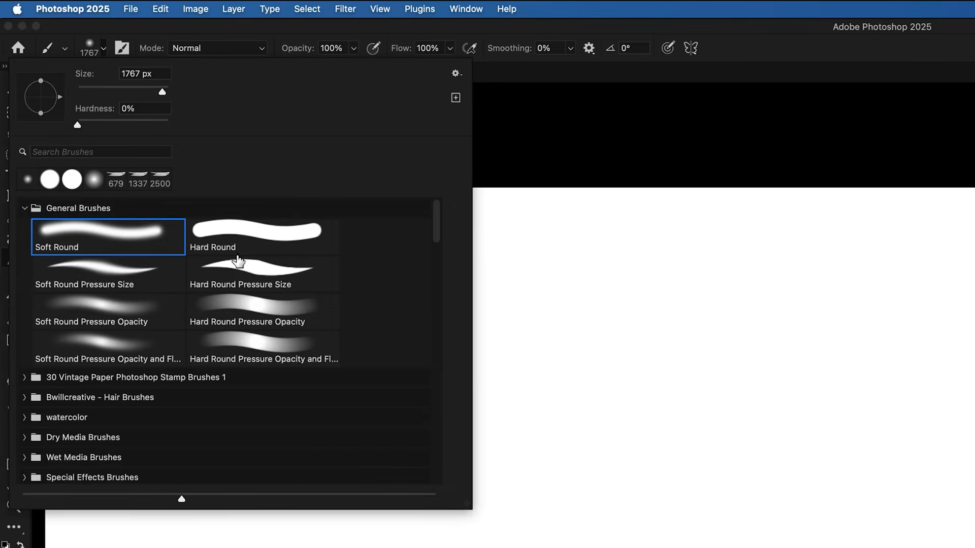
pyautogui.click(101, 49)
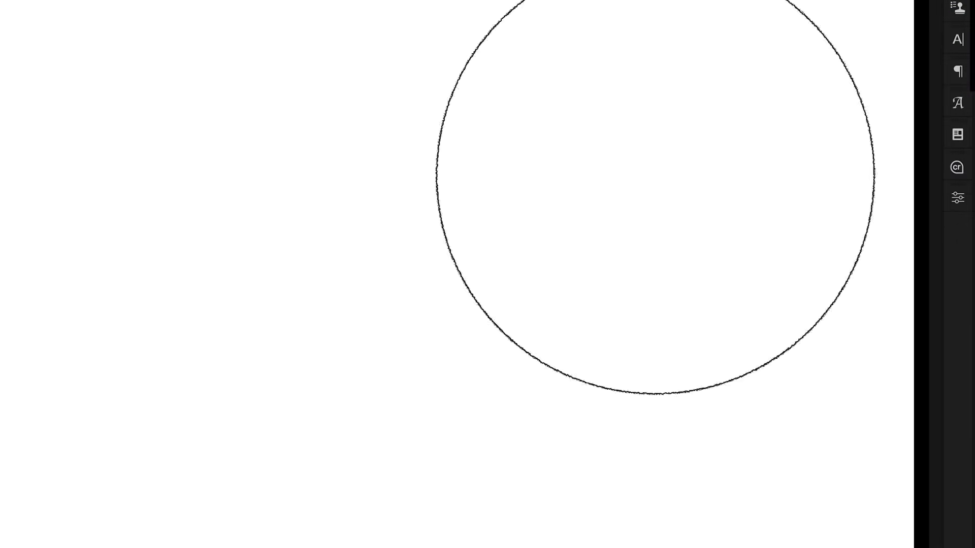
# - Expand the Properties panel to view the document's canvas settings
pyautogui.click(957, 198)
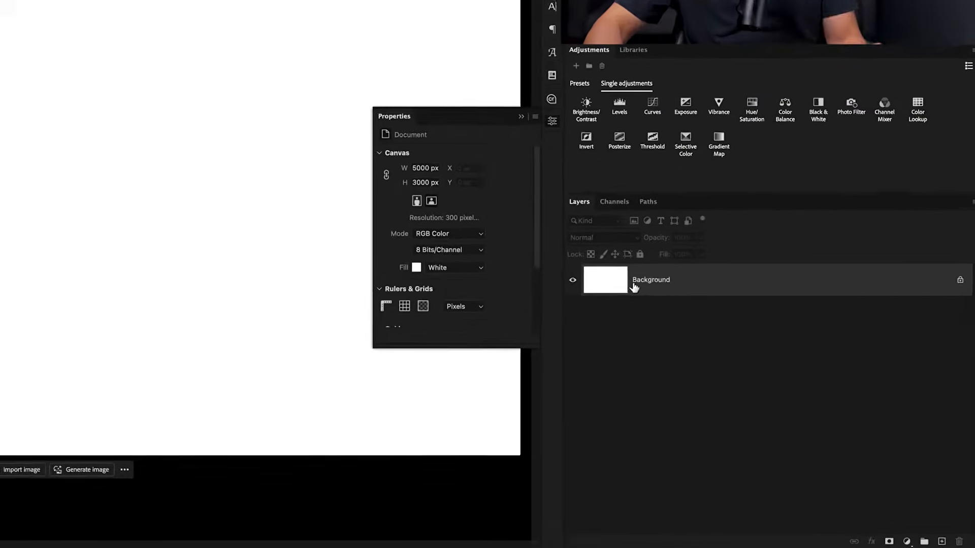
pyautogui.moveTo(652, 241)
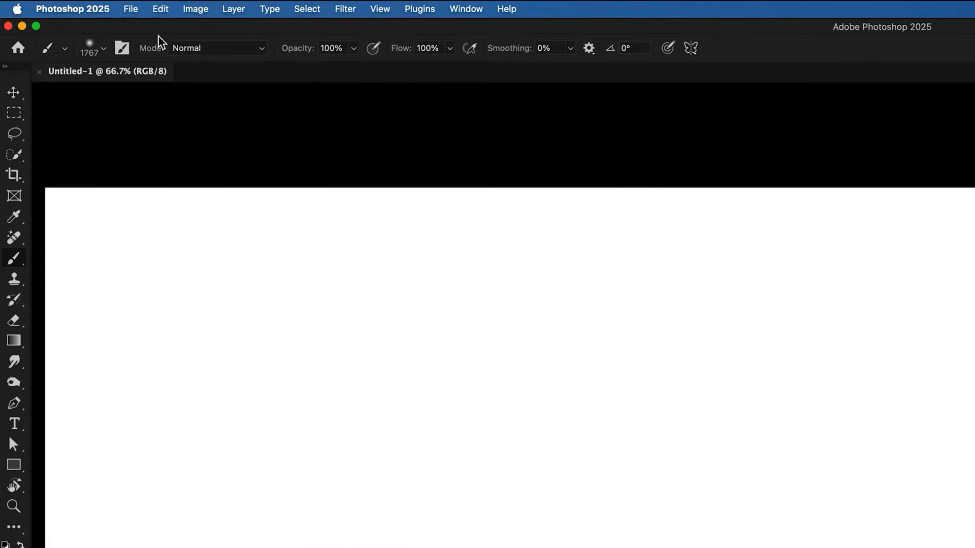
# - Open Beginner Photoshop.jpg from the Beginner photoshop folder as a separate document
pyautogui.click(83, 4)
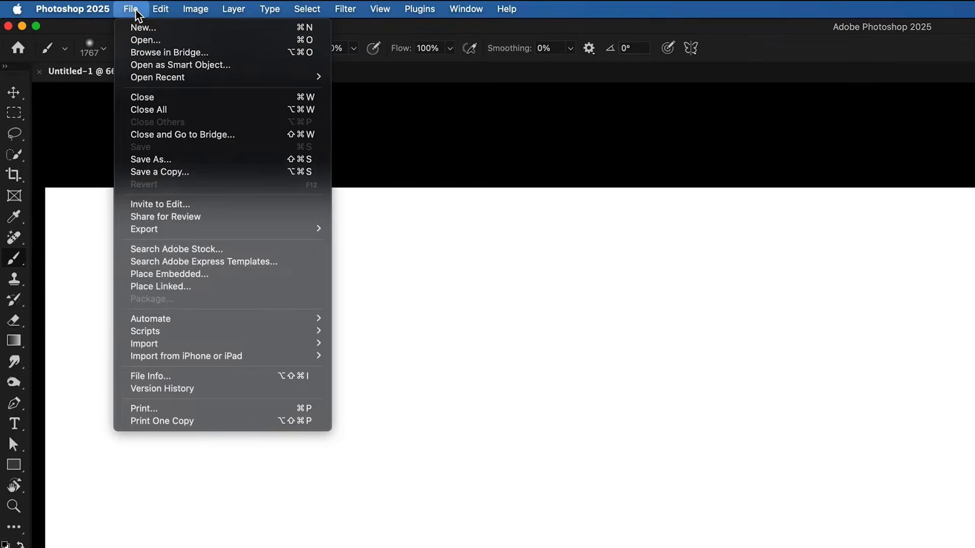
pyautogui.click(152, 40)
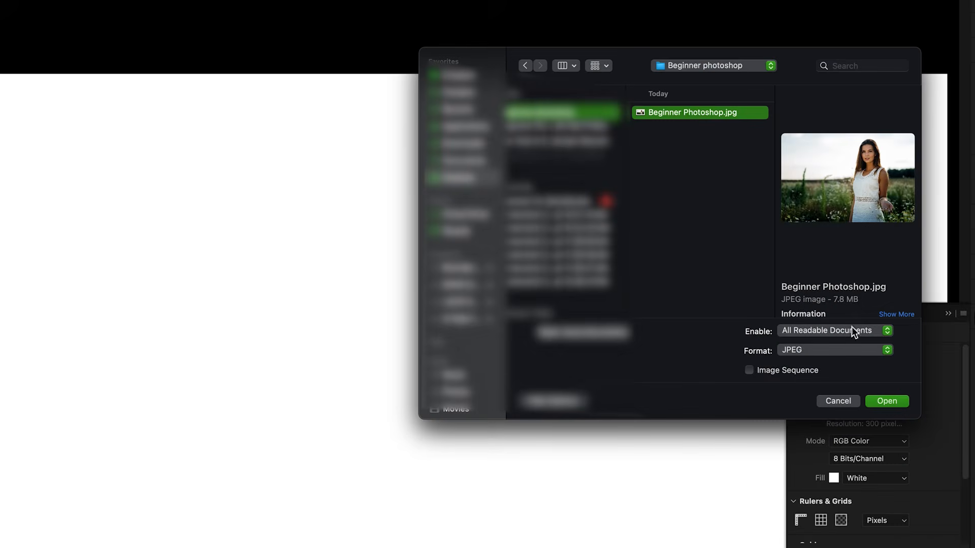
pyautogui.click(891, 400)
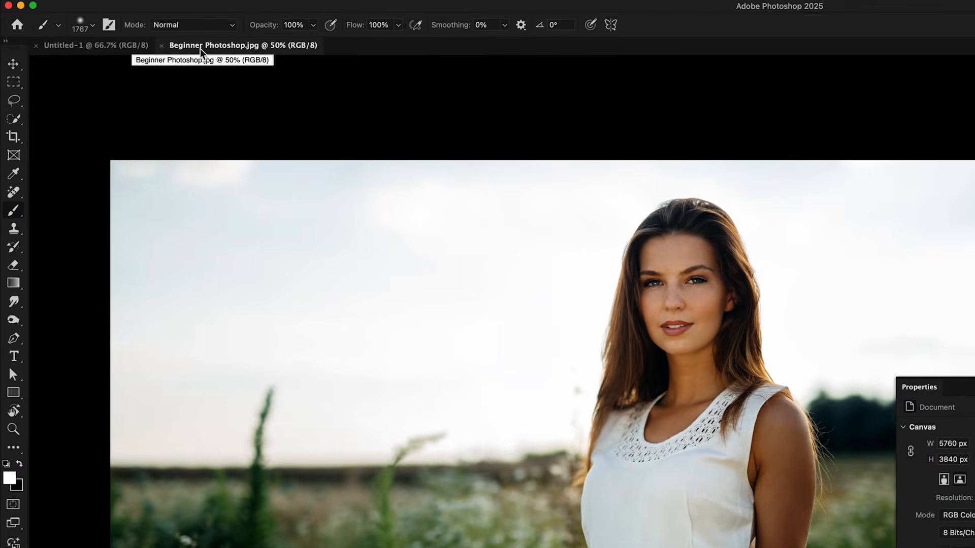
# - Compare the Untitled-1 and Beginner Photoshop.jpg documents by switching between them, ending on Beginner Photoshop.jpg
pyautogui.click(82, 47)
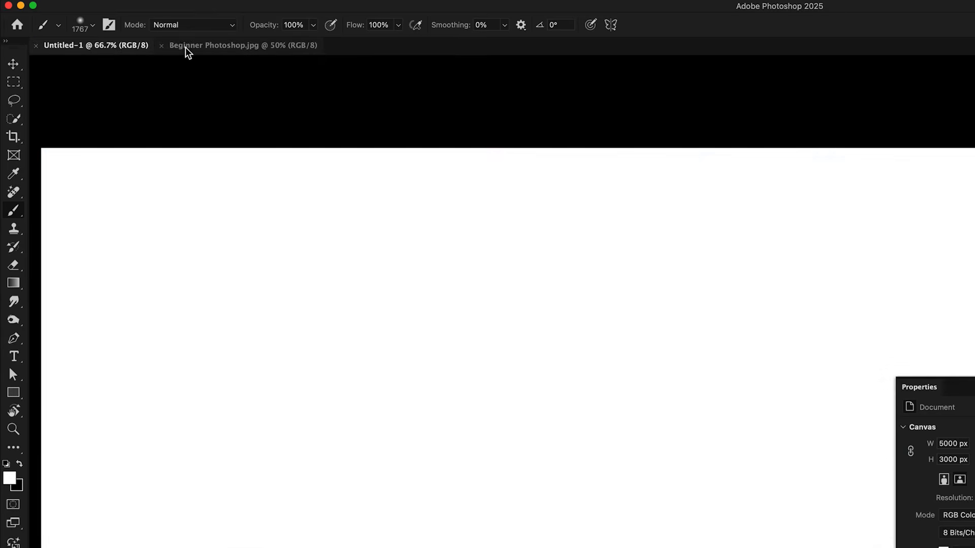
pyautogui.click(200, 47)
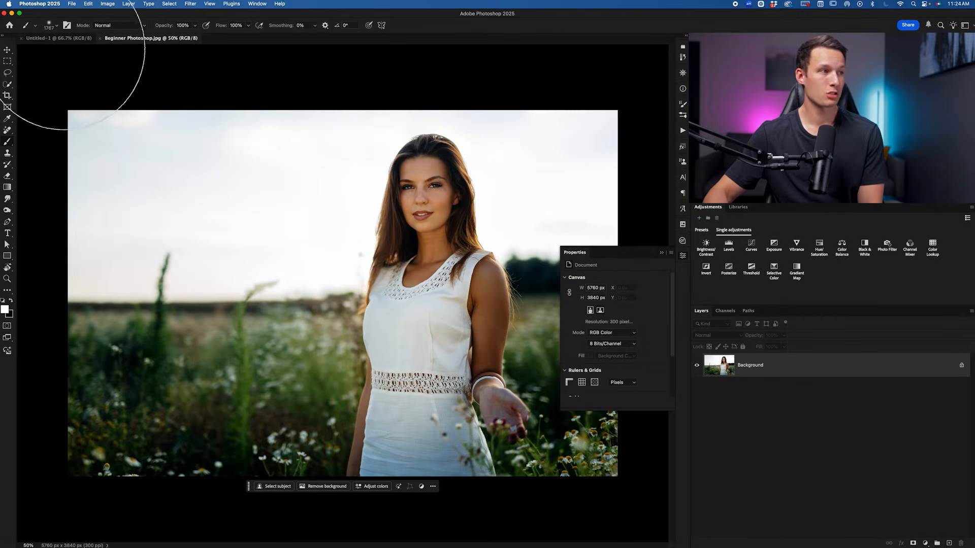
pyautogui.click(59, 38)
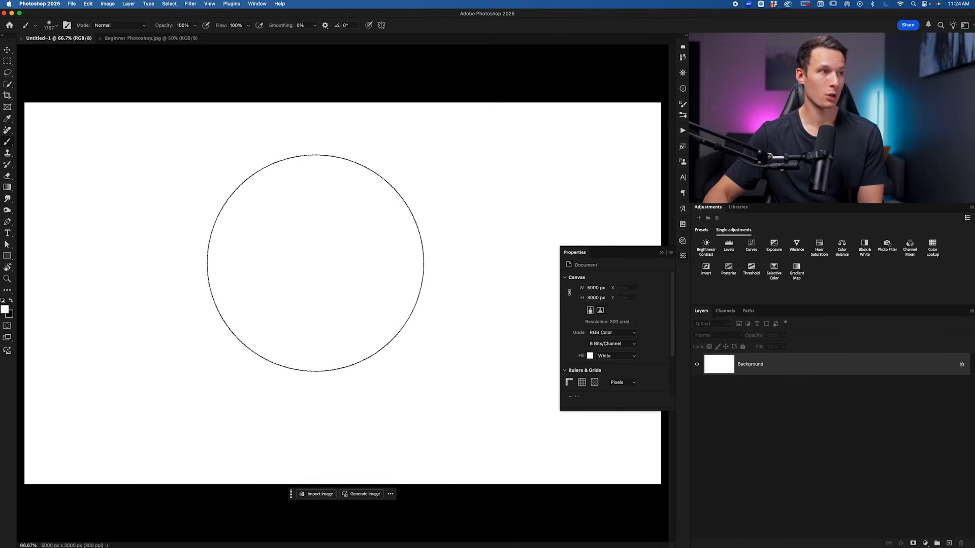
pyautogui.click(155, 39)
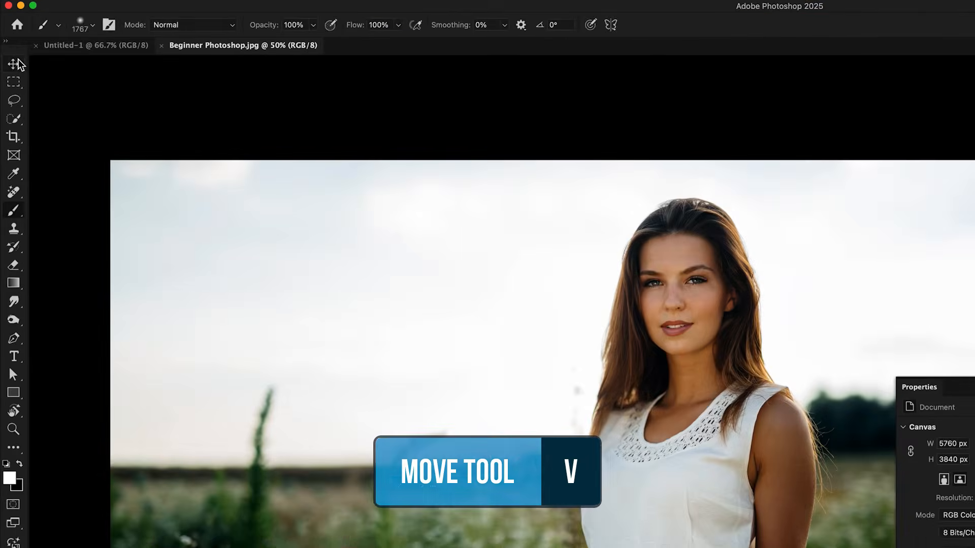
# - Activate the Move tool and bring the photo from Beginner Photoshop.jpg into Untitled-1 as a new layer
pyautogui.click(7, 50)
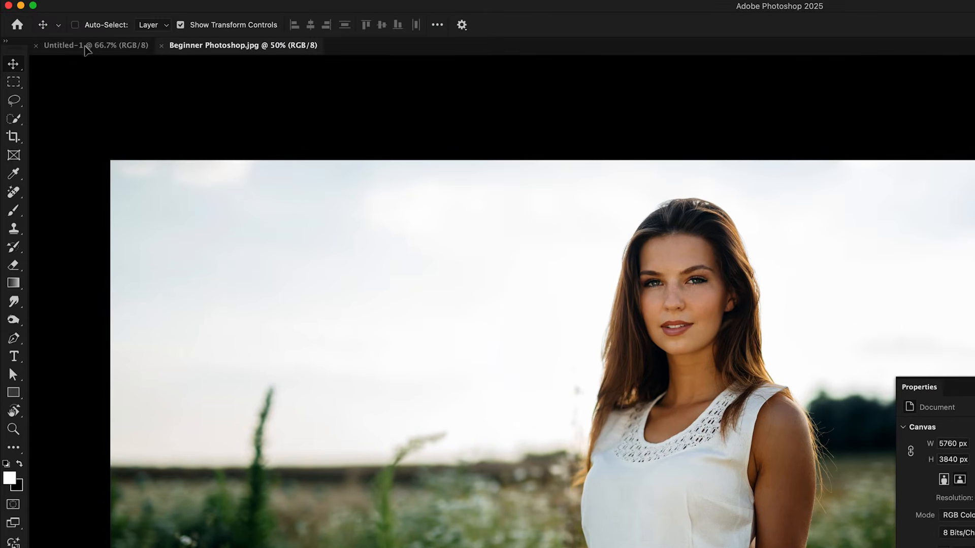
pyautogui.click(86, 47)
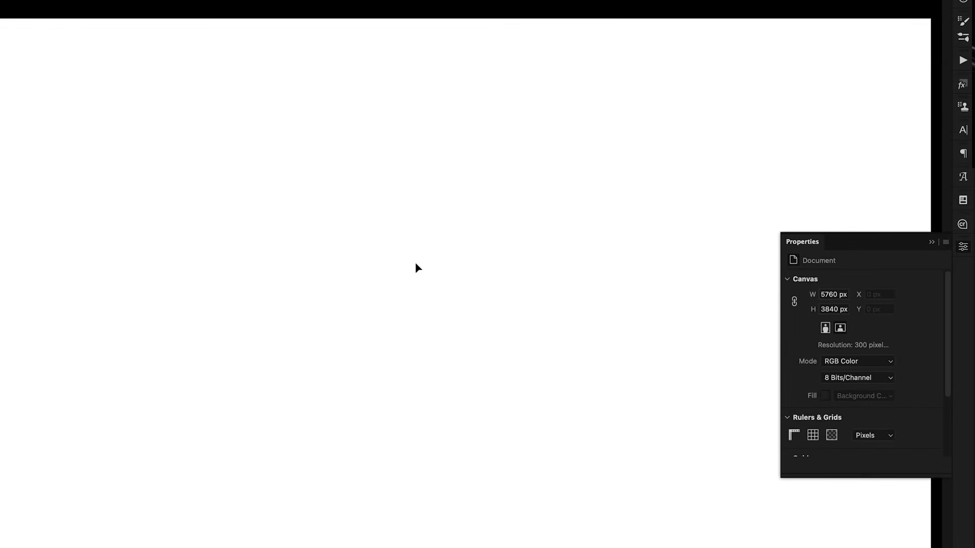
pyautogui.hotkey('ctrl', 'v')
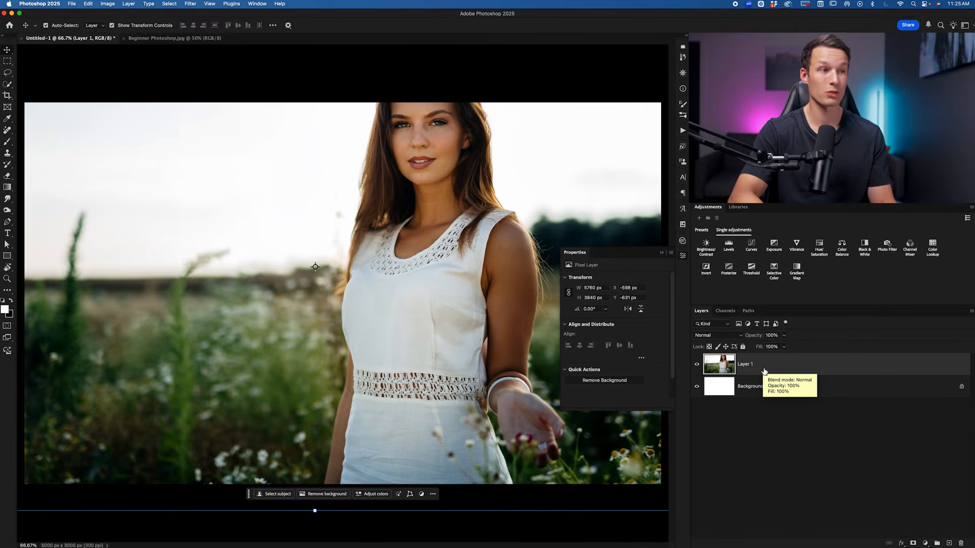
# - Scale the photo layer down to about 4554 × 3036 px and reposition it over the canvas
pyautogui.hotkey('ctrl', '-')
pyautogui.hotkey('ctrl', '-')
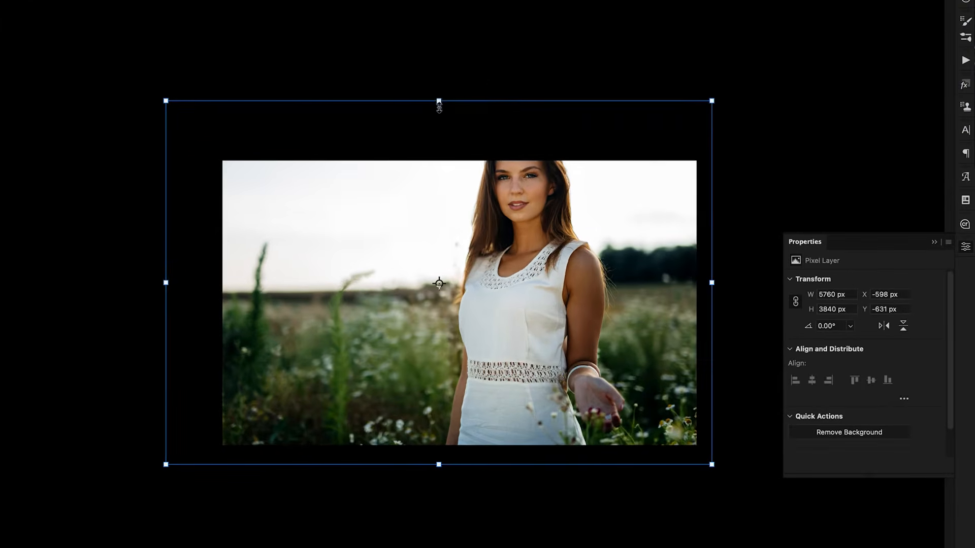
pyautogui.moveTo(329, 158); pyautogui.dragTo(329, 195)
pyautogui.moveTo(438, 158); pyautogui.dragTo(438, 162)
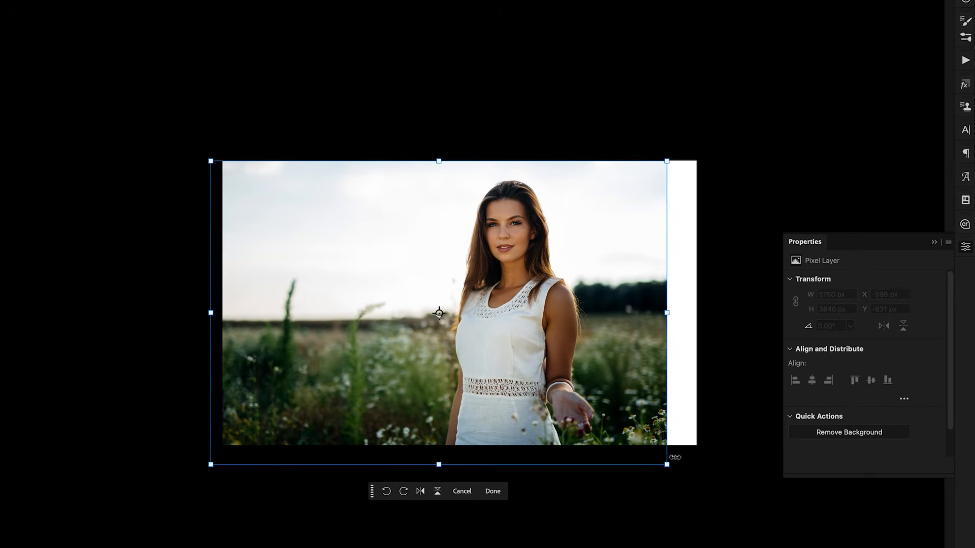
pyautogui.moveTo(668, 466); pyautogui.dragTo(655, 436)
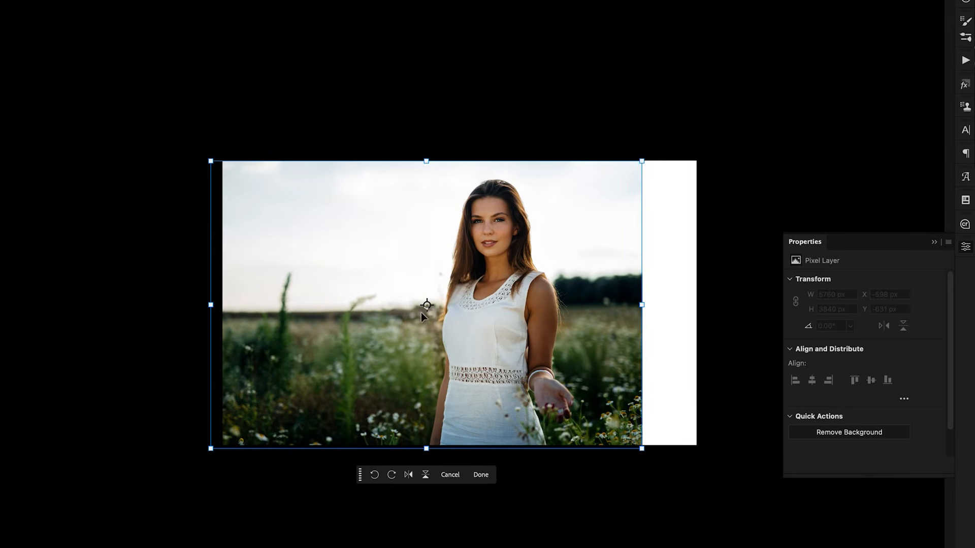
pyautogui.moveTo(397, 351); pyautogui.dragTo(430, 348)
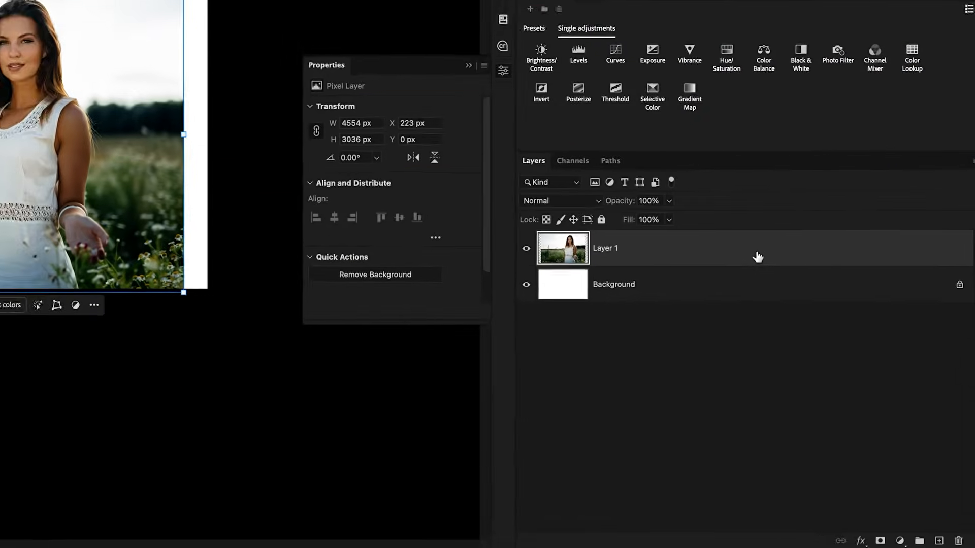
# - Delete Layer 1 and place Beginner Photoshop.jpg into Untitled-1 as an embedded object
pyautogui.moveTo(631, 239); pyautogui.dragTo(956, 541)
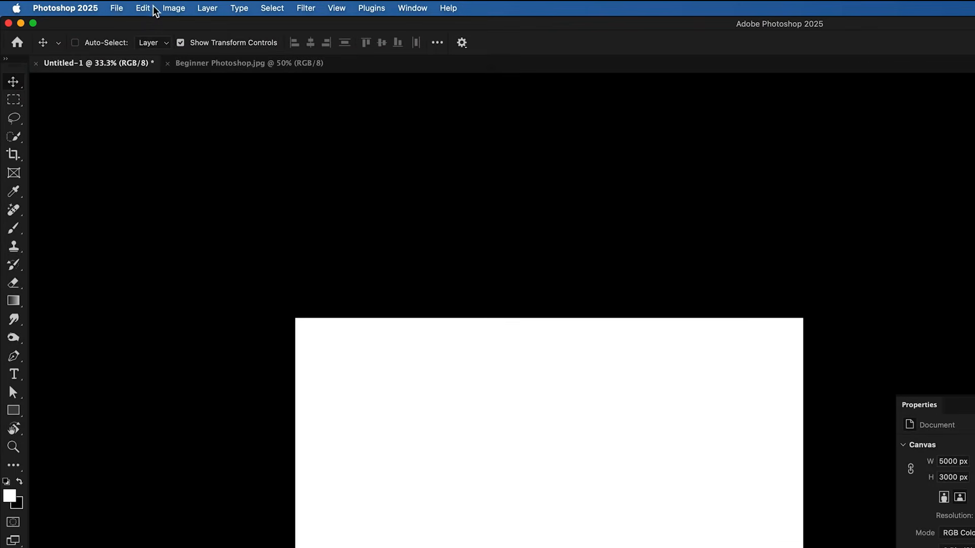
pyautogui.click(72, 3)
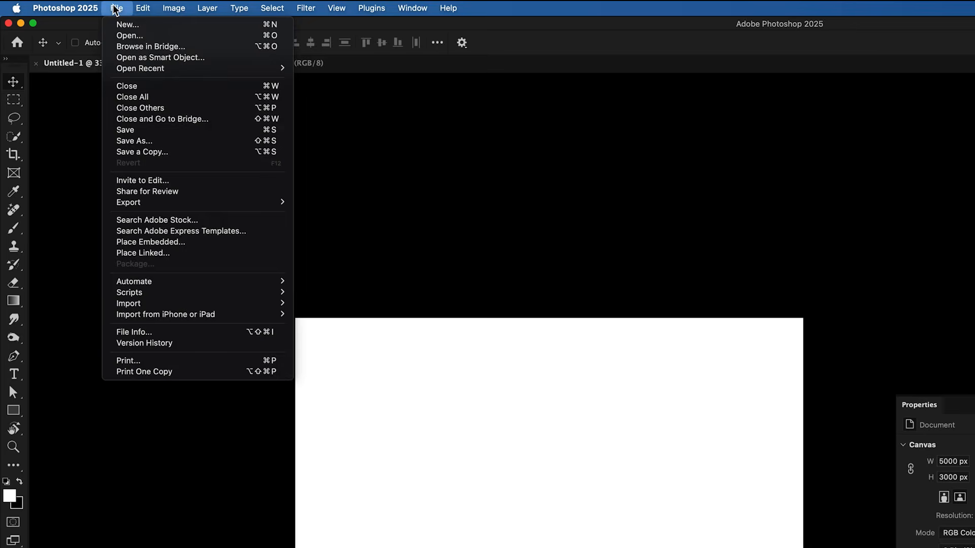
pyautogui.click(199, 249)
pyautogui.click(828, 218)
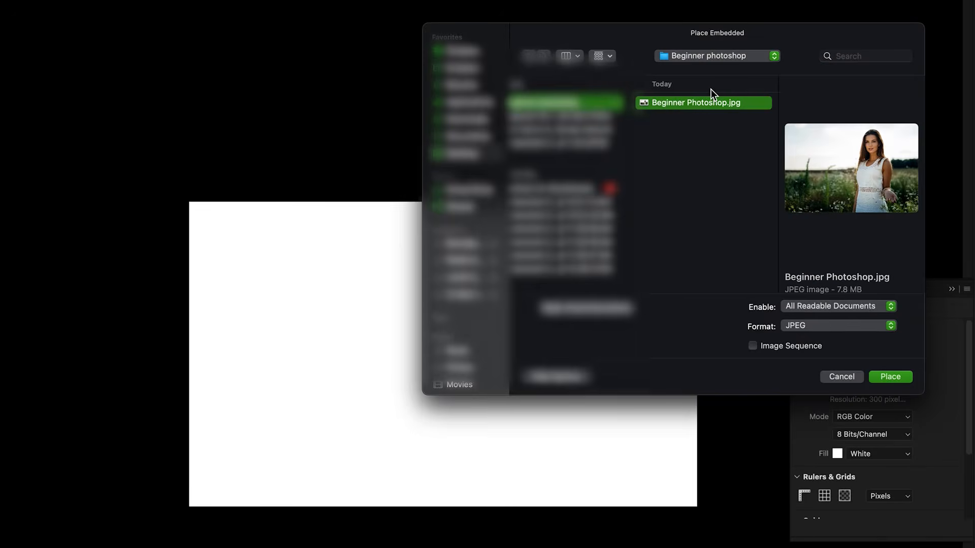
pyautogui.click(894, 379)
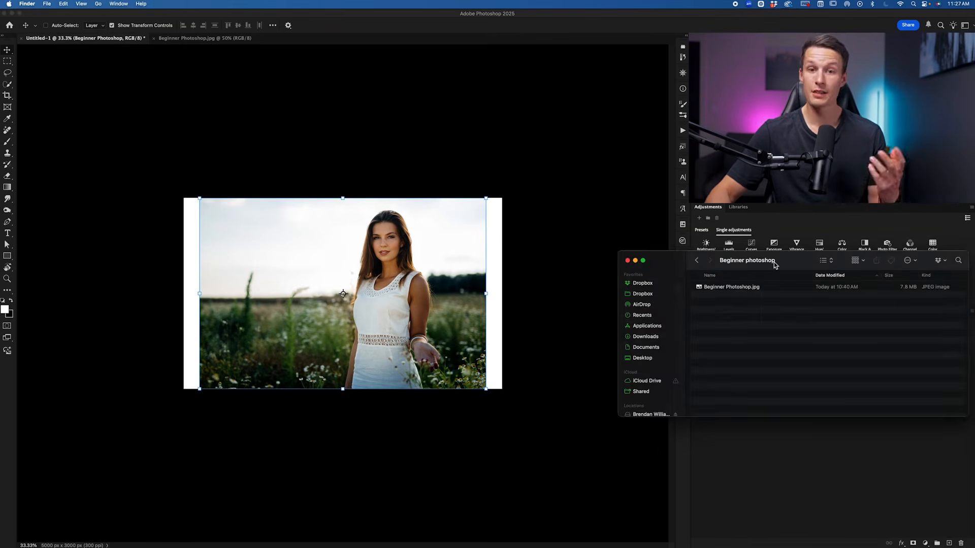
# - Add Beginner Photoshop.jpg to the canvas again from its Finder folder, and delete the extra layer
pyautogui.click(720, 287)
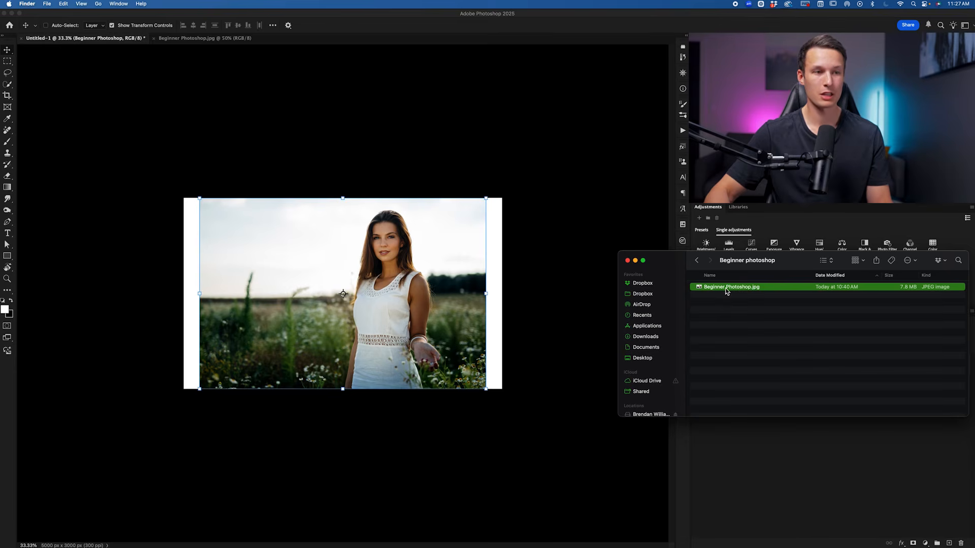
pyautogui.moveTo(726, 291); pyautogui.dragTo(329, 285)
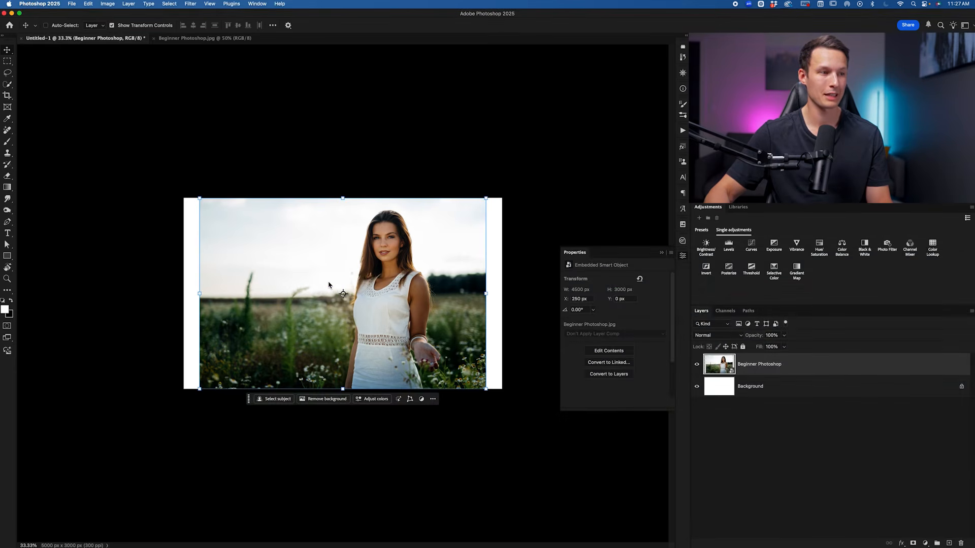
pyautogui.press('super+j')
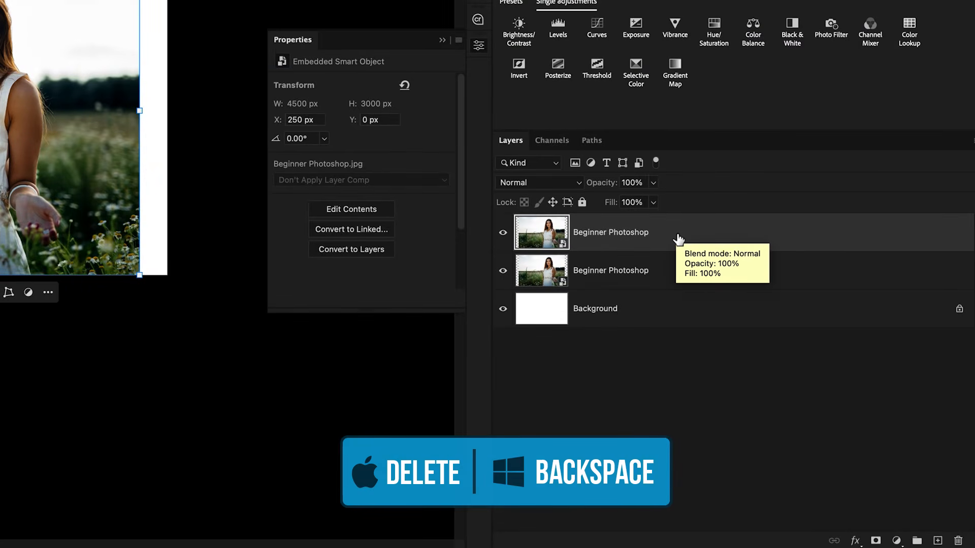
pyautogui.press('BackSpace')
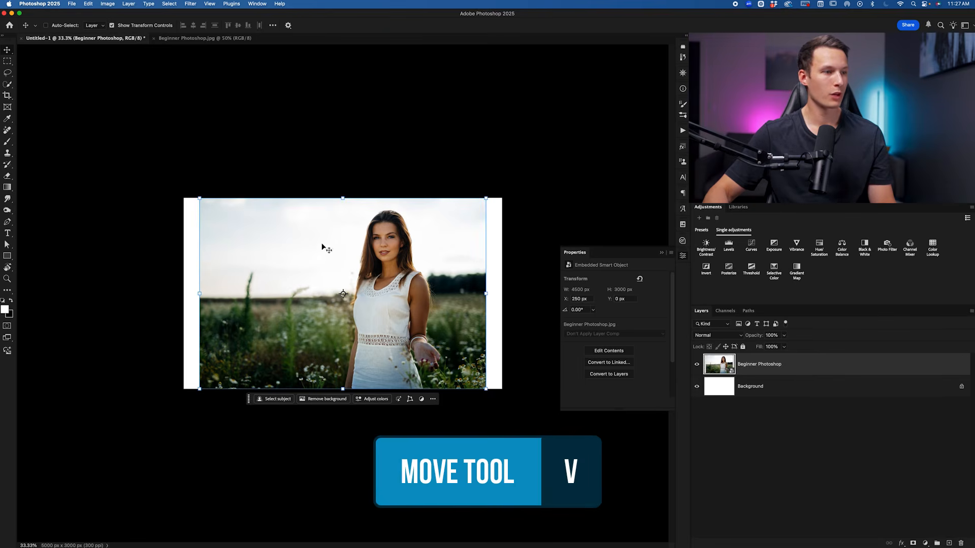
# - Transform the placed photo slightly smaller, flip it horizontally and flip it back
pyautogui.moveTo(430, 299)
pyautogui.mouseDown()
pyautogui.moveTo(394, 300)
pyautogui.moveTo(429, 298)
pyautogui.mouseUp()
pyautogui.moveTo(489, 293)
pyautogui.mouseDown()
pyautogui.moveTo(512, 294)
pyautogui.moveTo(479, 298)
pyautogui.mouseUp()
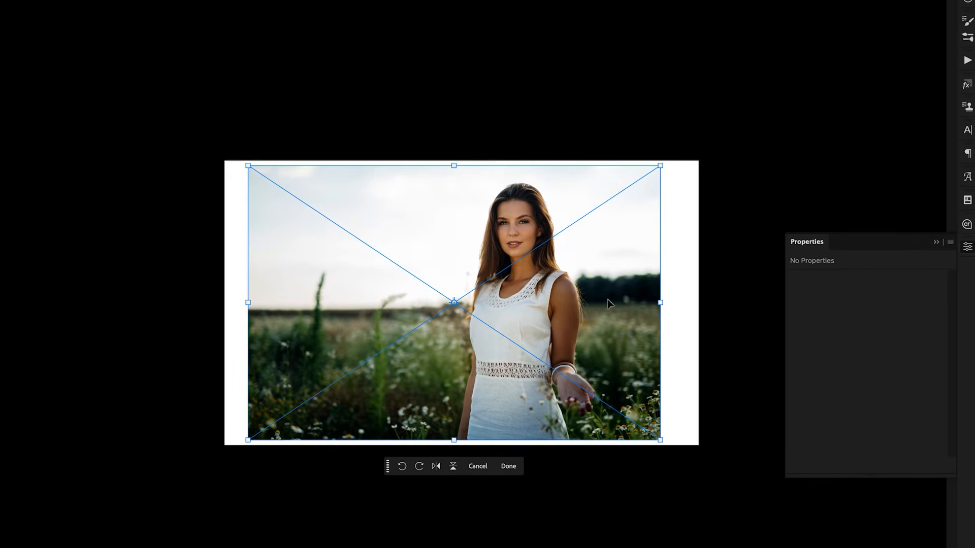
pyautogui.rightClick(446, 230)
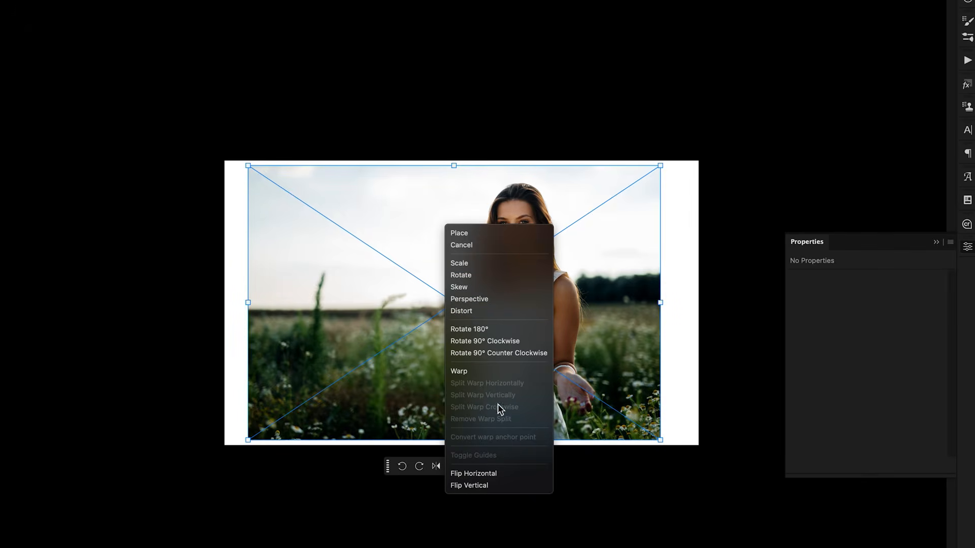
pyautogui.click(474, 474)
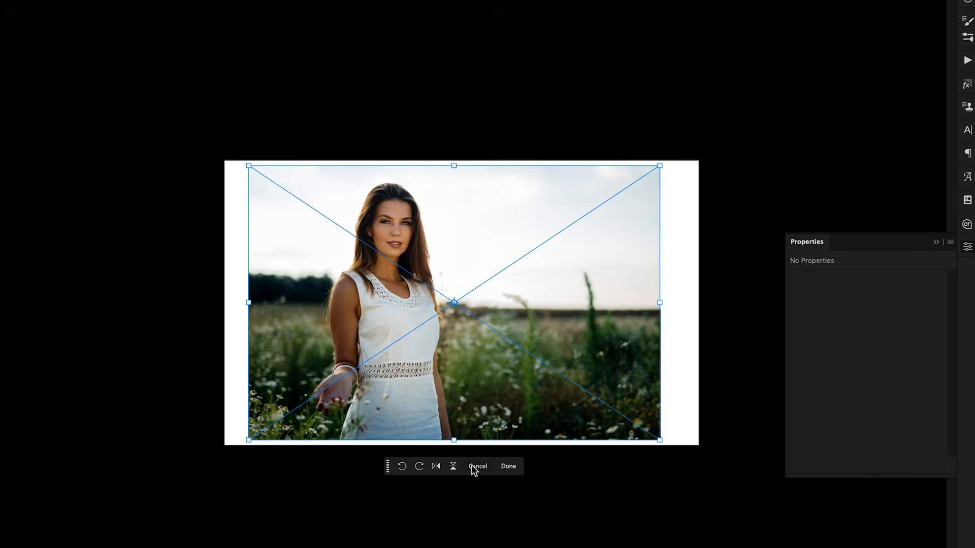
pyautogui.rightClick(502, 360)
pyautogui.click(518, 545)
# - Try distorting the photo by pulling its two right-hand corners inward, and undo the distortion
pyautogui.rightClick(517, 308)
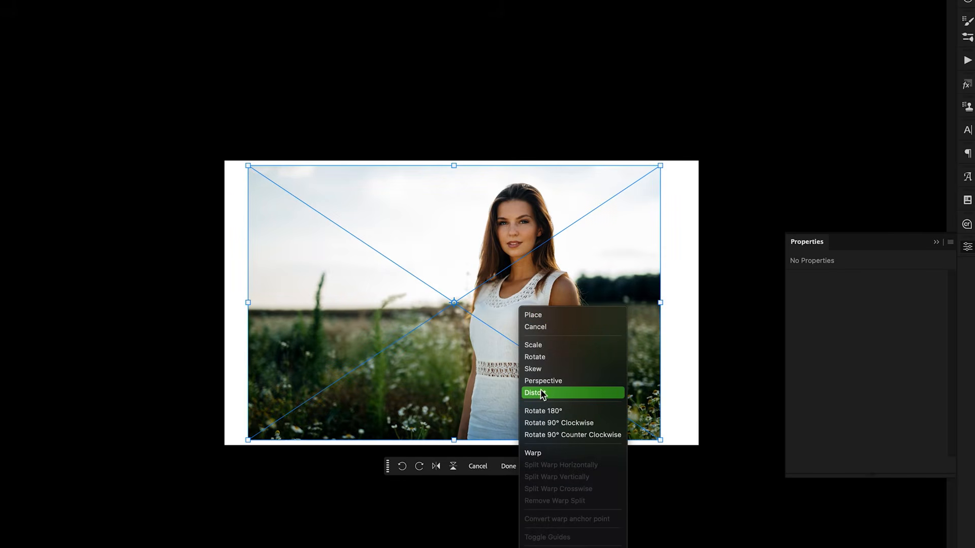
pyautogui.click(558, 390)
pyautogui.moveTo(660, 441); pyautogui.dragTo(584, 362)
pyautogui.moveTo(582, 356); pyautogui.dragTo(597, 396)
pyautogui.moveTo(658, 171); pyautogui.dragTo(606, 205)
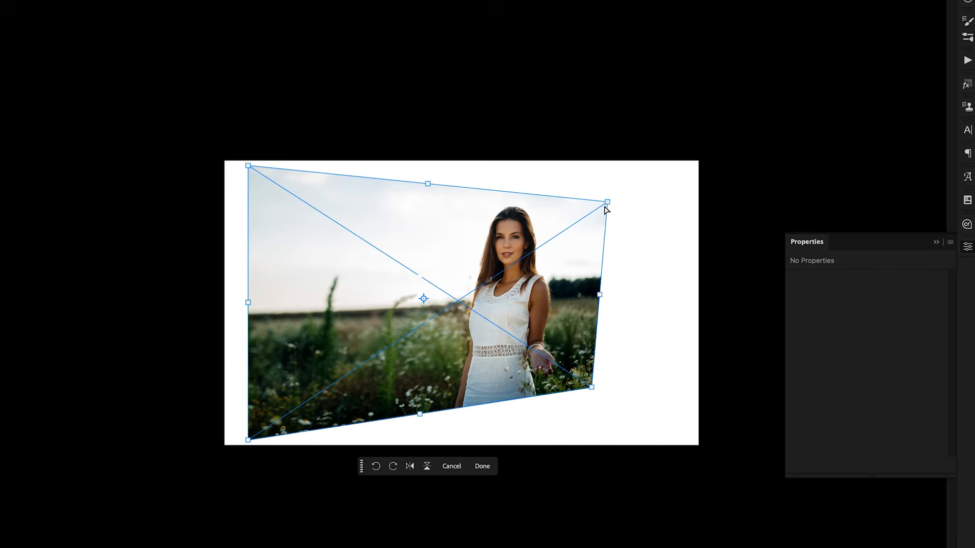
pyautogui.press('super+z')
pyautogui.press('super+z')
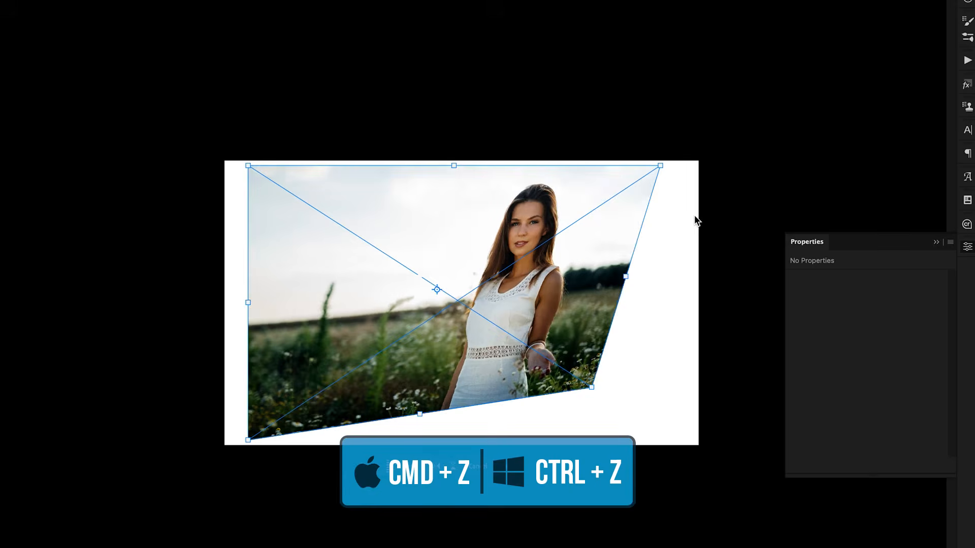
# - Try a Perspective transform that widens the photo's lower edge and narrows its upper edge, and cancel the transform
pyautogui.rightClick(520, 271)
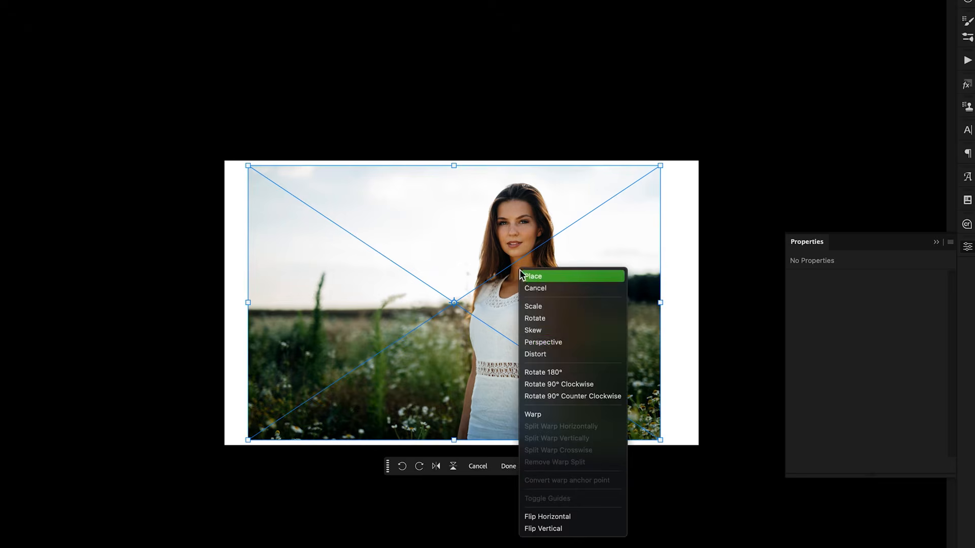
pyautogui.click(560, 343)
pyautogui.moveTo(660, 441); pyautogui.dragTo(762, 441)
pyautogui.moveTo(660, 166); pyautogui.dragTo(638, 166)
pyautogui.moveTo(766, 443); pyautogui.dragTo(795, 440)
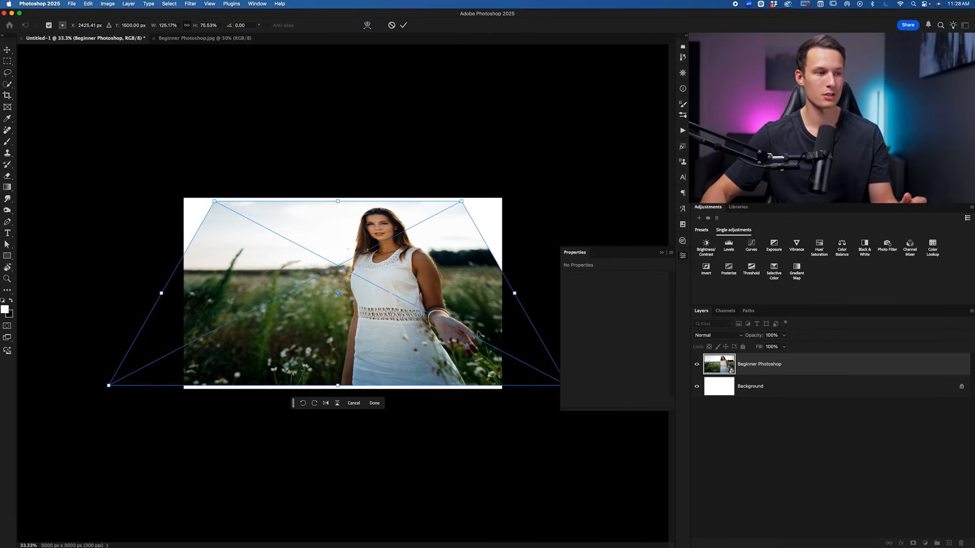
pyautogui.click(354, 403)
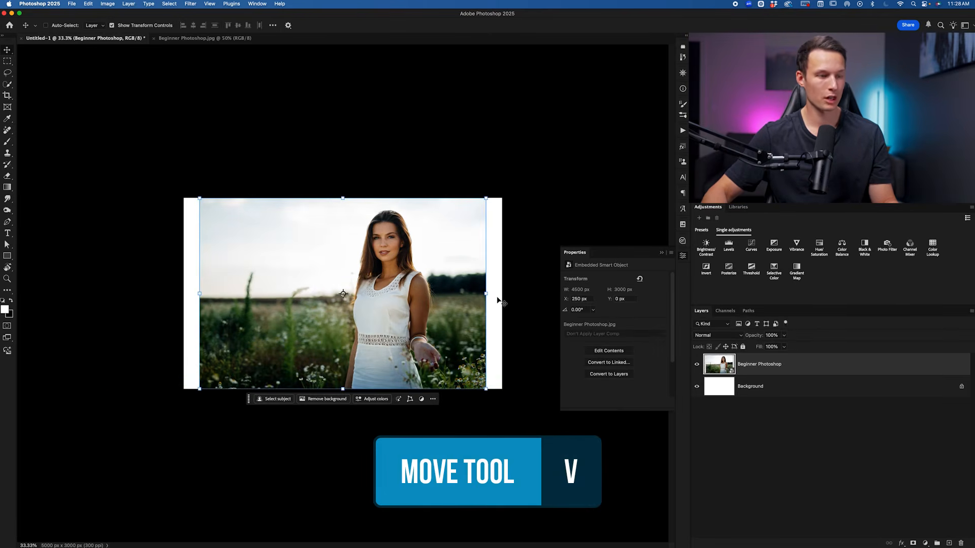
# - Scale the placed photo proportionally to about 88.45% so it covers the whole canvas, and commit the transform
pyautogui.moveTo(486, 293); pyautogui.dragTo(503, 293)
pyautogui.moveTo(201, 293); pyautogui.dragTo(178, 293)
pyautogui.moveTo(373, 289); pyautogui.dragTo(374, 293)
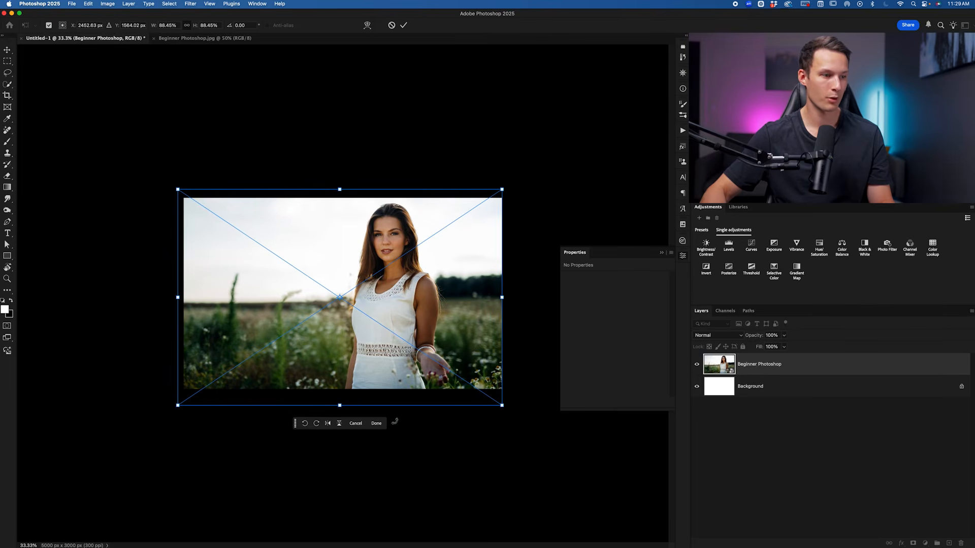
pyautogui.click(404, 26)
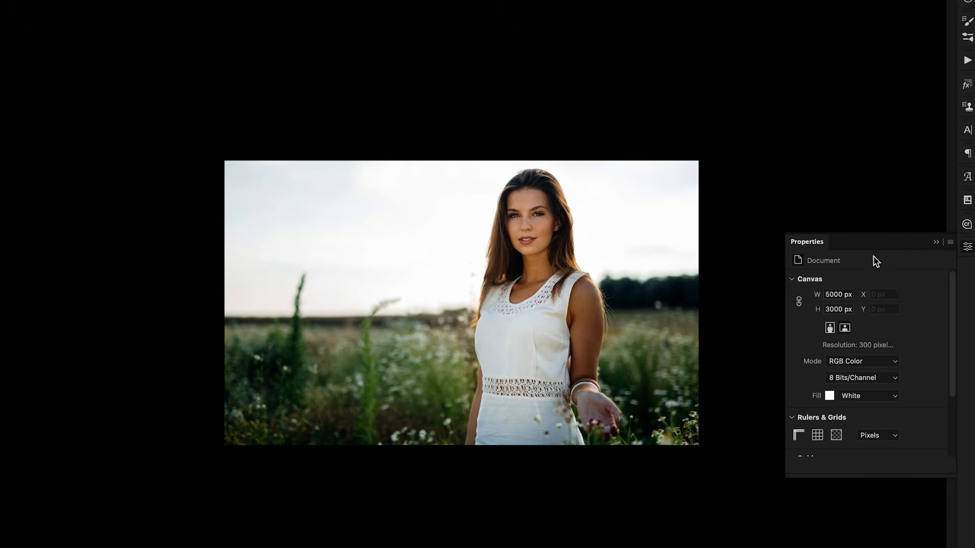
# - Extend the crop boundary past the photo's left edge, widening the canvas to about 6264 px
pyautogui.click(937, 243)
pyautogui.press('c')
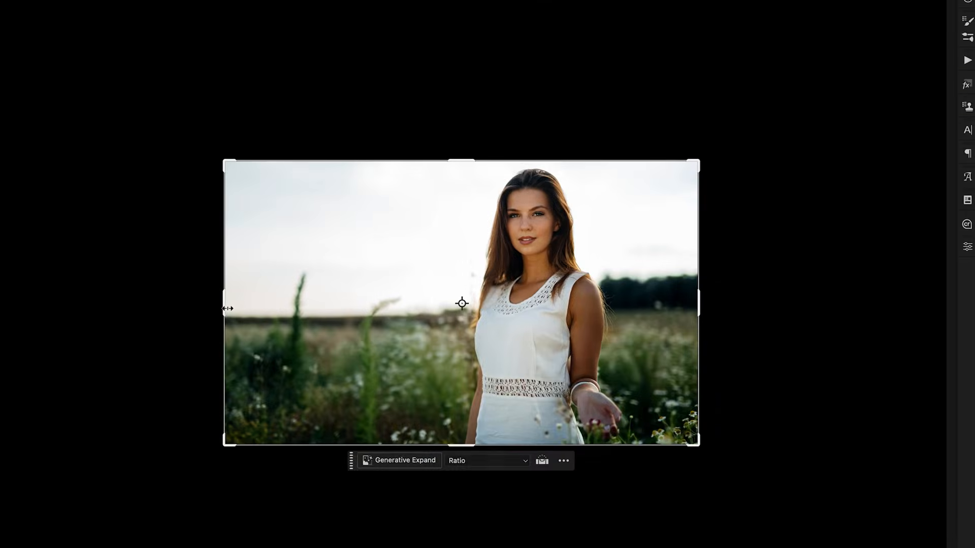
pyautogui.moveTo(316, 515); pyautogui.dragTo(310, 513)
pyautogui.moveTo(221, 307); pyautogui.dragTo(165, 310)
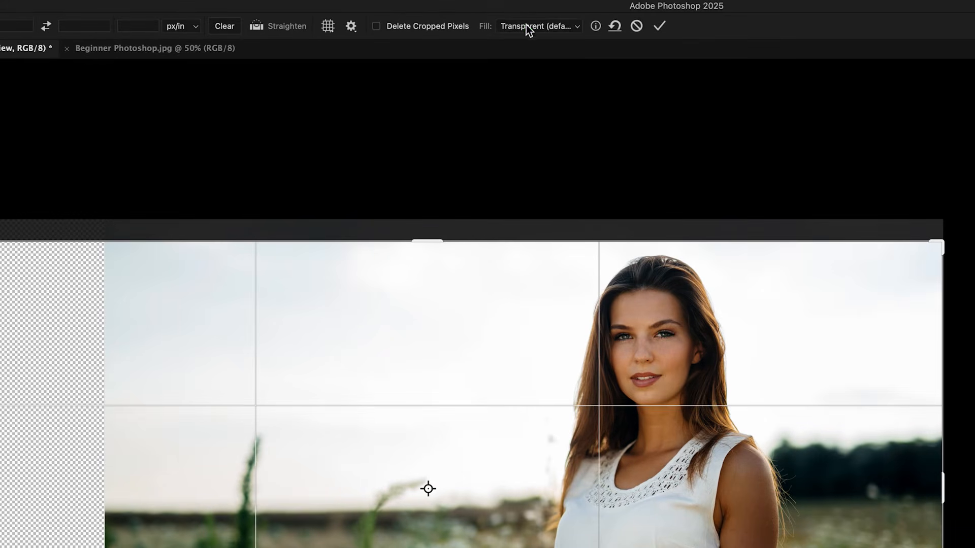
# - Set the crop fill to Generative Expand and commit the crop without a prompt to fill the empty area
pyautogui.click(525, 26)
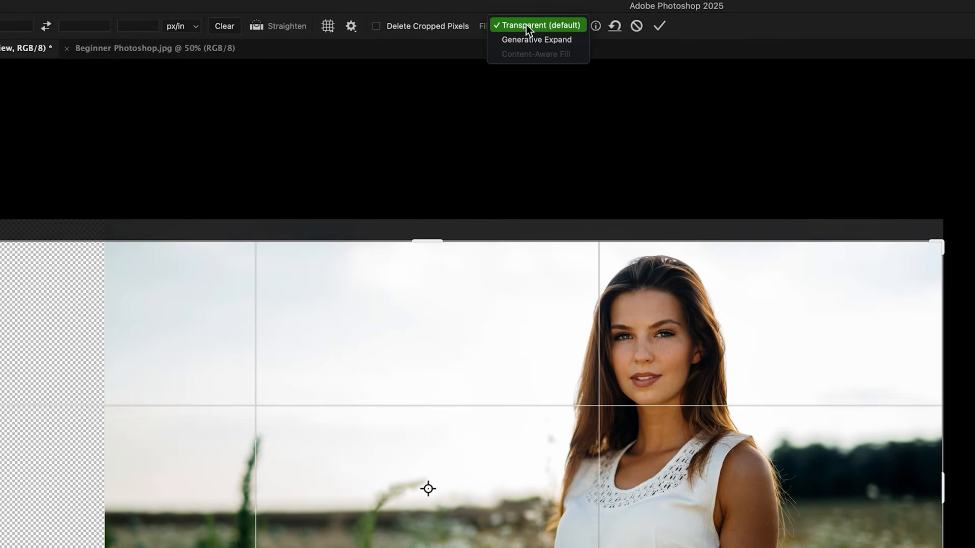
pyautogui.click(540, 41)
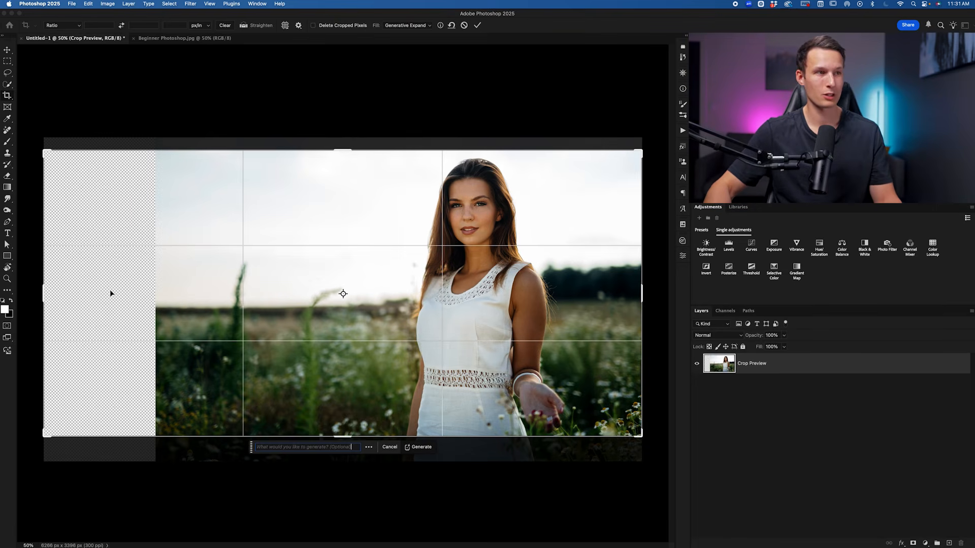
pyautogui.click(478, 25)
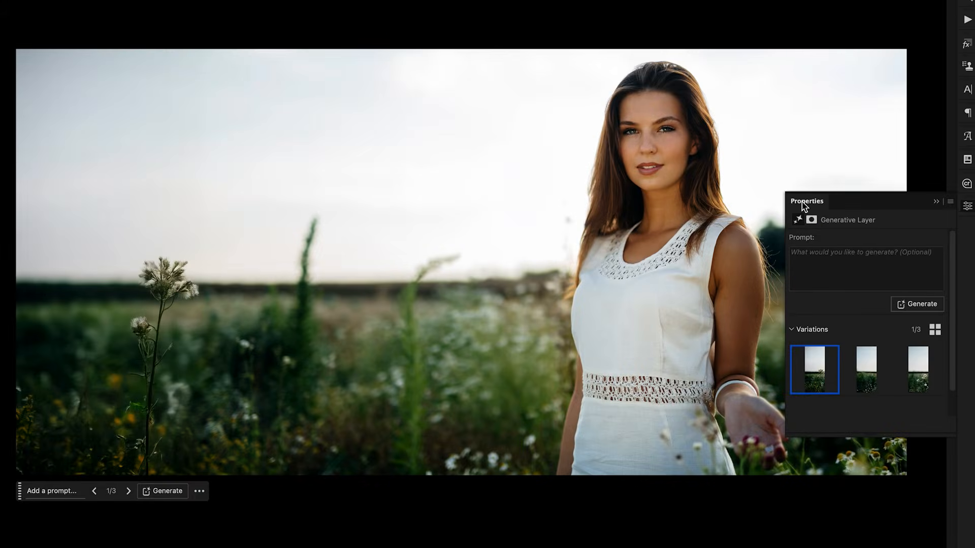
# - Compare the generated variations and keep the third one, with the daisies and fern
pyautogui.click(872, 371)
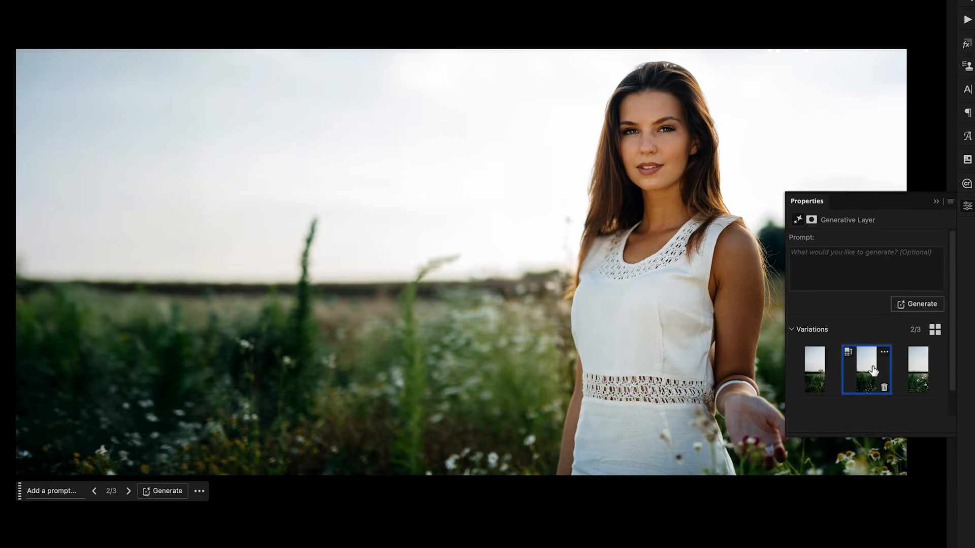
pyautogui.click(925, 373)
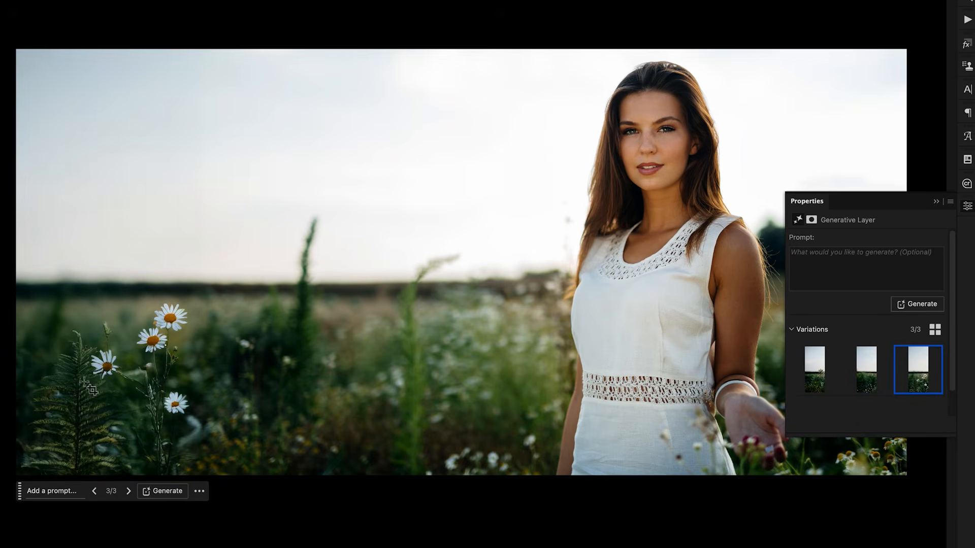
pyautogui.moveTo(940, 378)
pyautogui.click(936, 202)
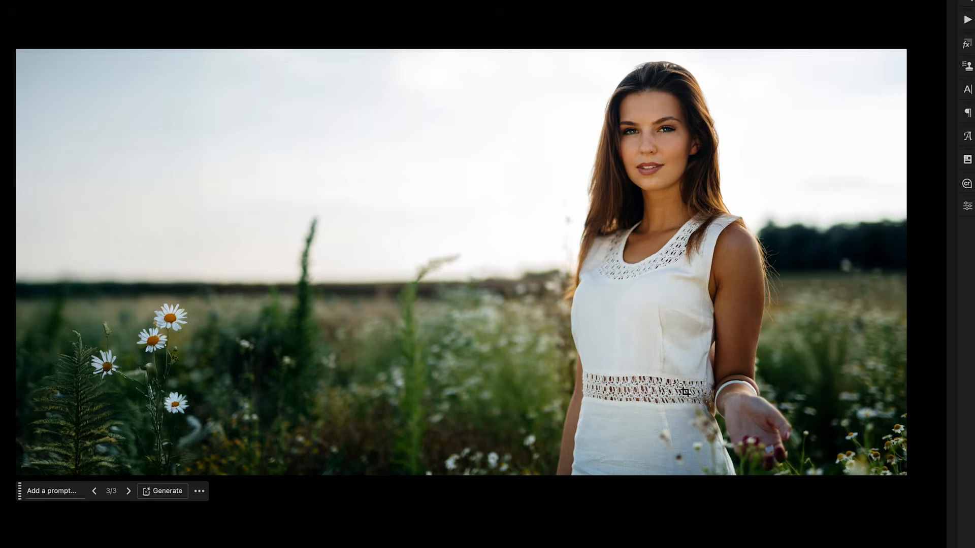
# - Add a new layer above the Generative Expand layer and rename it Removal
pyautogui.scroll(3, 684, 391)
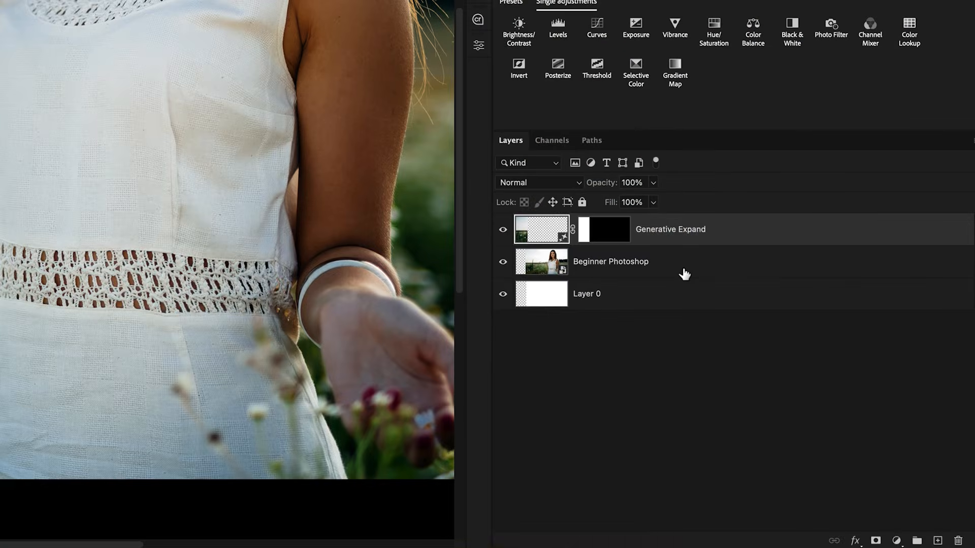
pyautogui.click(642, 275)
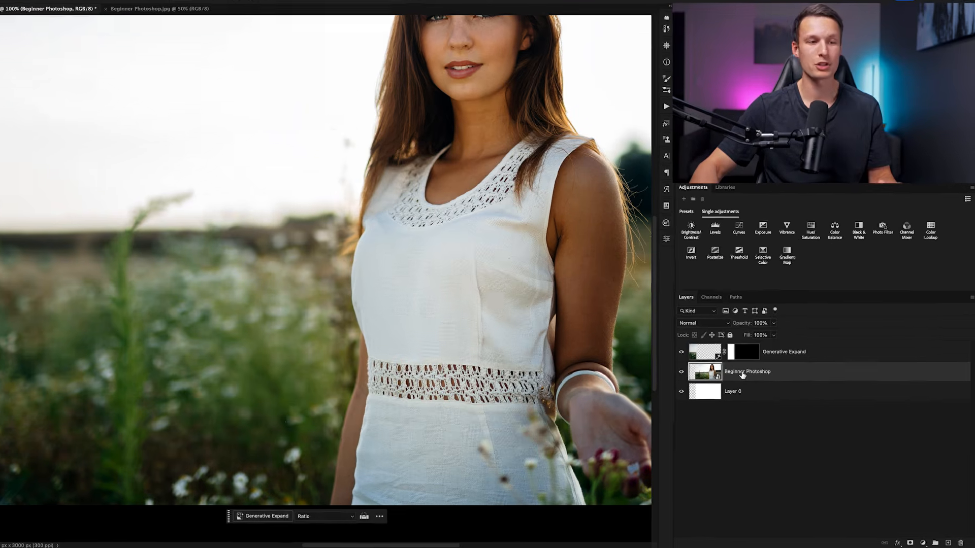
pyautogui.click(810, 359)
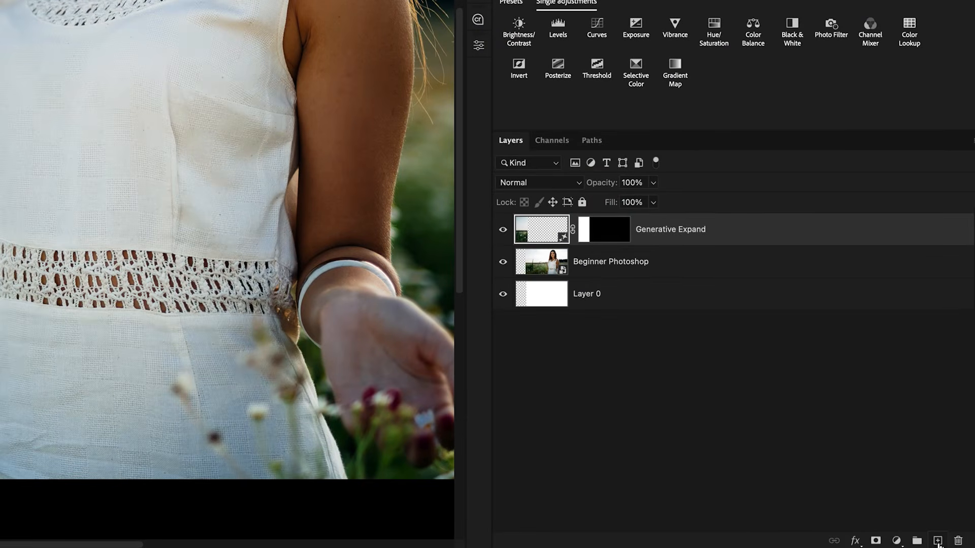
pyautogui.click(937, 541)
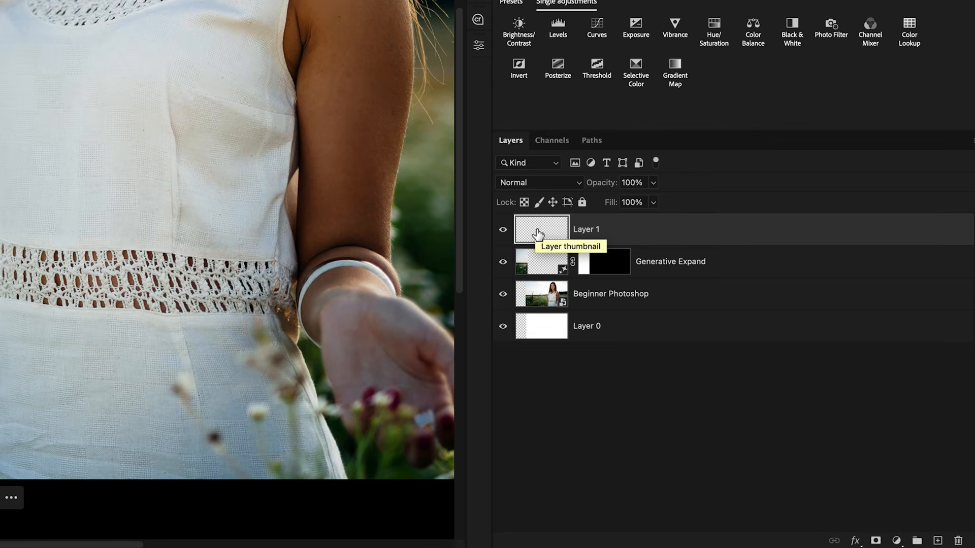
pyautogui.doubleClick(584, 230)
pyautogui.write('Removal')
pyautogui.press('Return')
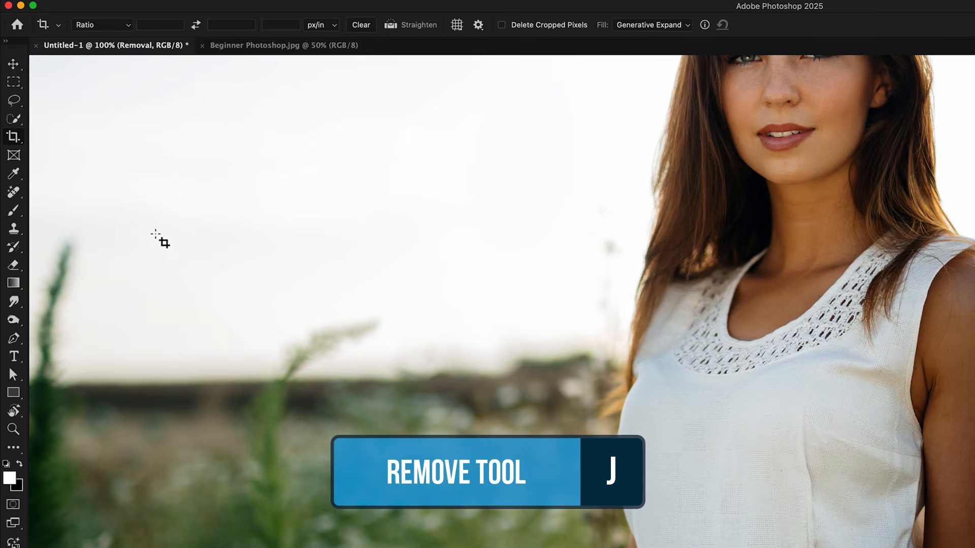
# - Use the Remove Tool to erase the vertical seam on the dress's bodice above the lace waistband
pyautogui.press('j')
pyautogui.rightClick(14, 193)
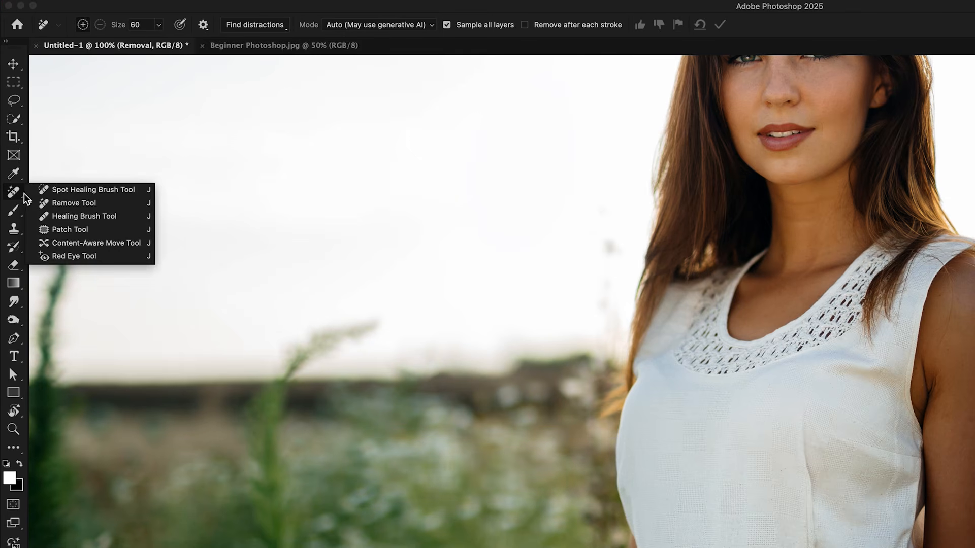
pyautogui.click(102, 204)
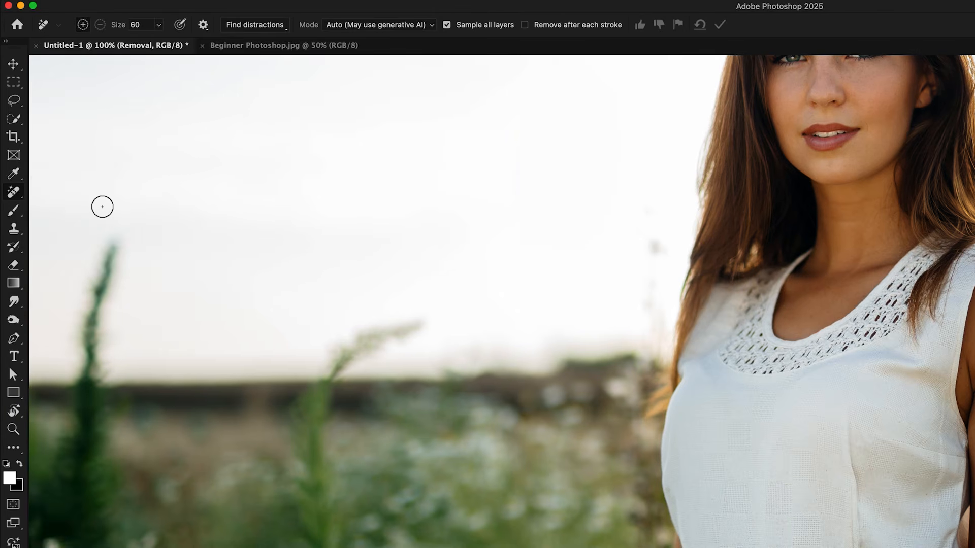
pyautogui.hscroll(3, 103, 206)
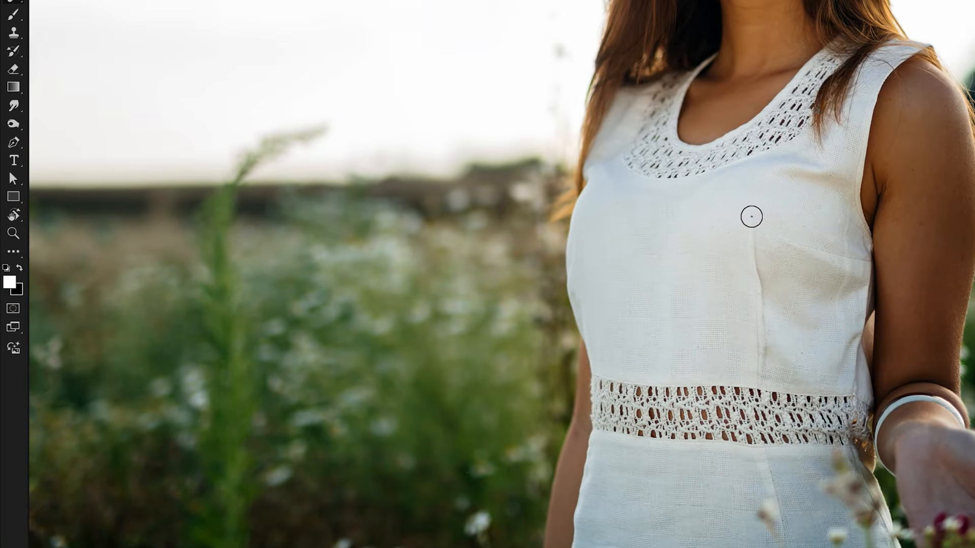
pyautogui.moveTo(750, 212)
pyautogui.mouseDown()
pyautogui.moveTo(760, 379)
pyautogui.moveTo(772, 319)
pyautogui.mouseUp()
pyautogui.hscroll(-1, 774, 303)
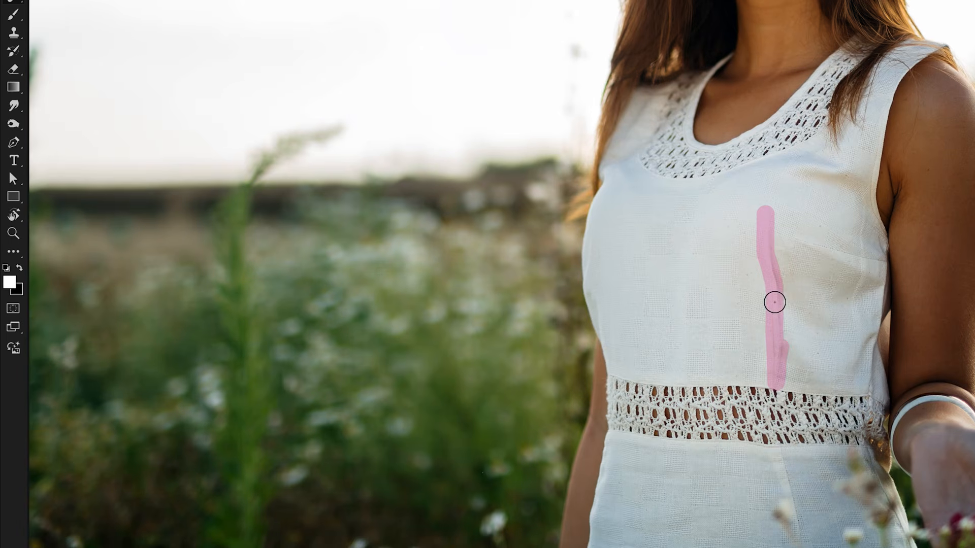
pyautogui.press('Return')
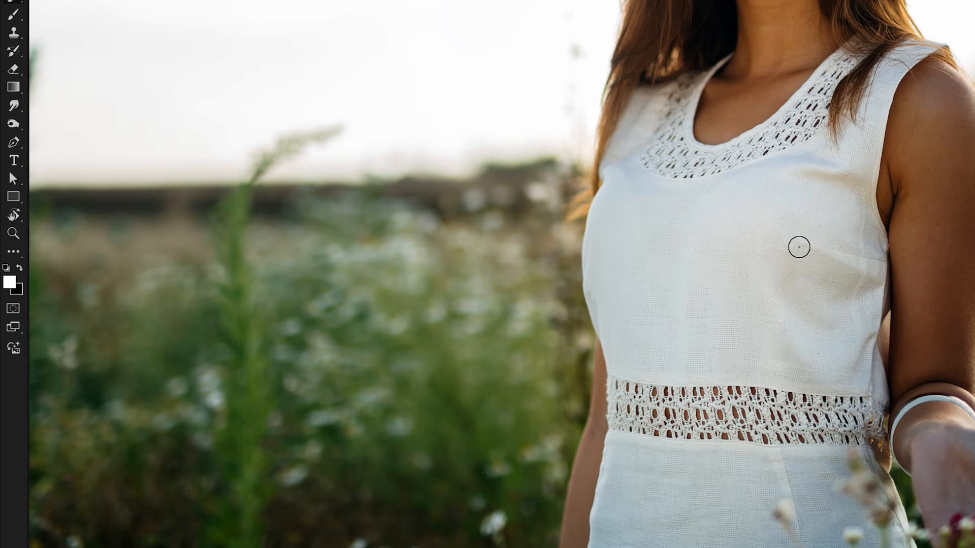
# - Remove the slanted side seam on the bodice near the arm, and clean up the leftover line there
pyautogui.hotkey('ctrl', '+')
pyautogui.hotkey('ctrl', '+')
pyautogui.hscroll(5, 801, 249)
pyautogui.hscroll(2, 802, 250)
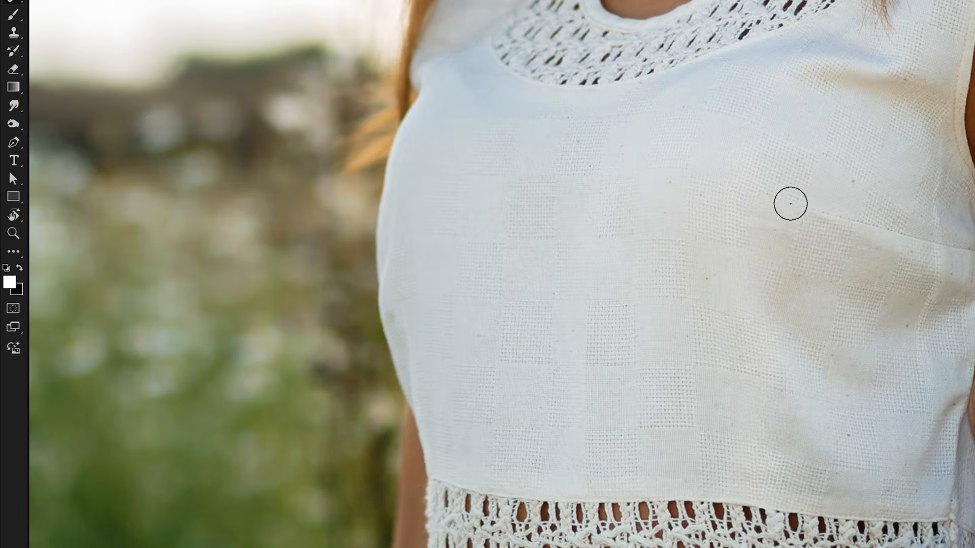
pyautogui.moveTo(777, 202)
pyautogui.mouseDown()
pyautogui.moveTo(944, 252)
pyautogui.moveTo(972, 251)
pyautogui.mouseUp()
pyautogui.moveTo(936, 148)
pyautogui.mouseDown()
pyautogui.moveTo(937, 261)
pyautogui.moveTo(920, 369)
pyautogui.moveTo(926, 413)
pyautogui.moveTo(932, 406)
pyautogui.mouseUp()
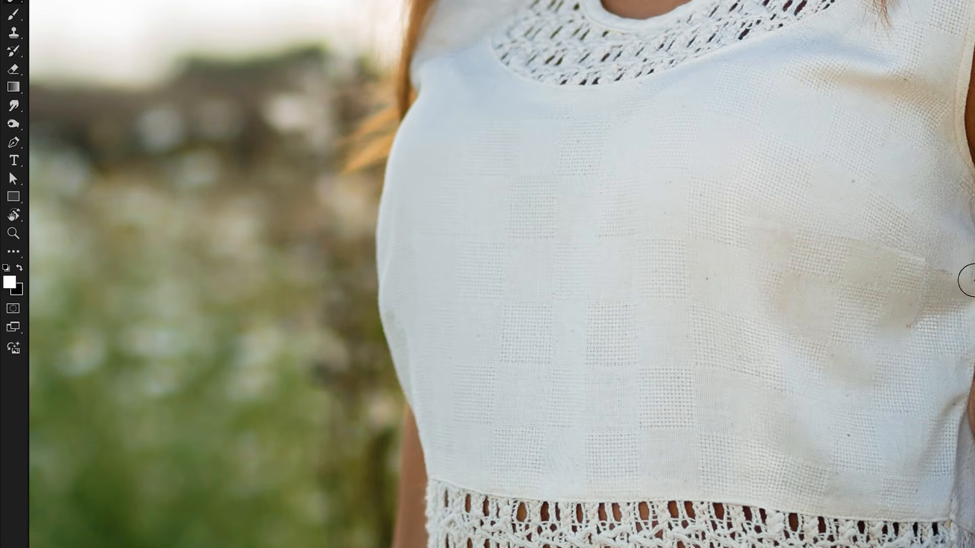
pyautogui.moveTo(925, 258); pyautogui.dragTo(863, 245)
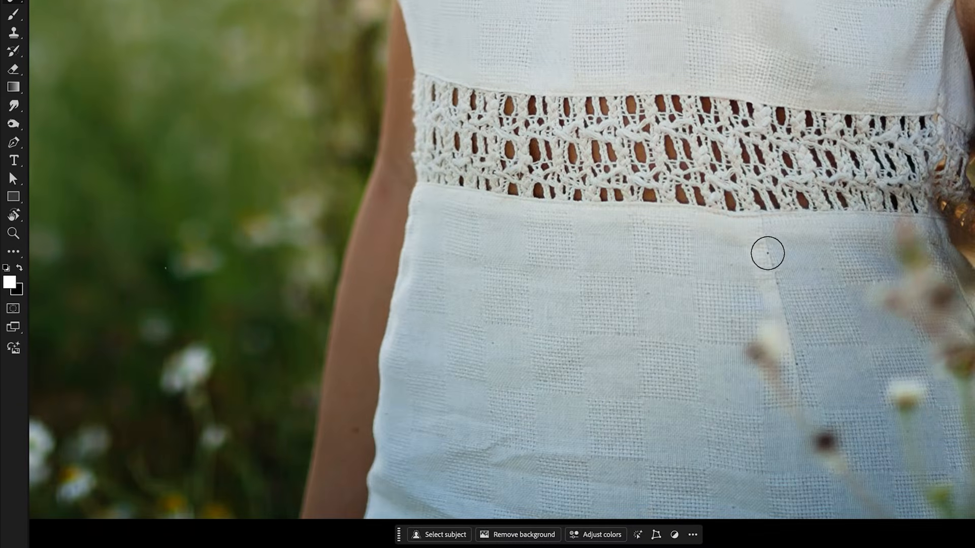
# - Remove the vertical seam on the skirt just below the lace waistband, touching up its upper end
pyautogui.moveTo(759, 224)
pyautogui.mouseDown()
pyautogui.moveTo(802, 416)
pyautogui.moveTo(758, 349)
pyautogui.moveTo(769, 328)
pyautogui.moveTo(773, 367)
pyautogui.moveTo(758, 354)
pyautogui.mouseUp()
pyautogui.press('super+minus')
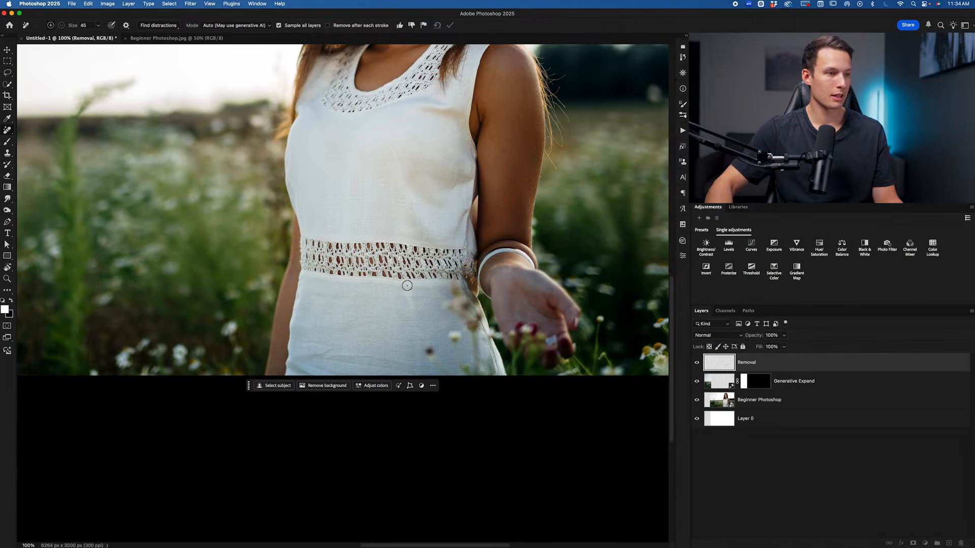
pyautogui.moveTo(407, 285)
pyautogui.mouseDown()
pyautogui.moveTo(412, 306)
pyautogui.moveTo(409, 289)
pyautogui.mouseUp()
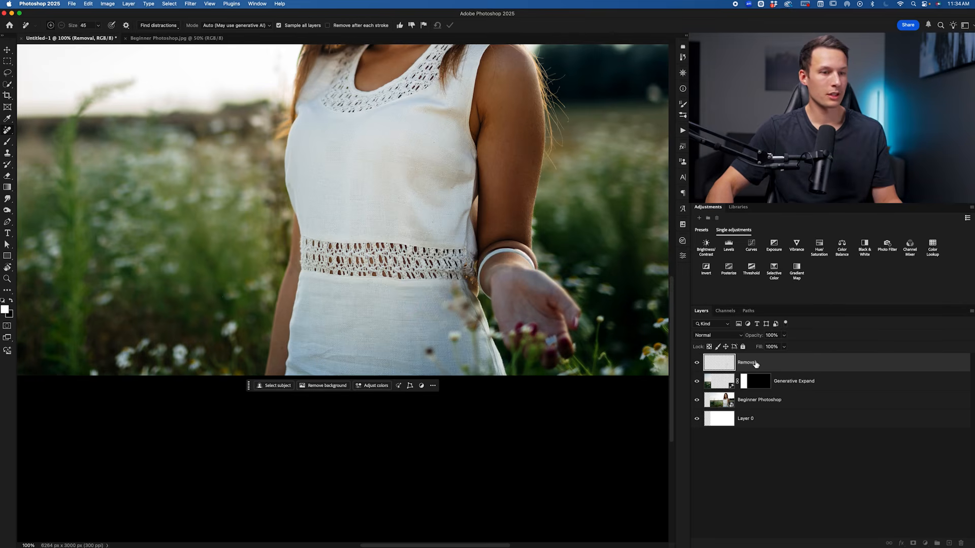
# - Toggle the Removal layer's visibility to compare the dress before and after the seam removal
pyautogui.click(697, 365)
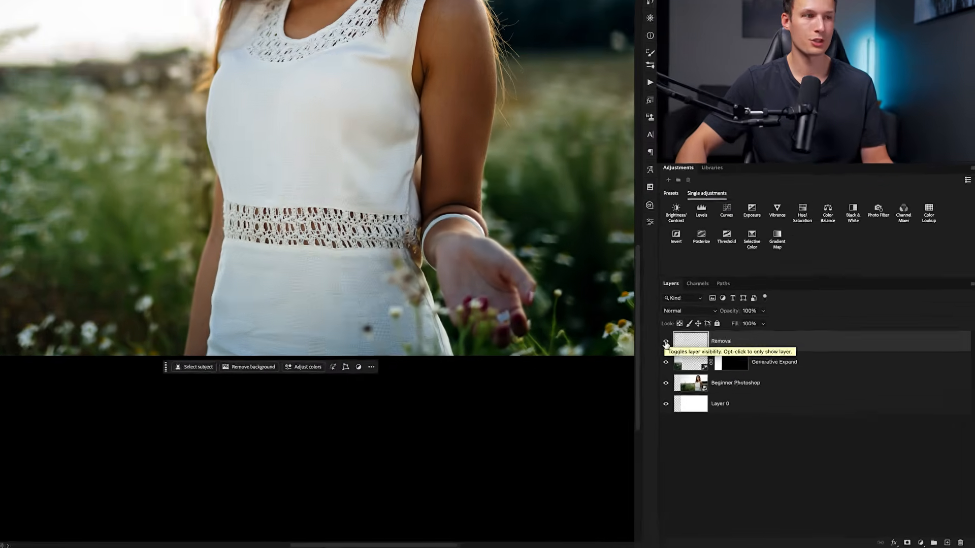
pyautogui.click(503, 230)
pyautogui.click(503, 230)
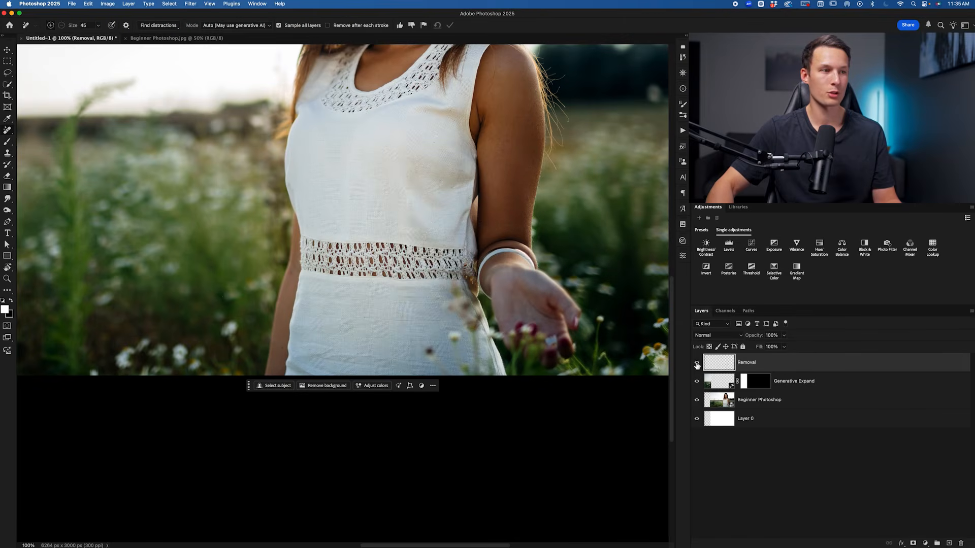
# - Draw a white rectangle about 3806 by 1234 px across the photo's left and middle, and round its corners to about 63 px
pyautogui.press('super+0')
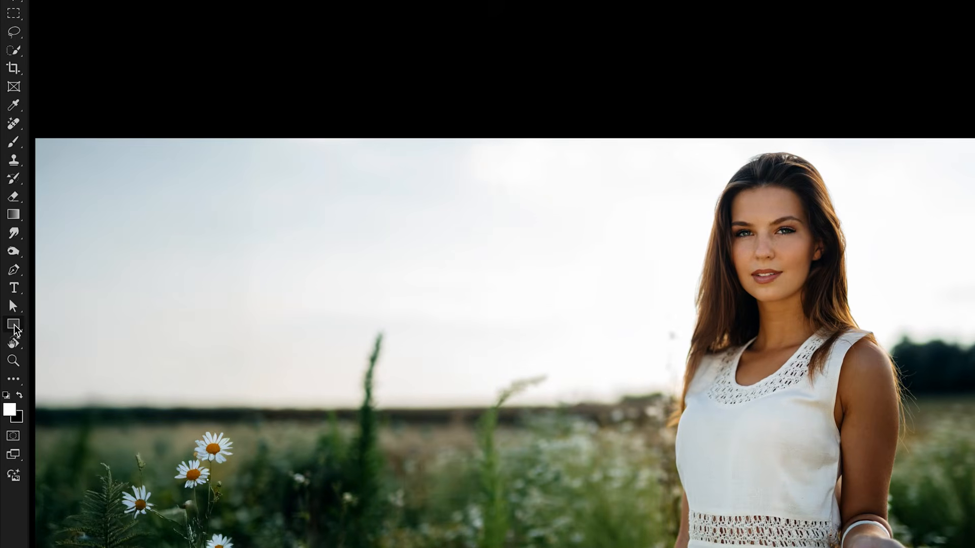
pyautogui.rightClick(15, 327)
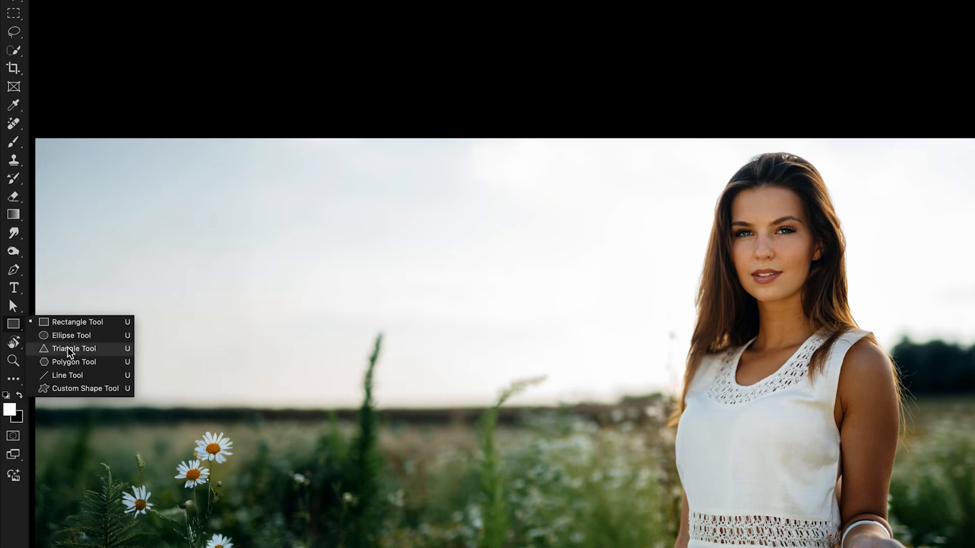
pyautogui.click(111, 324)
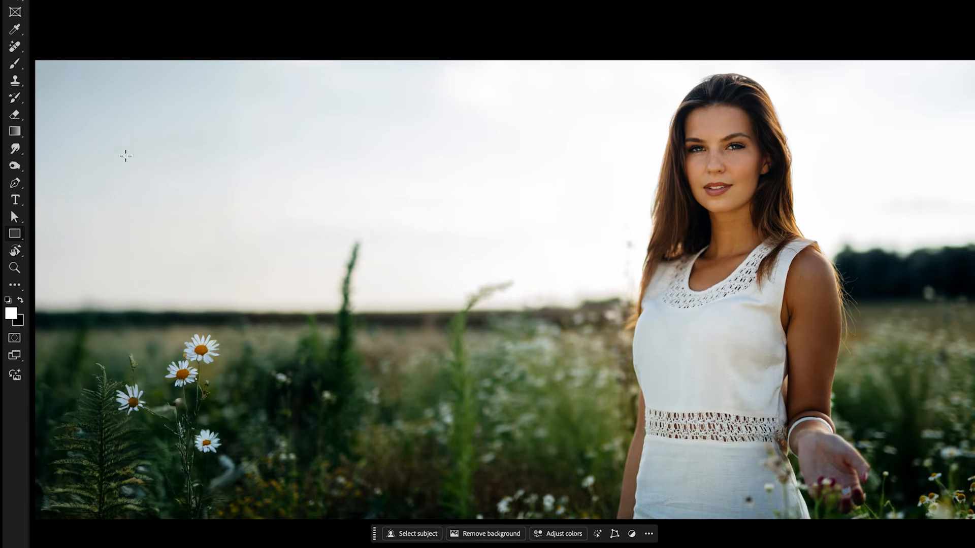
pyautogui.moveTo(109, 138); pyautogui.dragTo(694, 447)
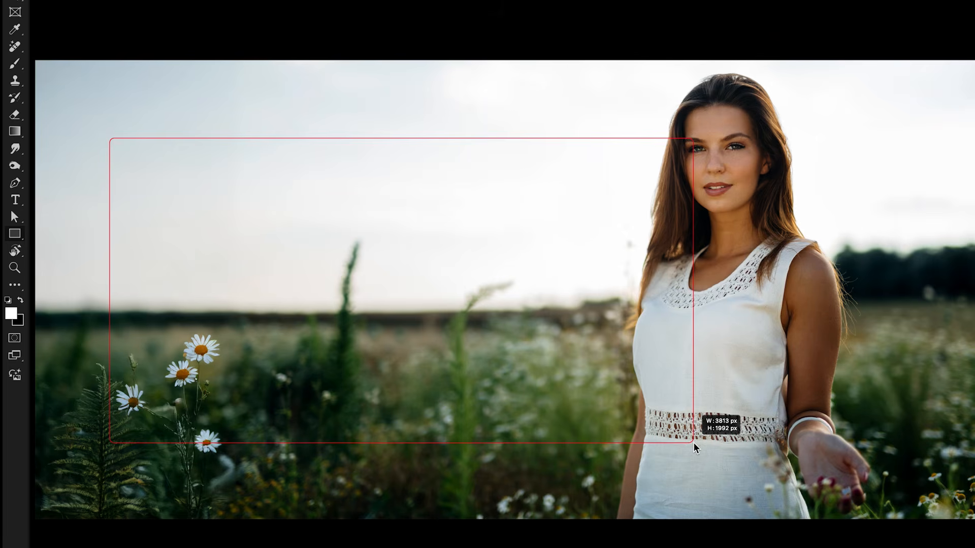
pyautogui.moveTo(695, 446); pyautogui.dragTo(691, 327)
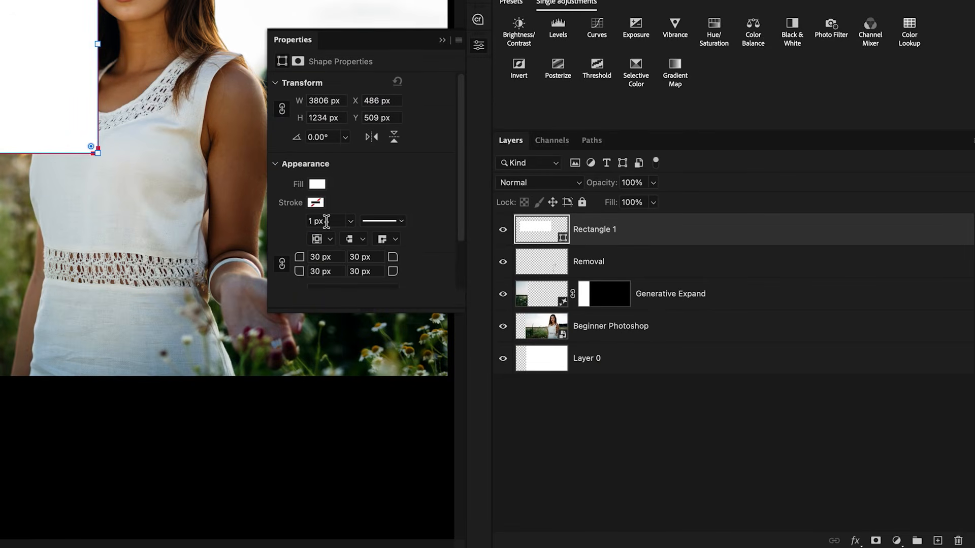
pyautogui.scroll(-2, 324, 221)
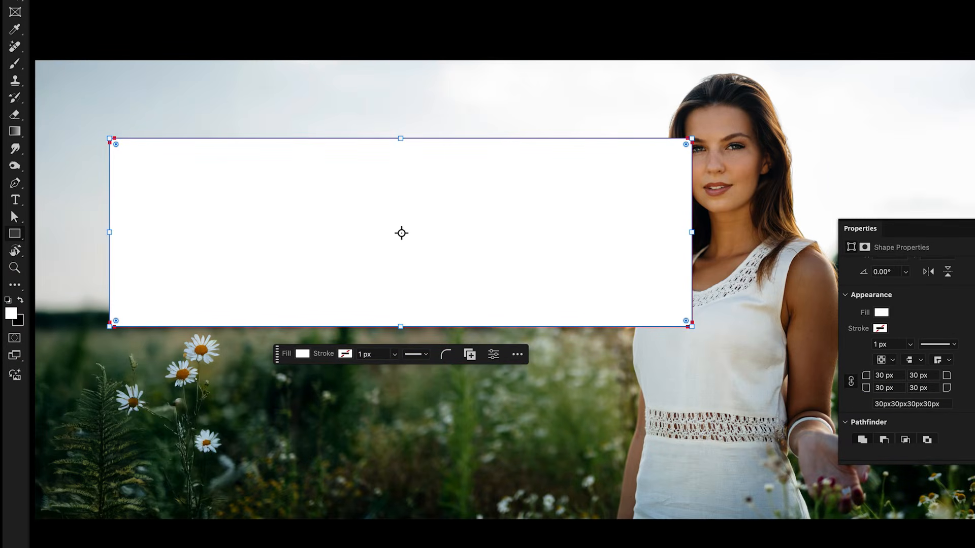
pyautogui.moveTo(687, 324)
pyautogui.mouseDown()
pyautogui.moveTo(653, 283)
pyautogui.moveTo(685, 321)
pyautogui.mouseUp()
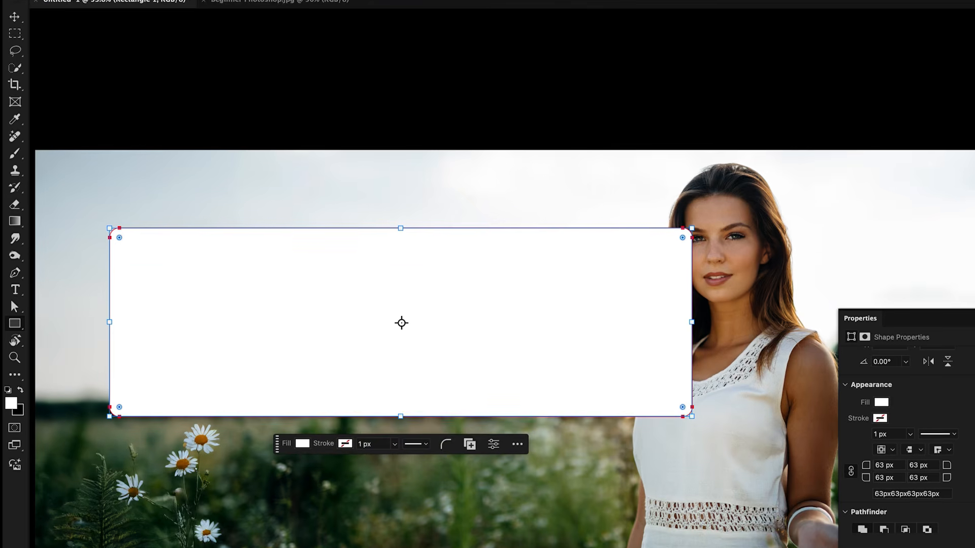
pyautogui.click(383, 9)
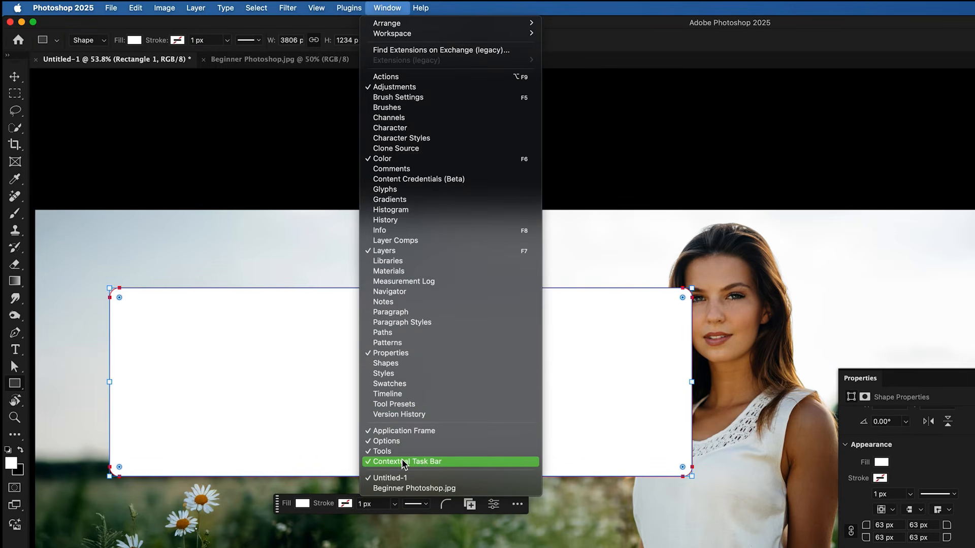
pyautogui.click(382, 10)
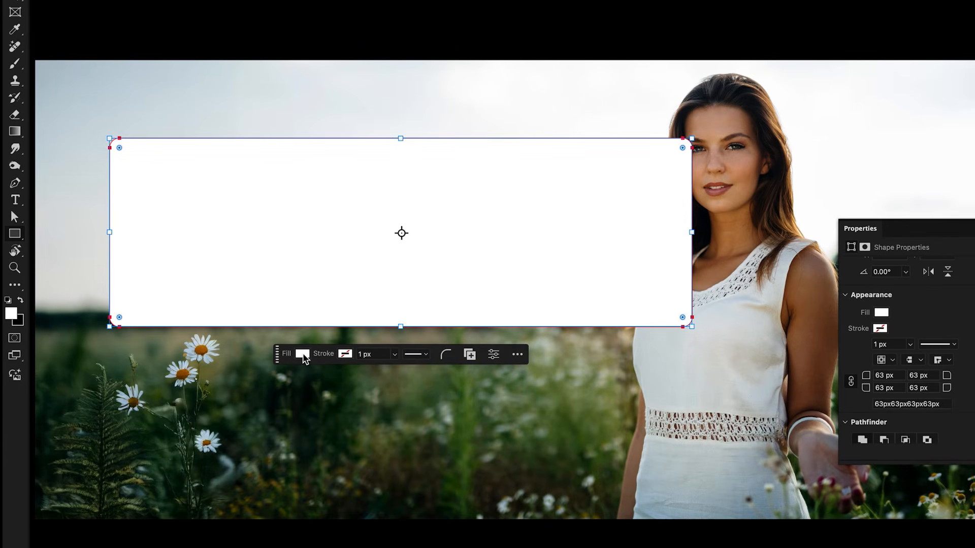
# - Change the rectangle's fill to a muted olive green, sampling the colour from the field in the photo
pyautogui.click(303, 356)
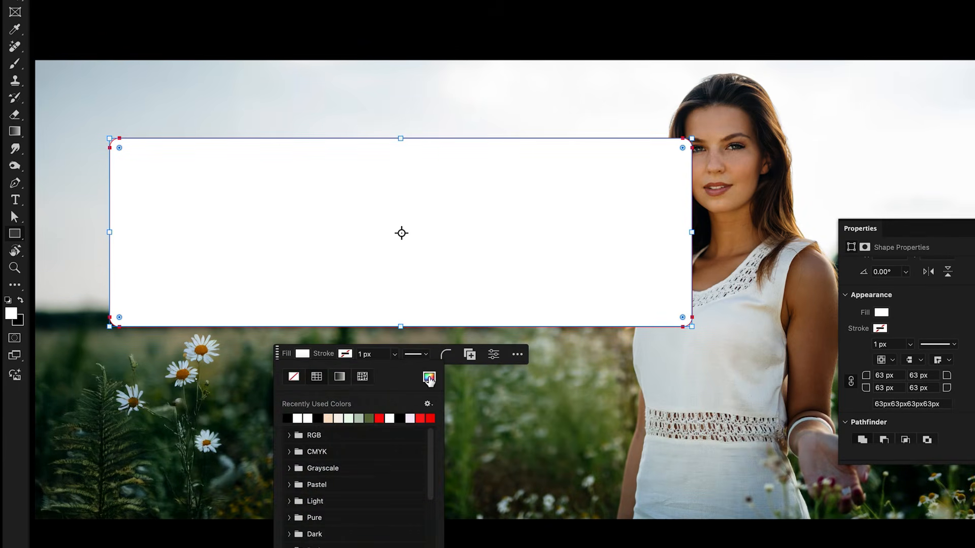
pyautogui.click(429, 378)
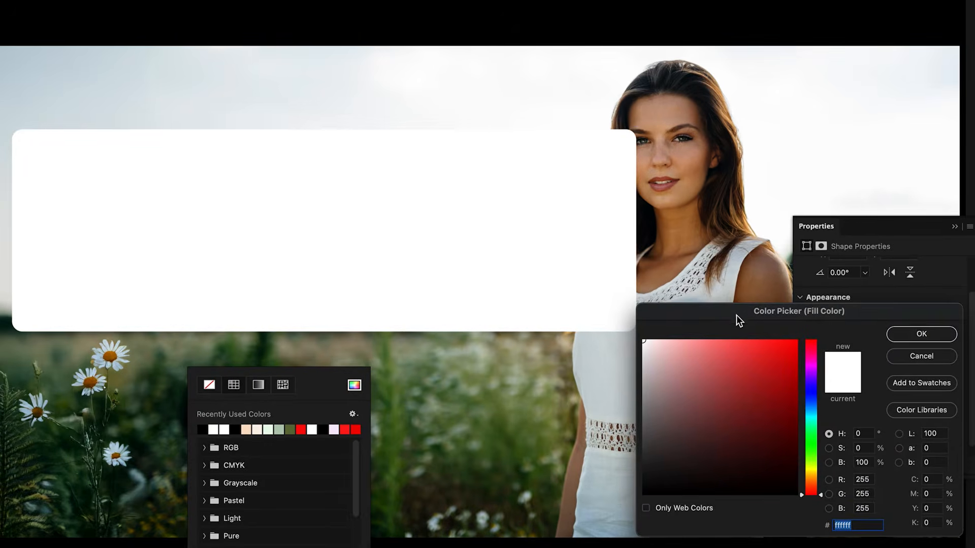
pyautogui.moveTo(811, 450); pyautogui.dragTo(812, 414)
pyautogui.click(744, 375)
pyautogui.moveTo(744, 375); pyautogui.dragTo(740, 402)
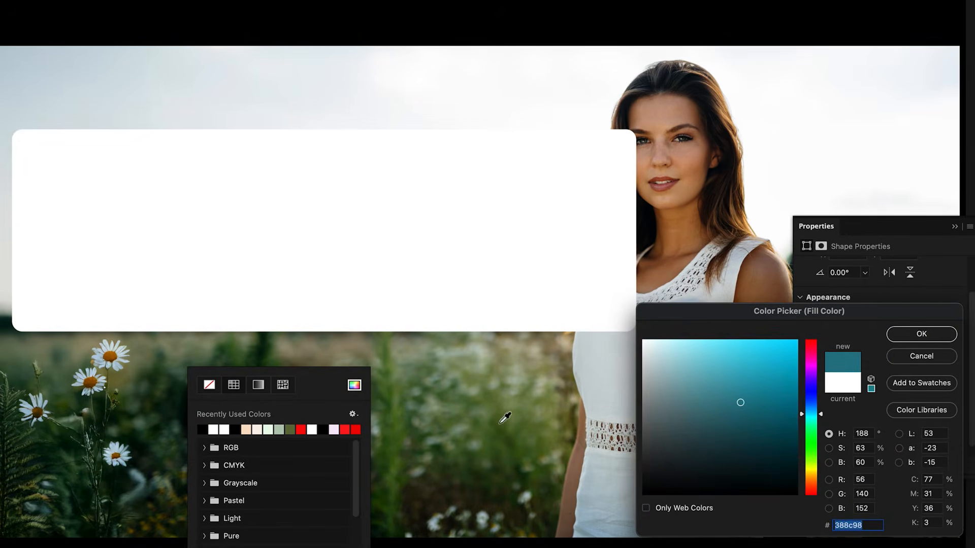
pyautogui.click(495, 445)
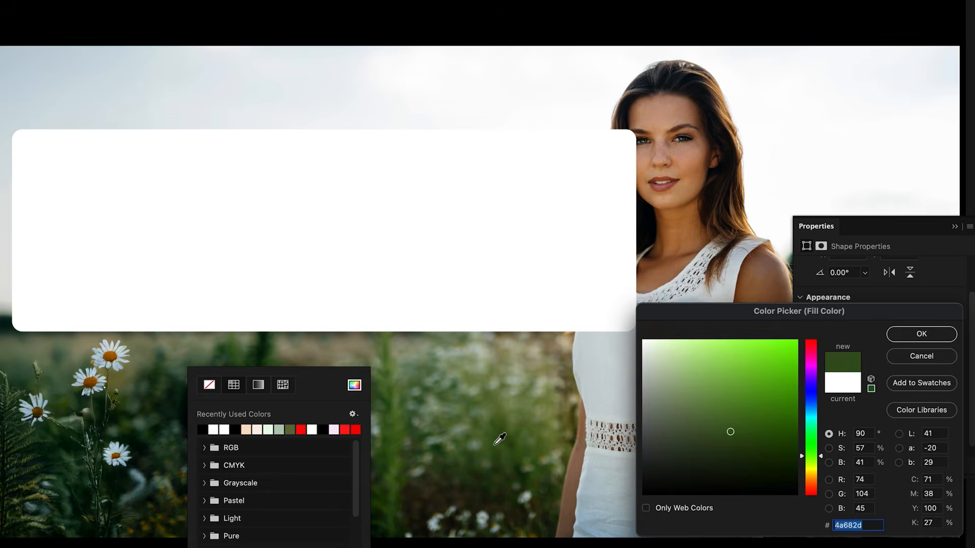
pyautogui.click(392, 463)
pyautogui.click(395, 447)
pyautogui.click(522, 406)
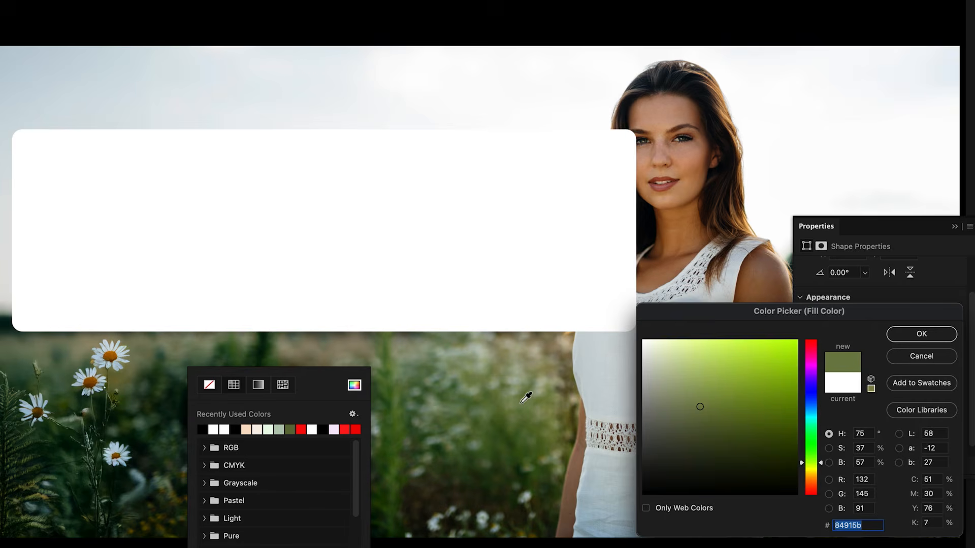
pyautogui.click(905, 331)
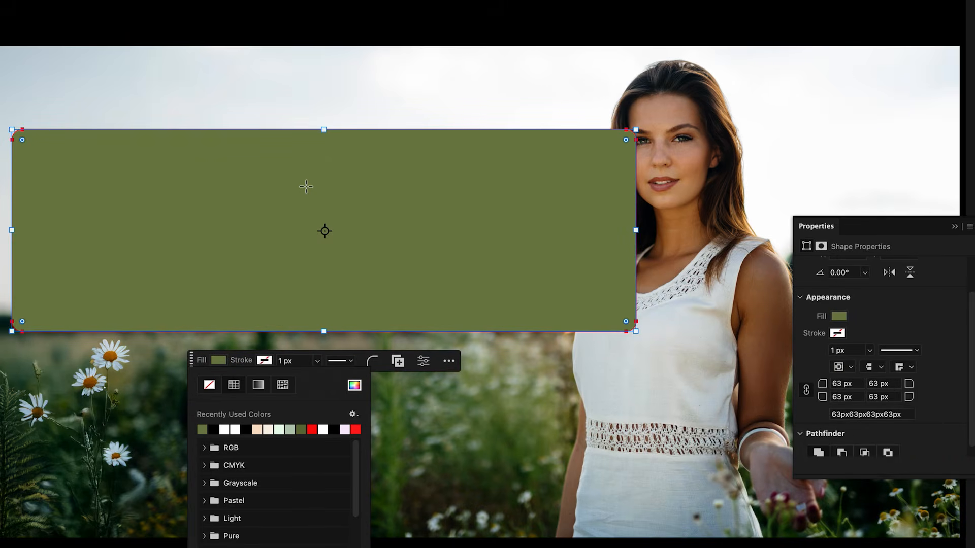
pyautogui.click(306, 187)
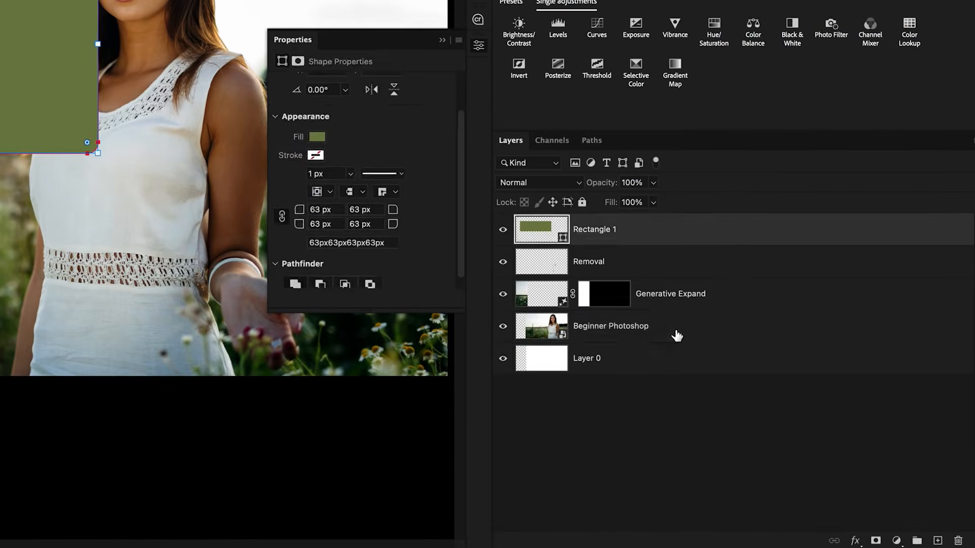
# - Select the woman as the subject on the Beginner Photoshop layer, and add that selection to Rectangle 1 as an inverted layer mask
pyautogui.click(677, 336)
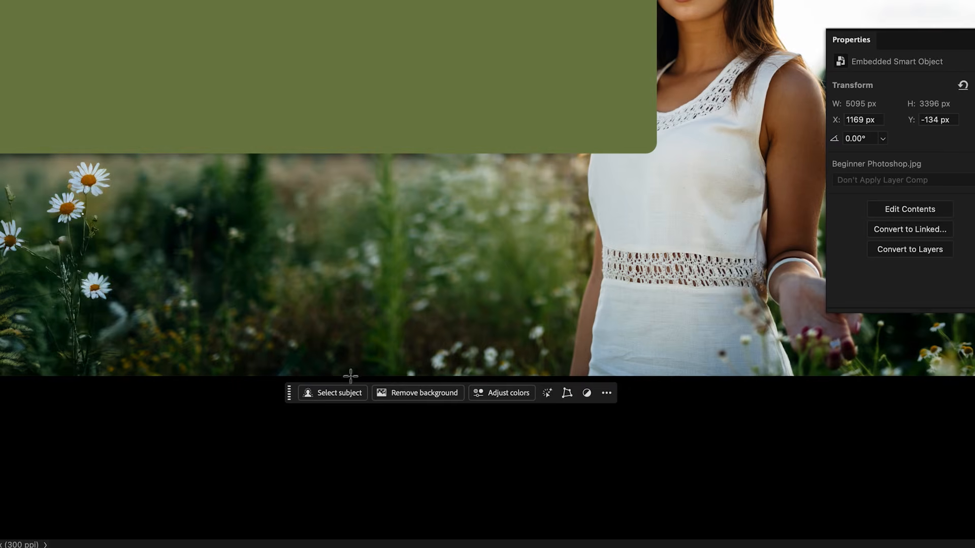
pyautogui.click(337, 394)
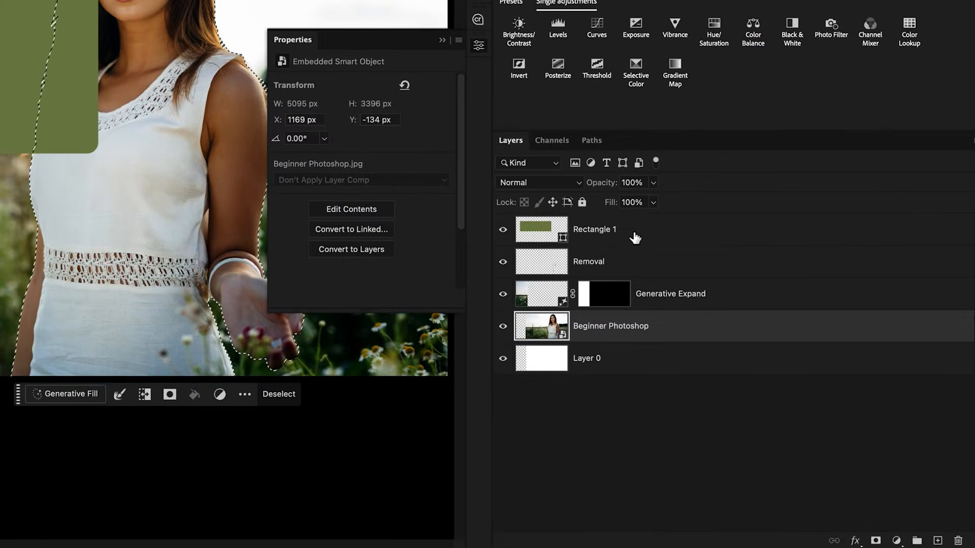
pyautogui.click(633, 235)
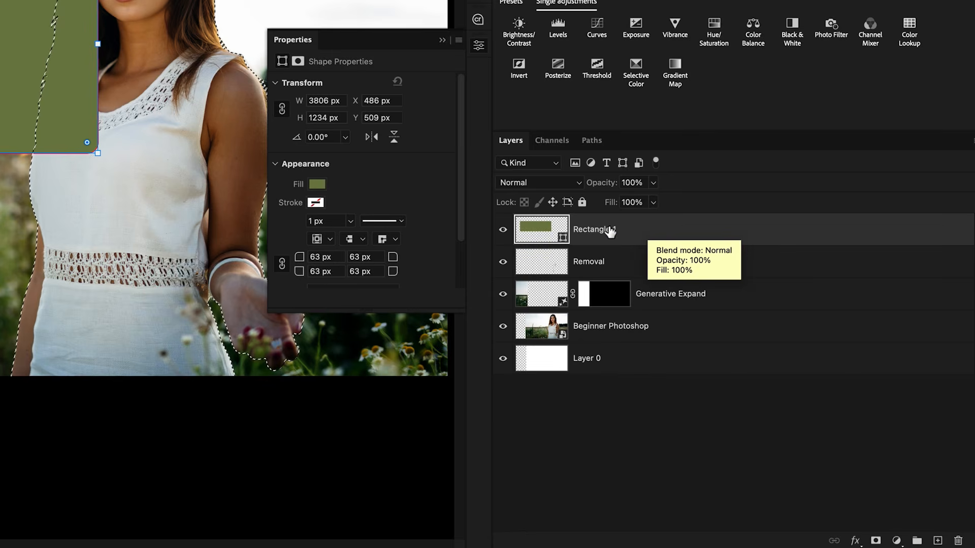
pyautogui.click(875, 540)
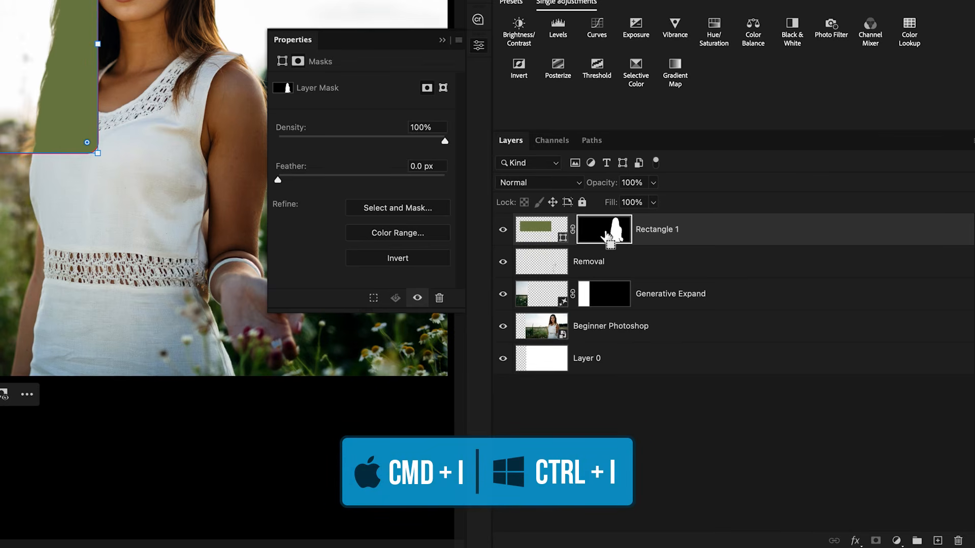
pyautogui.hotkey('ctrl', 'i')
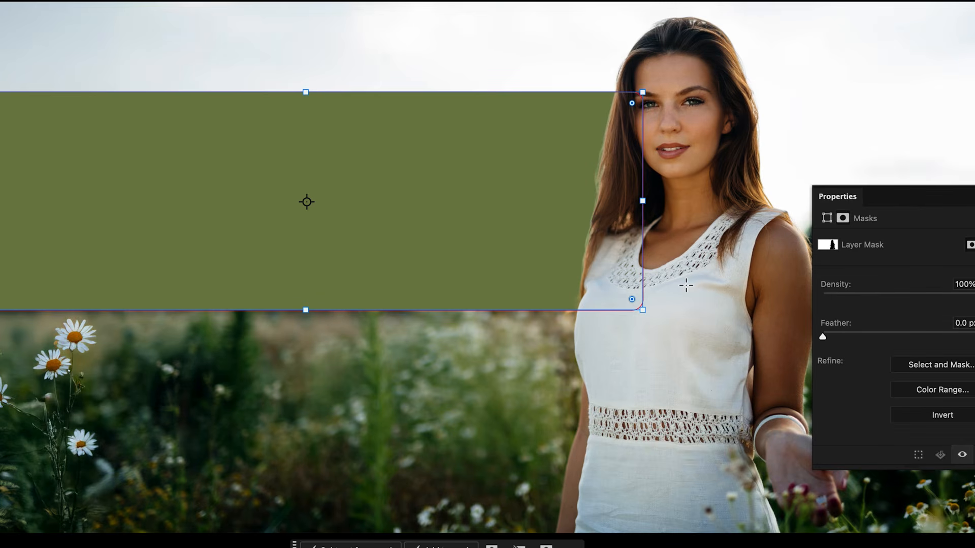
# - Try moving the rectangle slightly to the left with its layer mask still linked
pyautogui.press('v')
pyautogui.moveTo(483, 209); pyautogui.dragTo(450, 207)
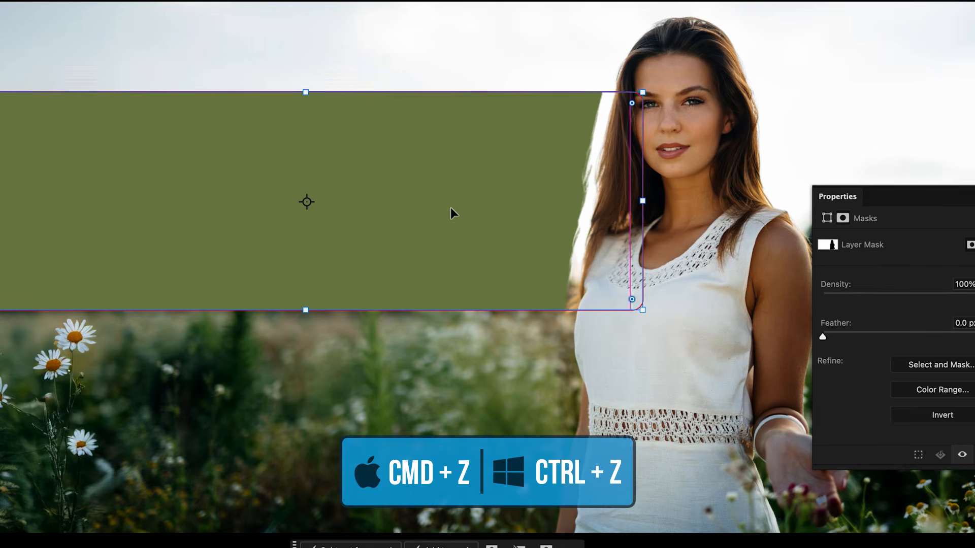
pyautogui.hotkey('ctrl', 'z')
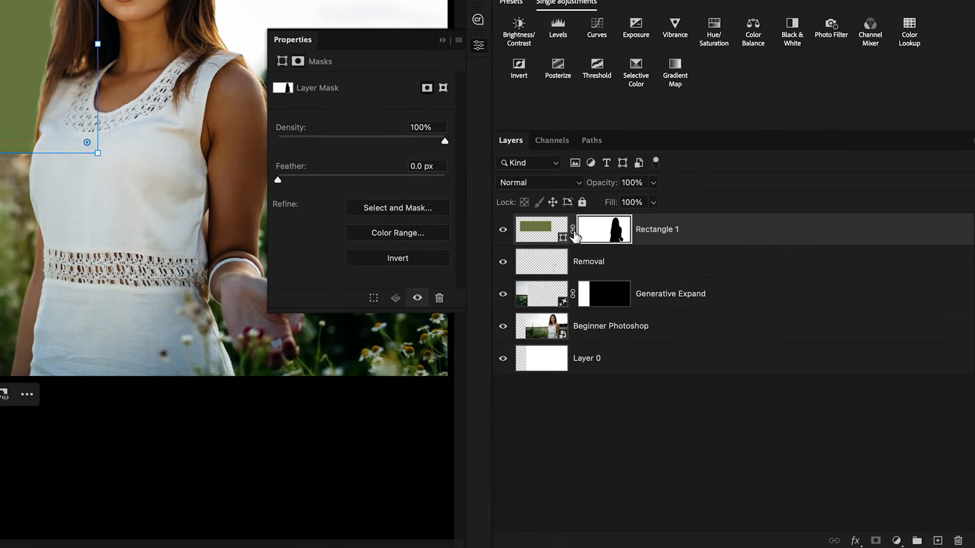
# - Unlink the mask on Rectangle 1 and move only the shape behind the woman, to about X 523 px and Y 442 px
pyautogui.click(573, 231)
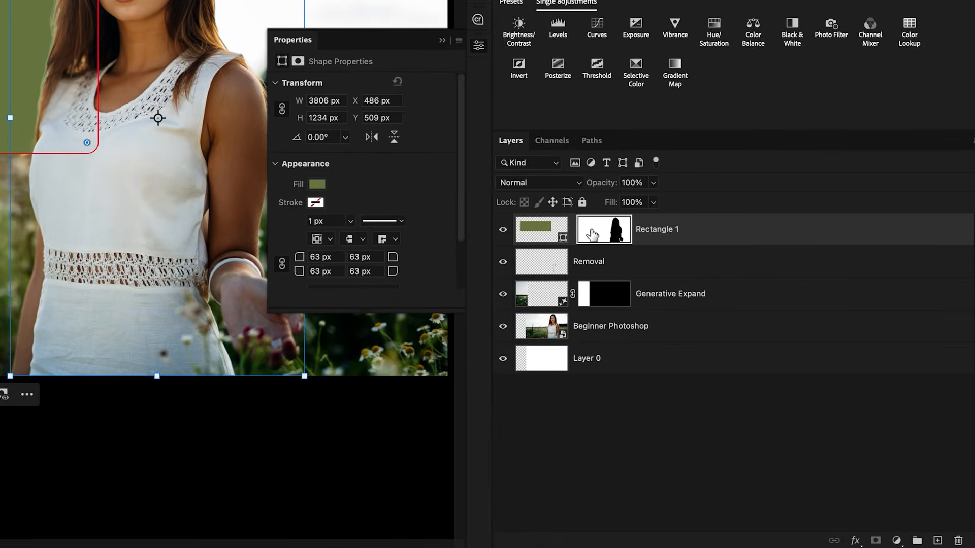
pyautogui.click(538, 234)
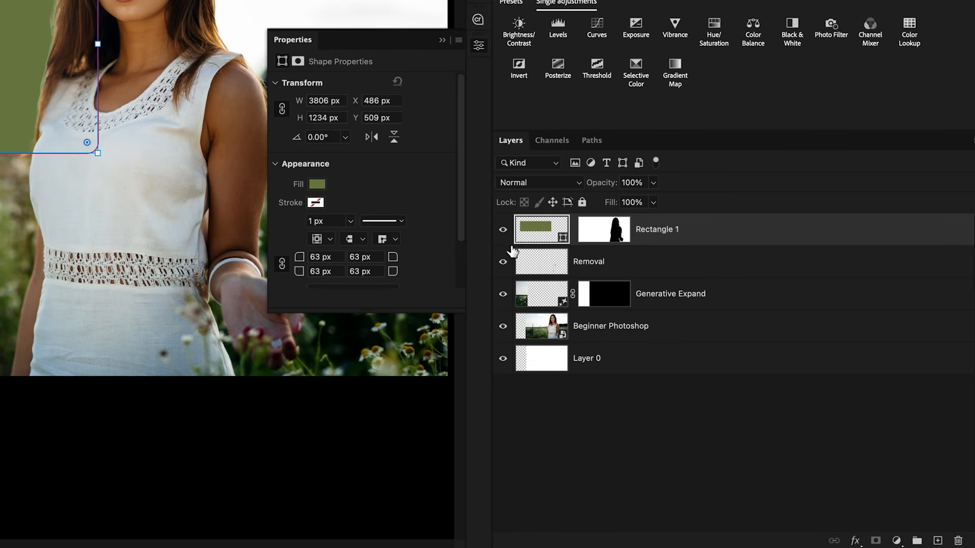
pyautogui.press('v')
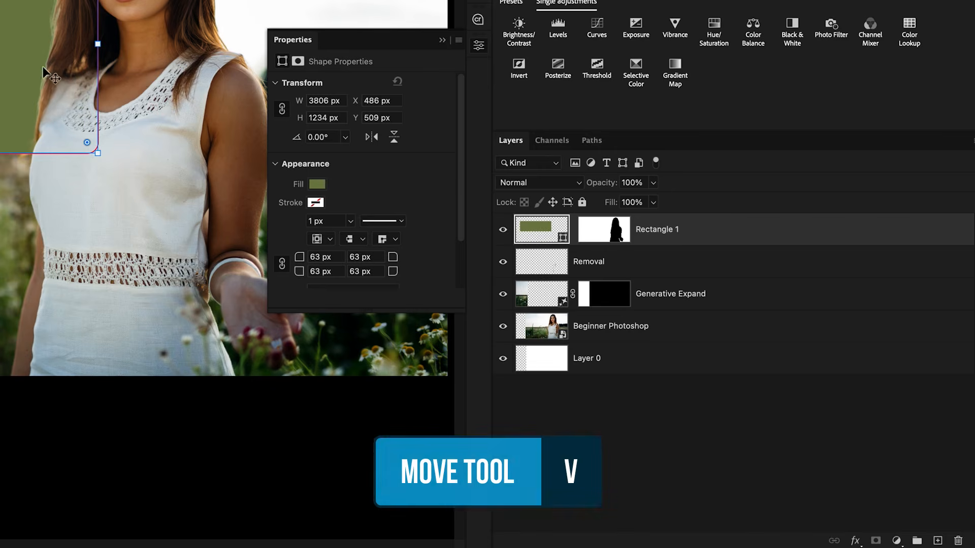
pyautogui.moveTo(309, 175); pyautogui.dragTo(299, 246)
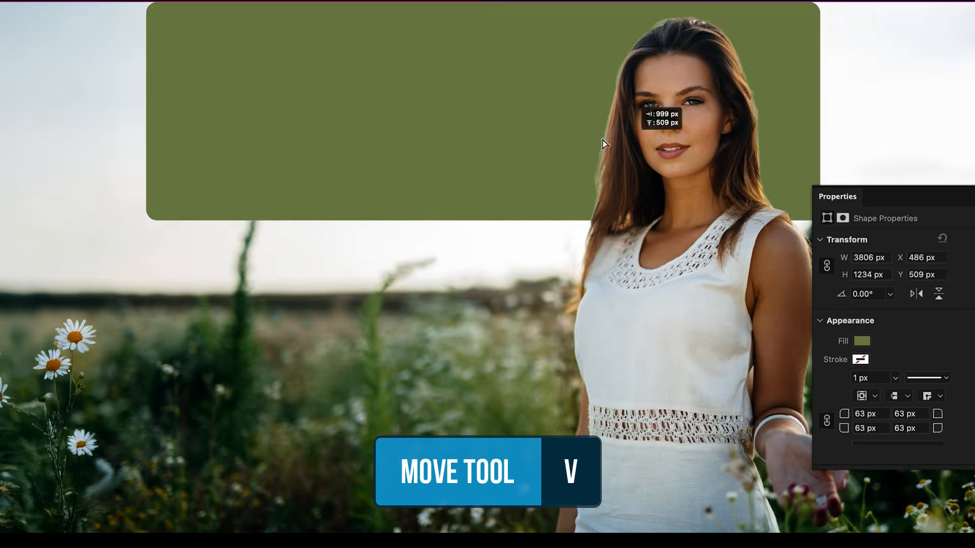
pyautogui.moveTo(475, 297); pyautogui.dragTo(549, 209)
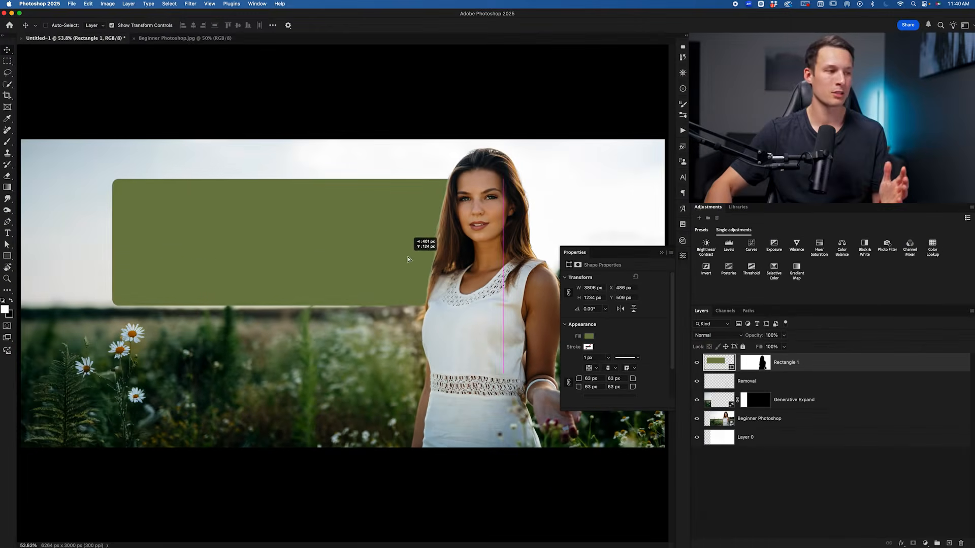
pyautogui.moveTo(408, 259); pyautogui.dragTo(400, 258)
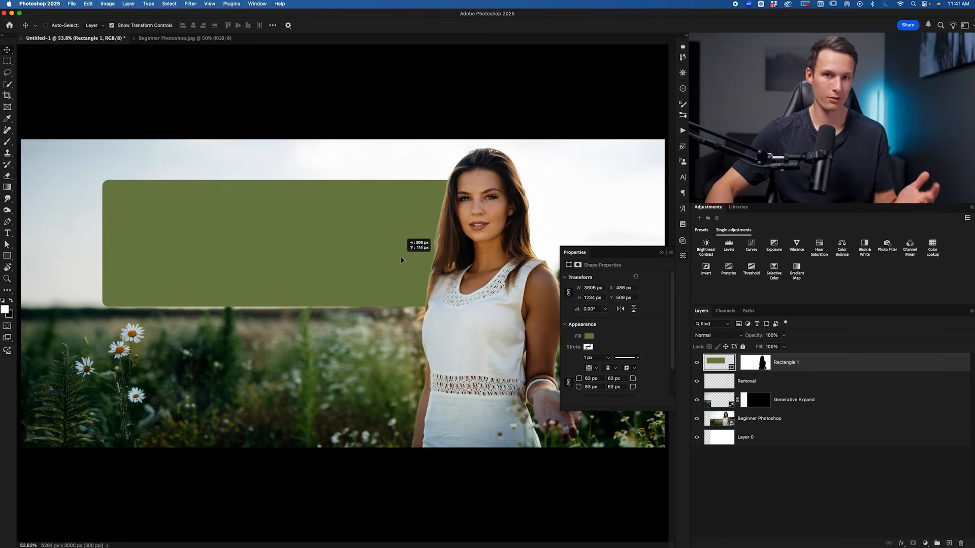
pyautogui.moveTo(400, 257); pyautogui.dragTo(374, 264)
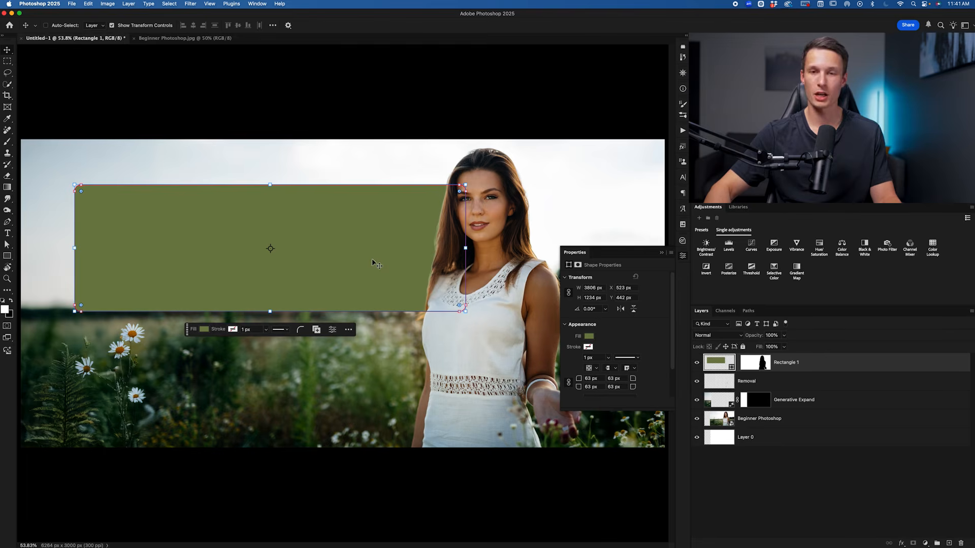
# - Add the text "Whole-Body Healing" over the field below the green rectangle
pyautogui.press('t')
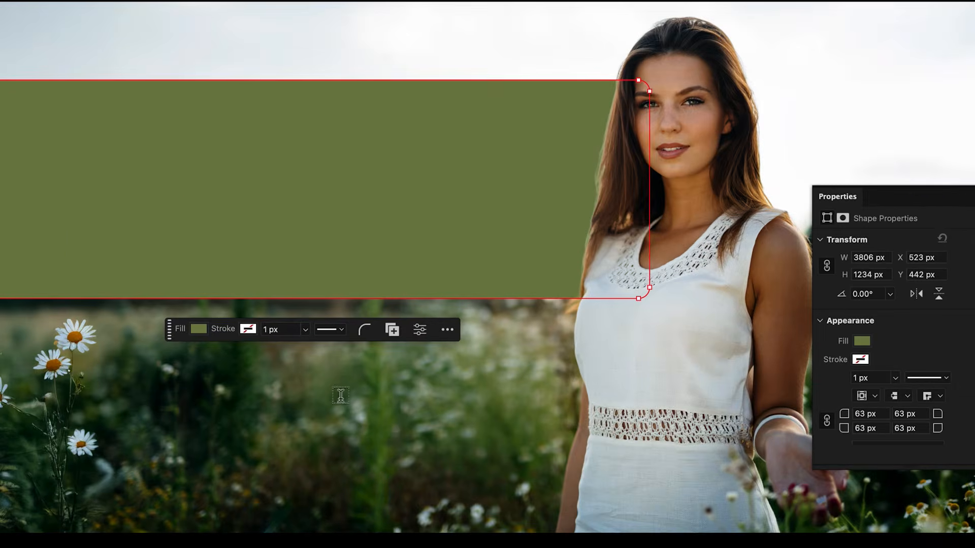
pyautogui.click(377, 424)
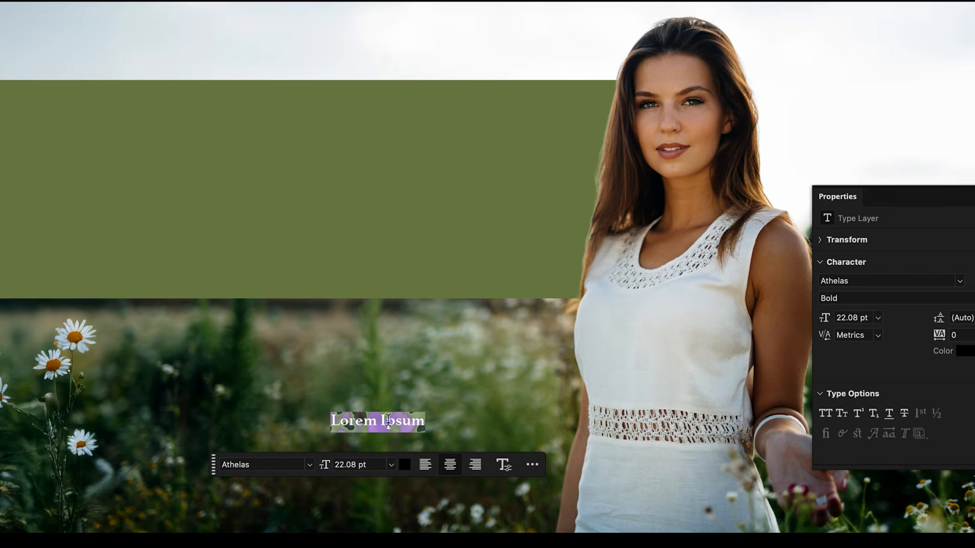
pyautogui.write('Whole-Body Healing')
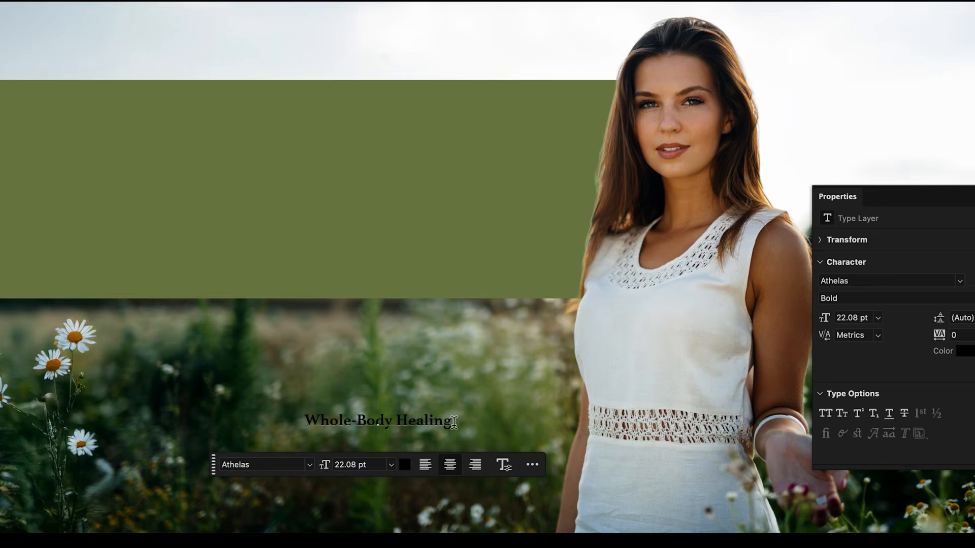
# - Look through the font and style choices for the "Whole-Body Healing" text, choose Athelas Bold, and commit the text
pyautogui.moveTo(453, 422); pyautogui.dragTo(300, 420)
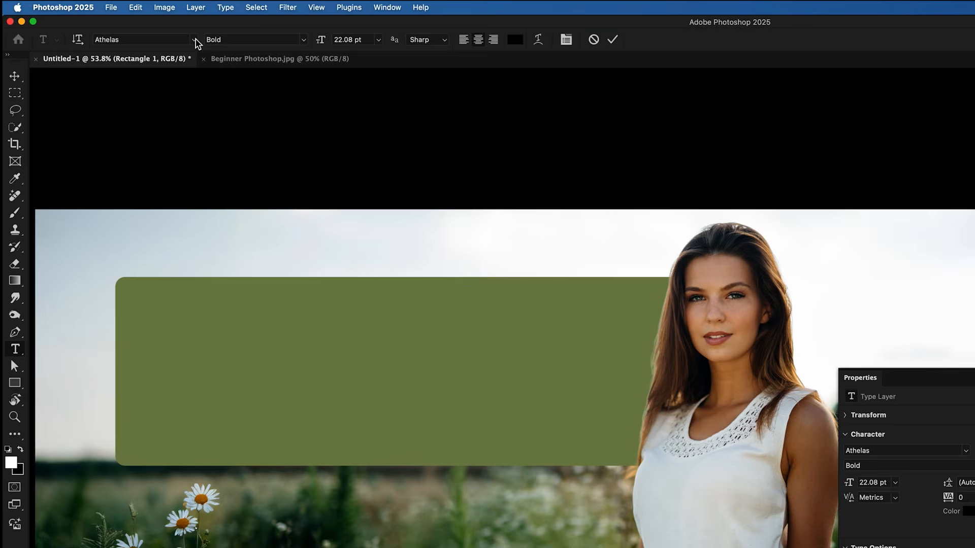
pyautogui.click(194, 40)
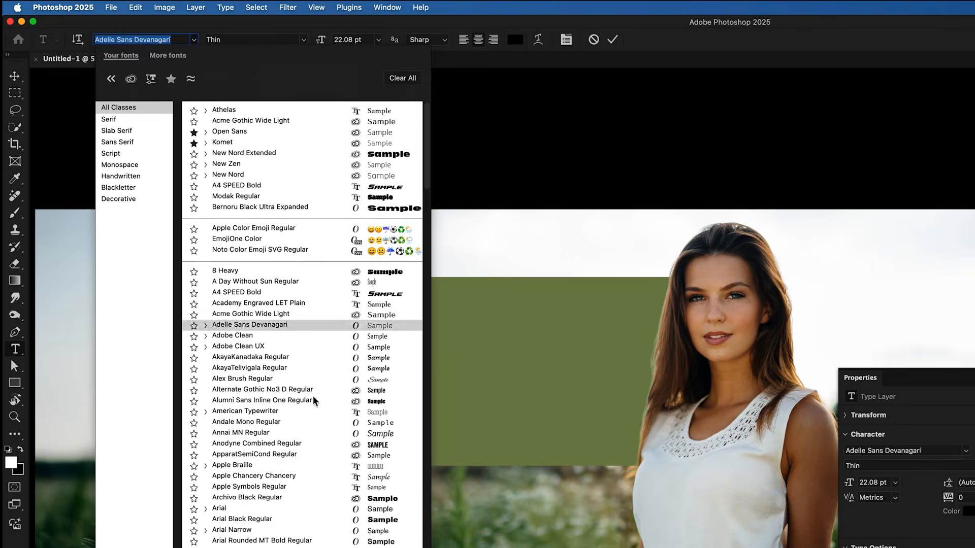
pyautogui.click(310, 109)
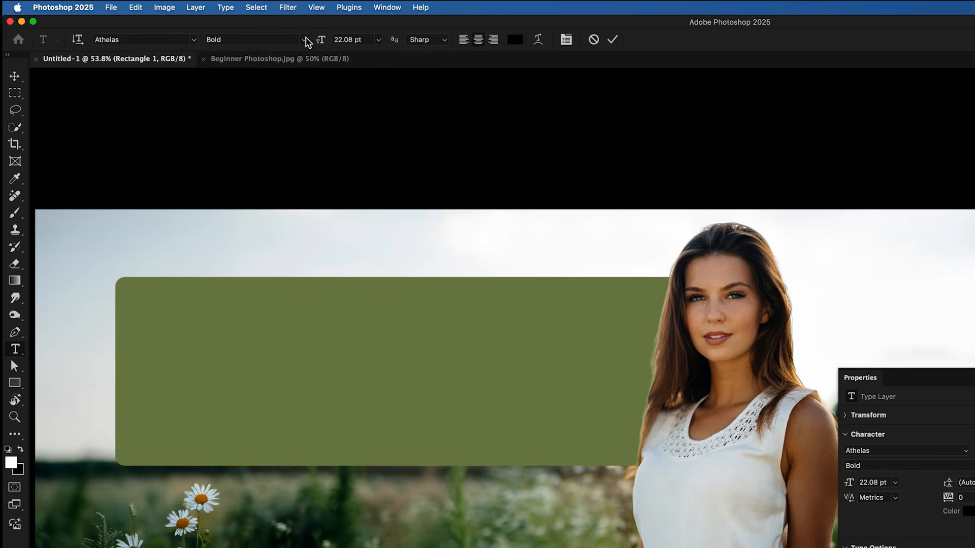
pyautogui.click(303, 40)
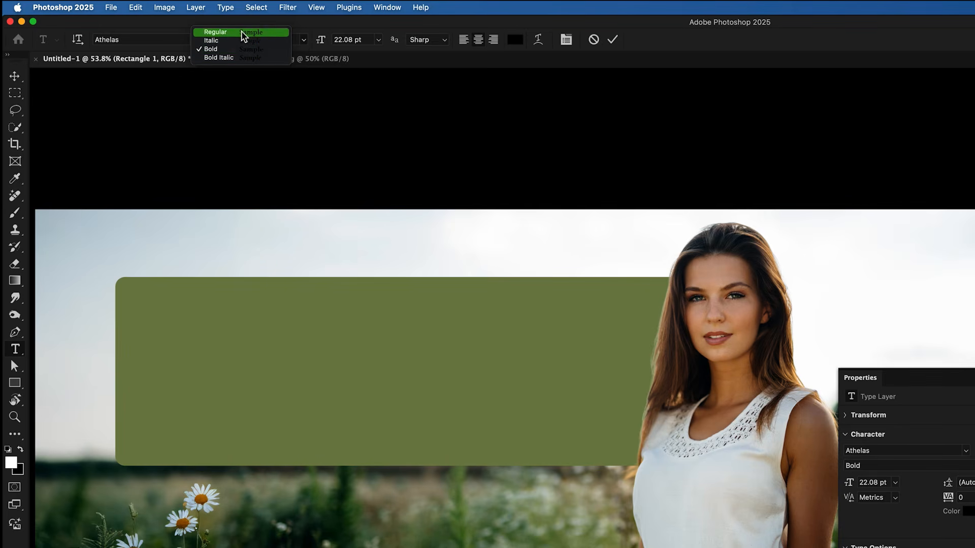
pyautogui.click(333, 38)
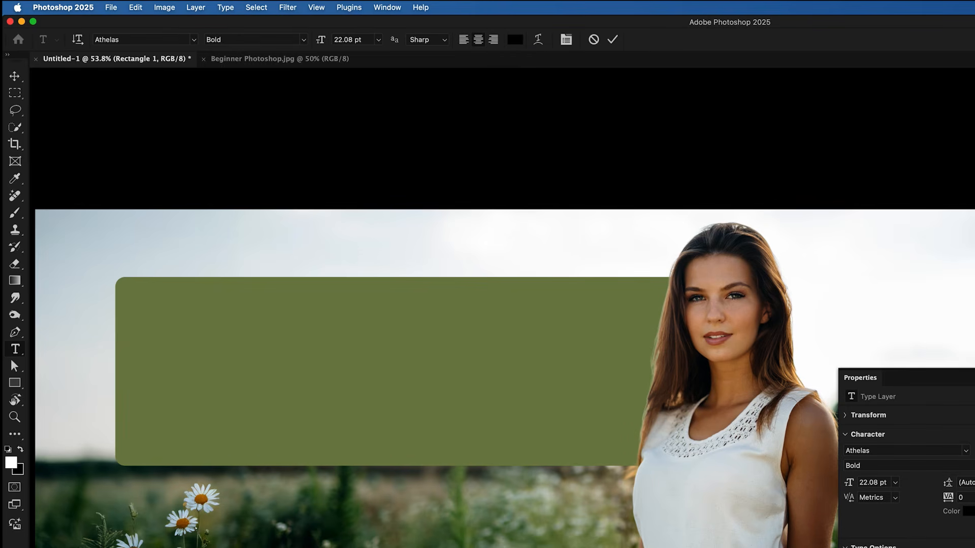
pyautogui.click(612, 41)
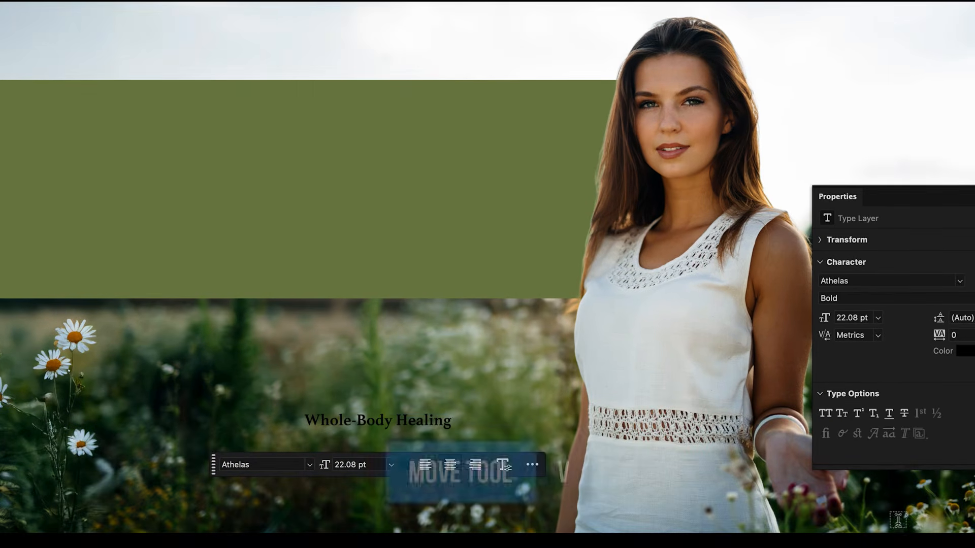
# - Scale the "Whole-Body Healing" title up to about 84.9 pt and place it across the upper part of the green rectangle
pyautogui.press('v')
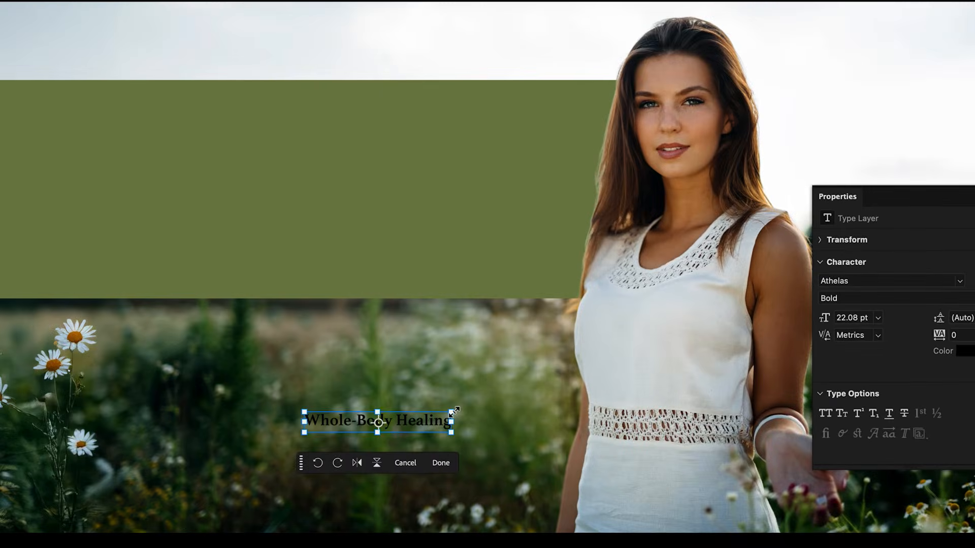
pyautogui.moveTo(452, 411); pyautogui.dragTo(730, 373)
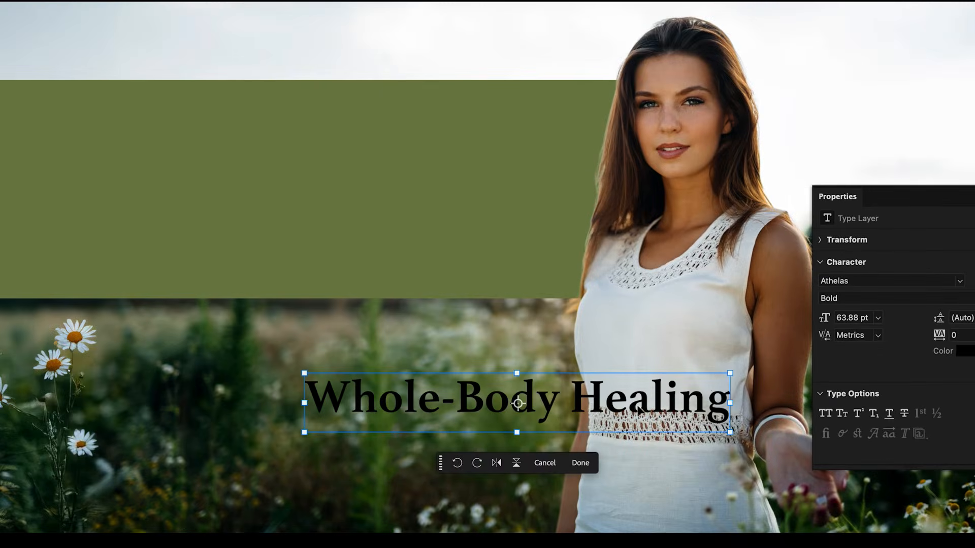
pyautogui.moveTo(636, 408)
pyautogui.mouseDown()
pyautogui.moveTo(551, 362)
pyautogui.moveTo(407, 149)
pyautogui.moveTo(367, 140)
pyautogui.mouseUp()
pyautogui.moveTo(461, 134)
pyautogui.mouseDown()
pyautogui.moveTo(447, 136)
pyautogui.moveTo(603, 140)
pyautogui.moveTo(519, 133)
pyautogui.moveTo(538, 133)
pyautogui.mouseUp()
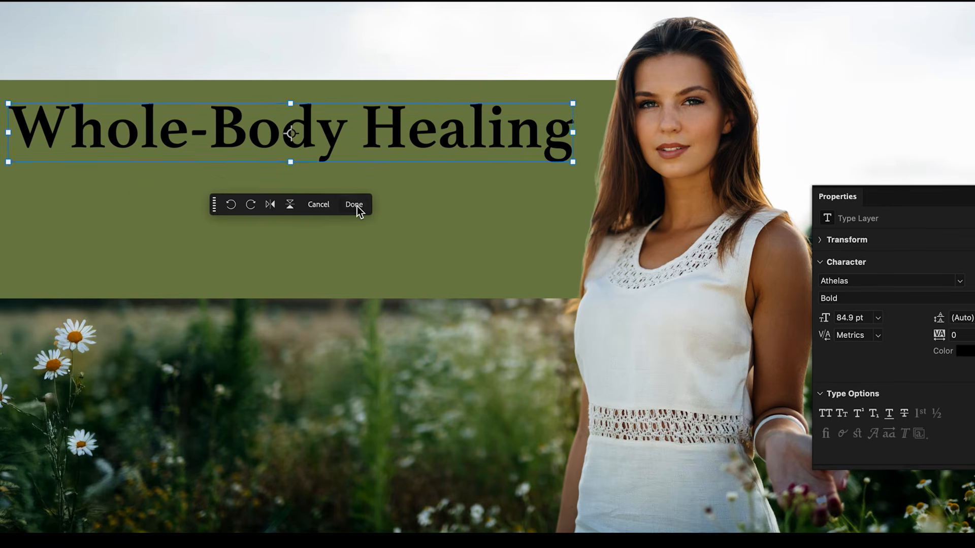
pyautogui.click(357, 206)
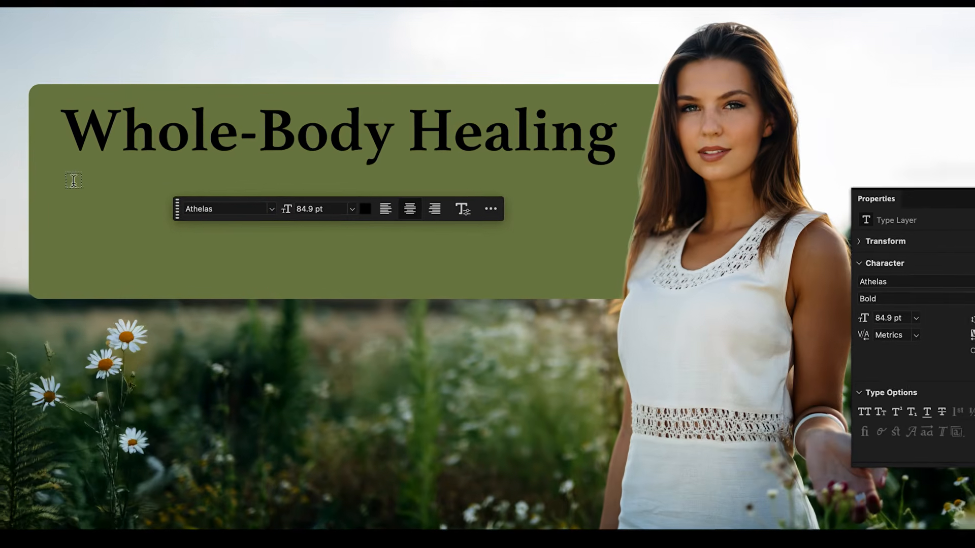
# - Draw a paragraph text box about 2613 px wide and 633 px high below the title on the green rectangle
pyautogui.moveTo(74, 181); pyautogui.dragTo(616, 290)
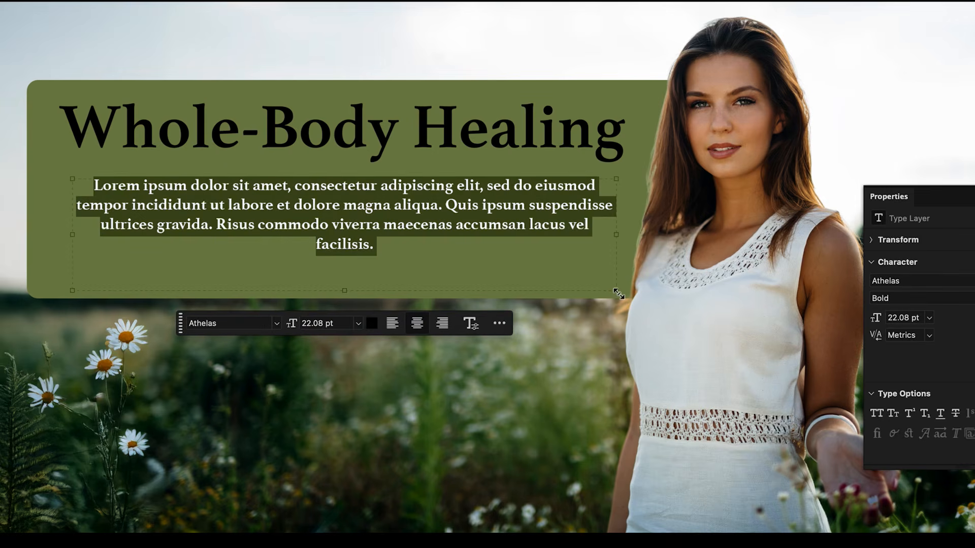
pyautogui.moveTo(619, 235); pyautogui.dragTo(538, 240)
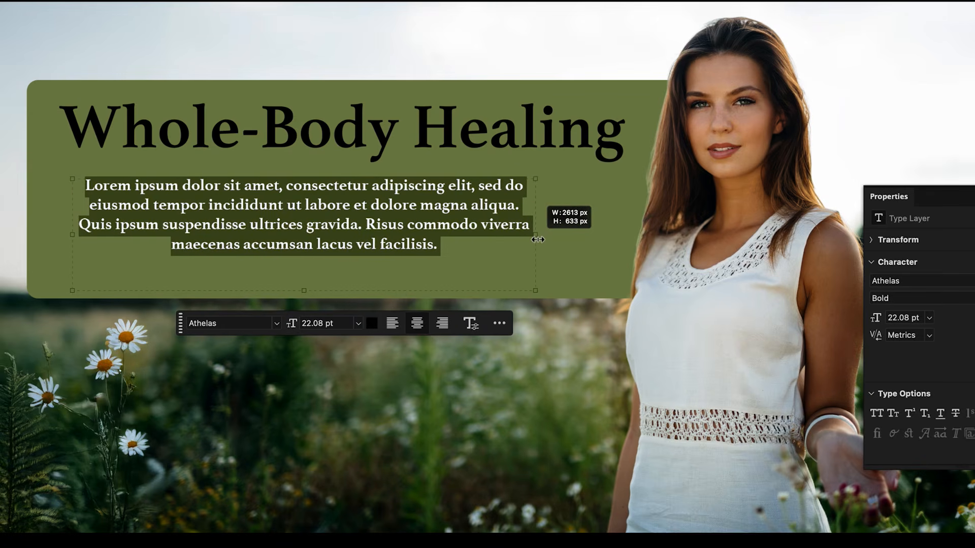
pyautogui.moveTo(537, 239); pyautogui.dragTo(537, 240)
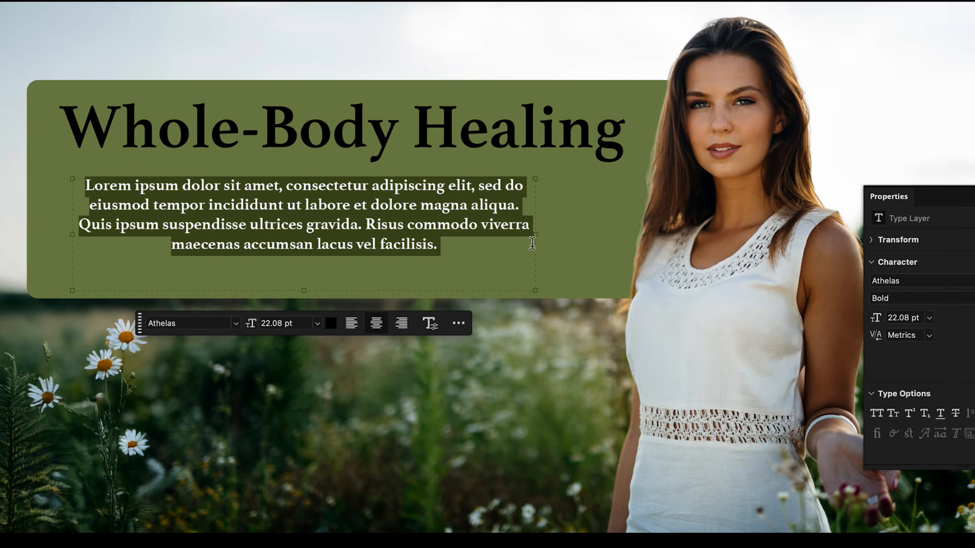
# - Replace the placeholder with "Blending modern diagnostics with natural therapies to create personalized wellness systems that restore balance, boost energy, and support long-term health." and color it #ffffff
pyautogui.write('Blending modern diagnostics with natural therapies to create personalized wellness systems that restore balance, boost energy, and support long-term health.')
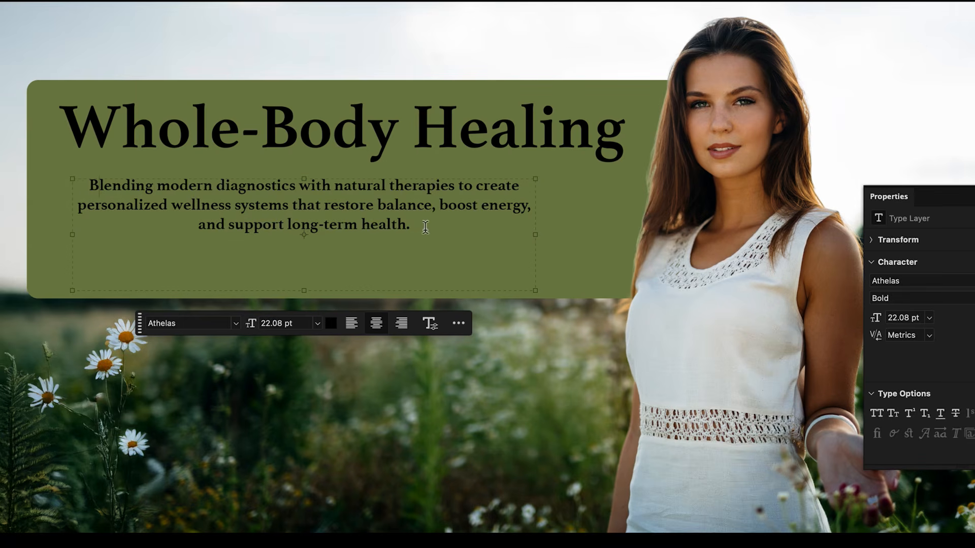
pyautogui.moveTo(410, 224); pyautogui.dragTo(77, 186)
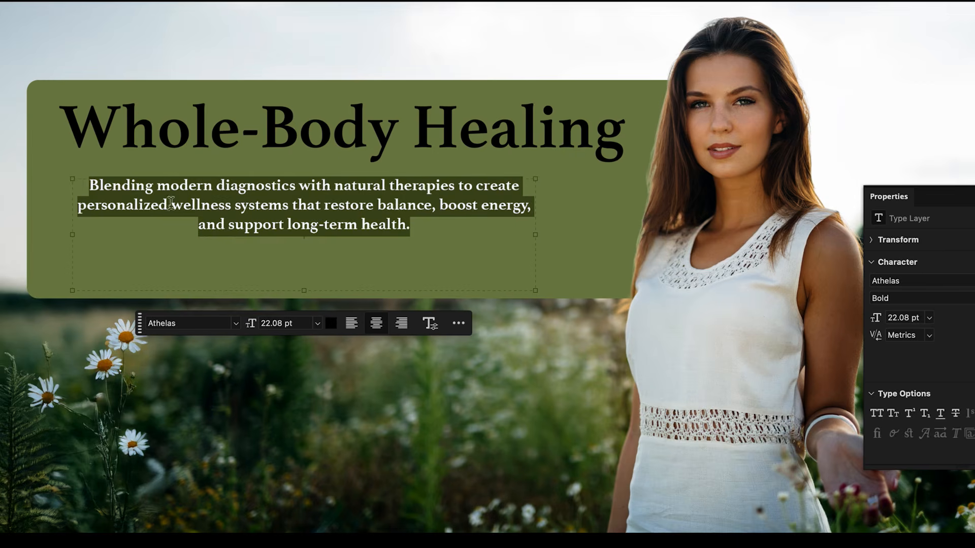
pyautogui.click(331, 323)
pyautogui.click(678, 299)
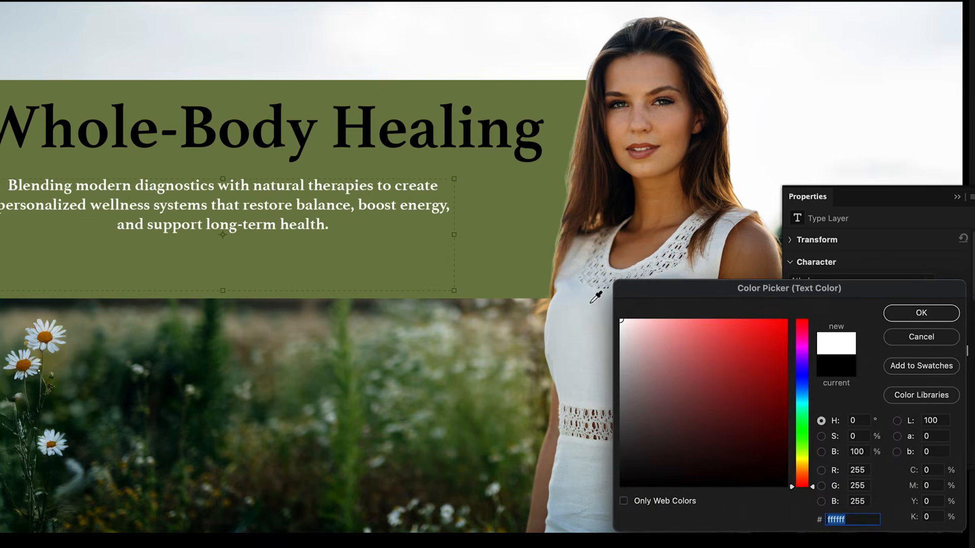
pyautogui.click(919, 314)
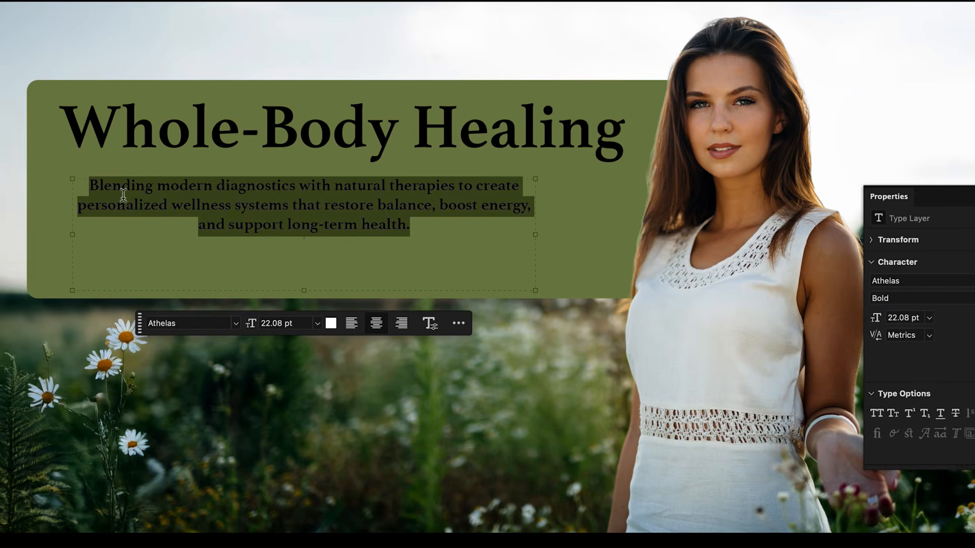
# - Left-align the paragraph, make its text box shorter and about as wide as the title, and commit the text
pyautogui.click(354, 330)
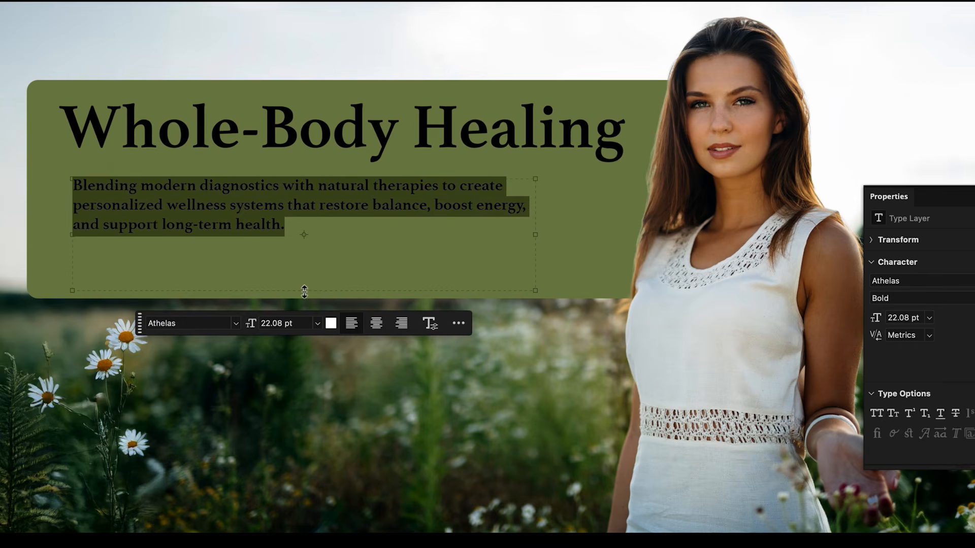
pyautogui.moveTo(304, 292); pyautogui.dragTo(304, 242)
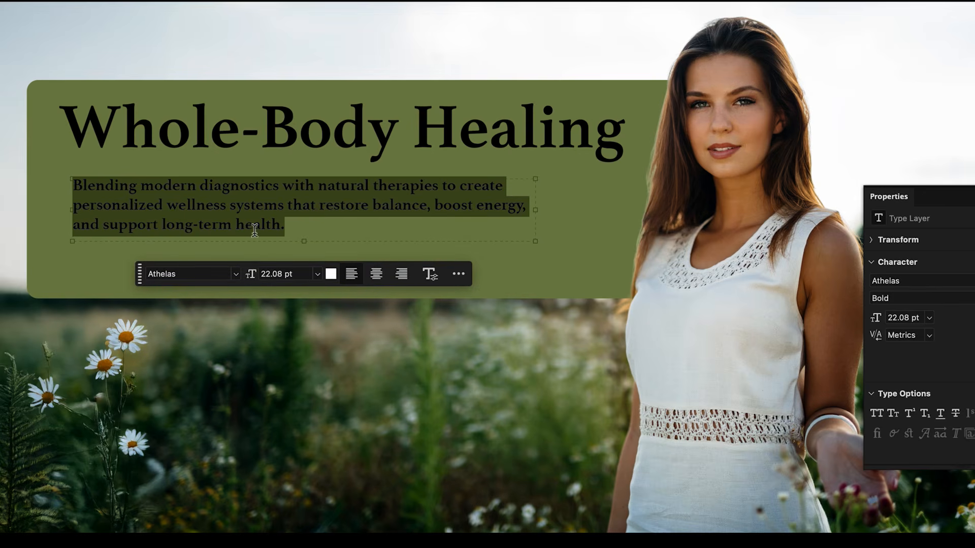
pyautogui.moveTo(539, 210); pyautogui.dragTo(624, 209)
pyautogui.moveTo(76, 213); pyautogui.dragTo(73, 213)
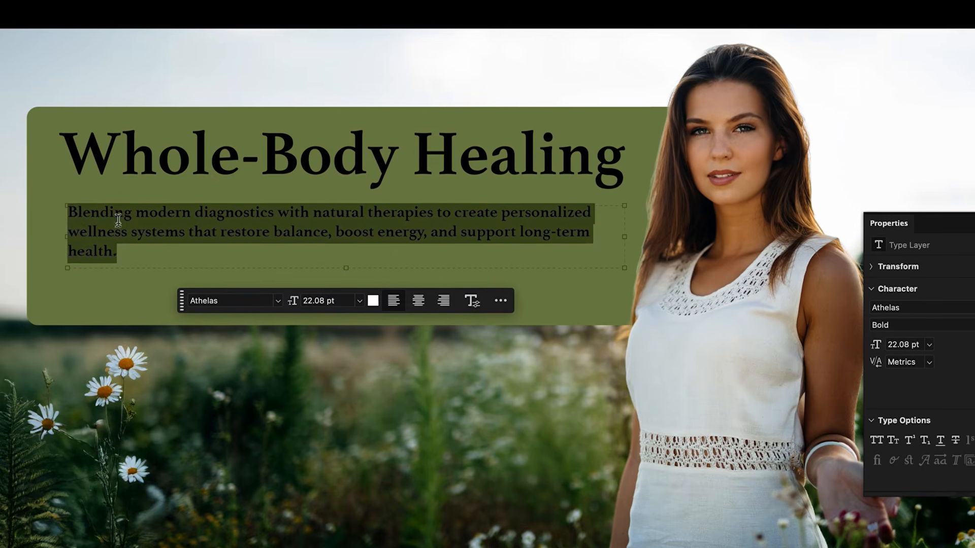
pyautogui.click(603, 29)
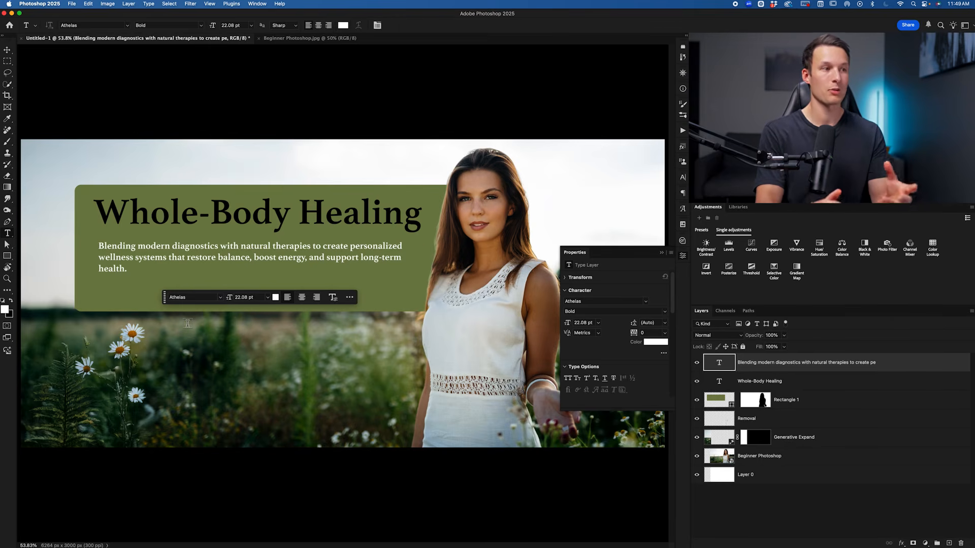
# - Try centering the "Whole-Body Healing" layer horizontally and vertically on a selection of the whole canvas
pyautogui.click(847, 385)
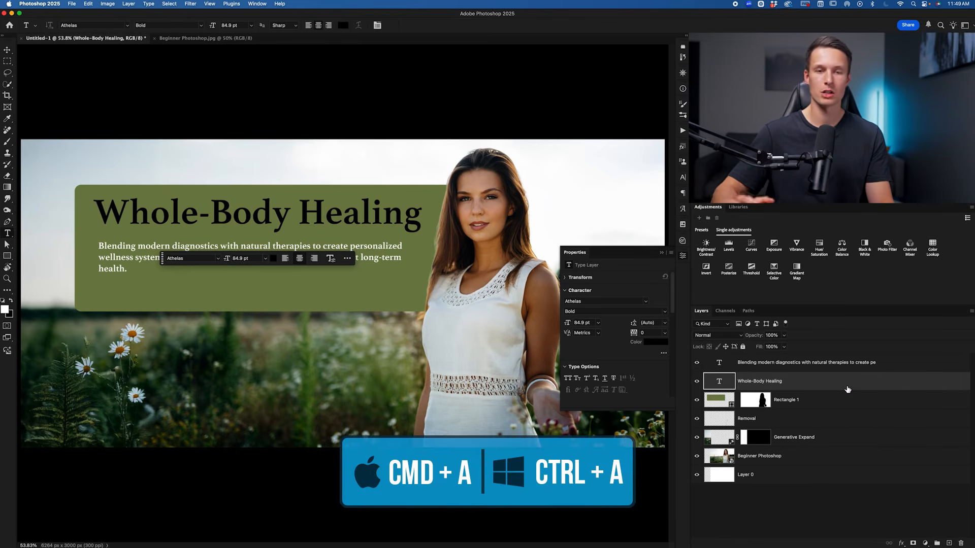
pyautogui.press('super+a')
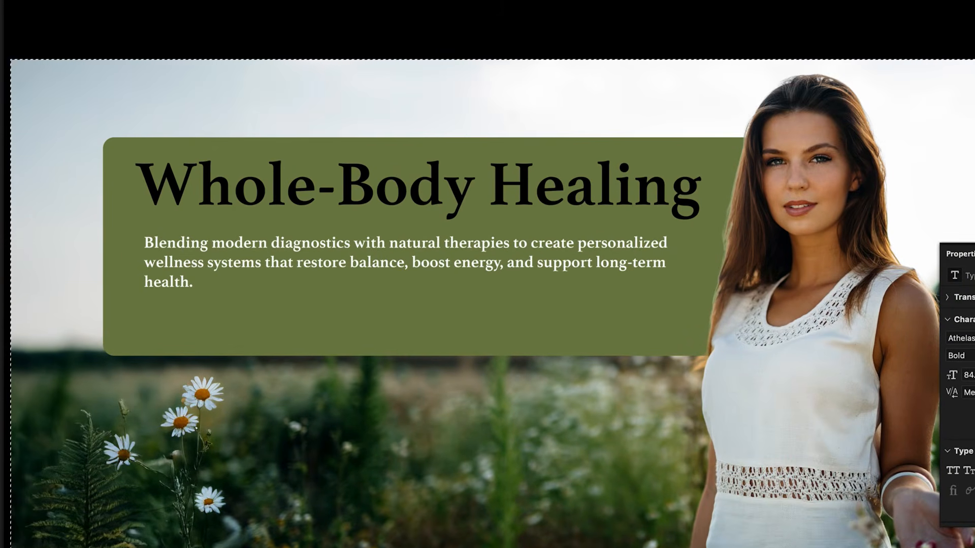
pyautogui.press('v')
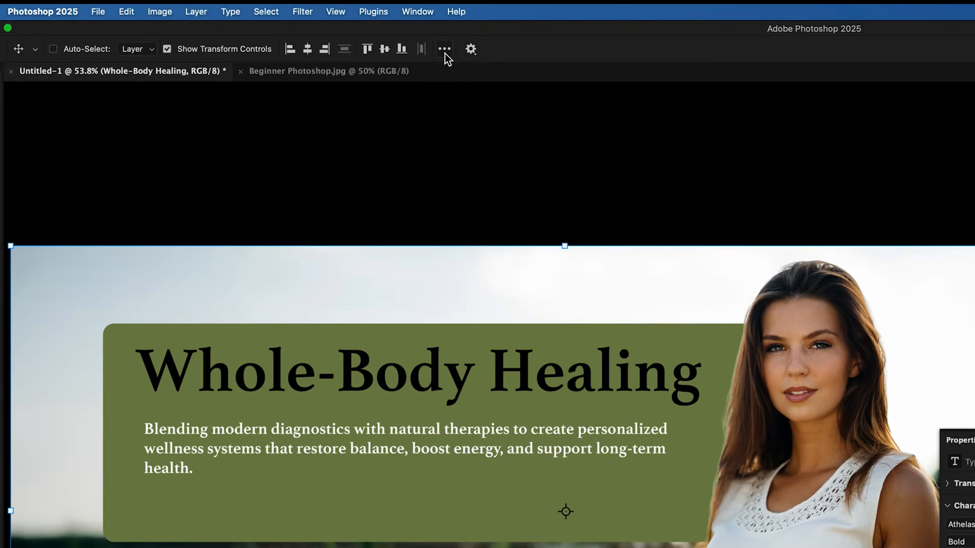
pyautogui.click(444, 48)
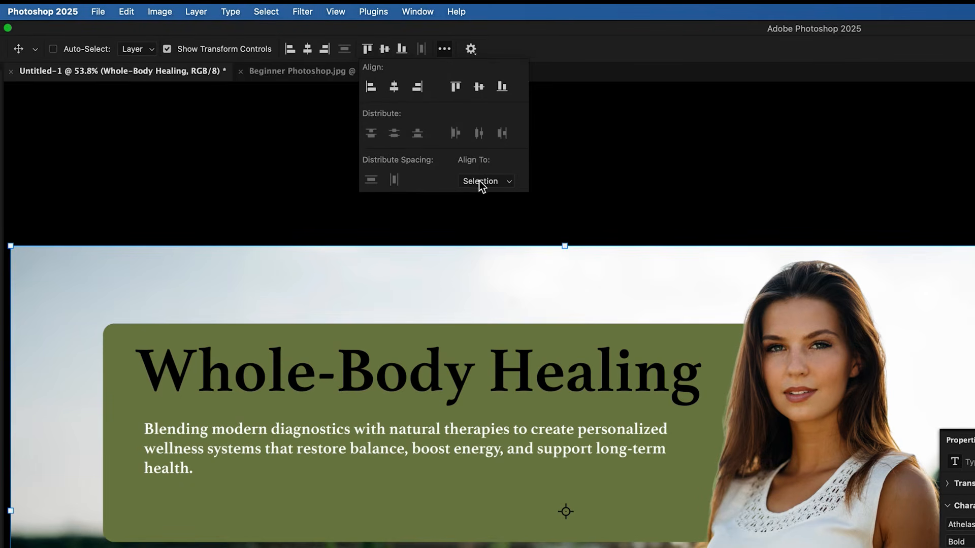
pyautogui.click(444, 49)
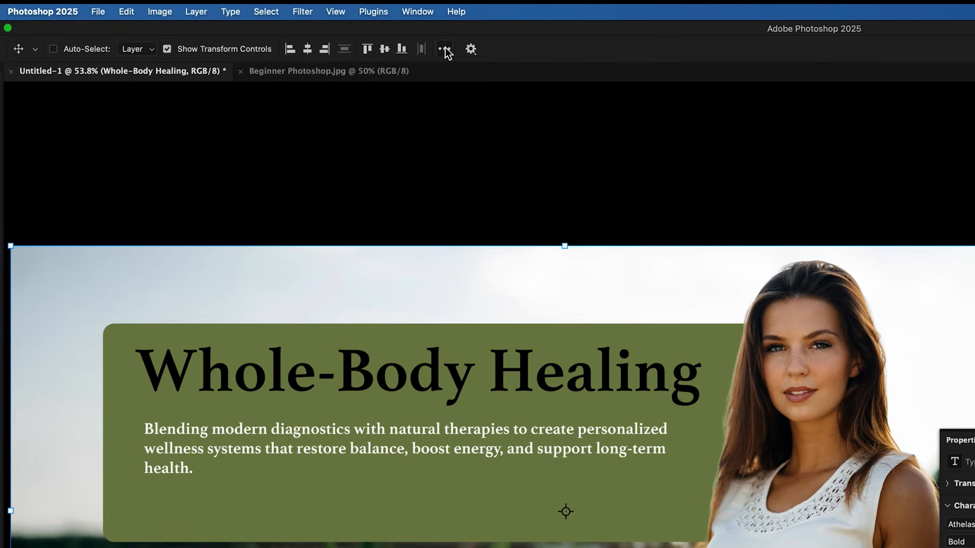
pyautogui.click(306, 52)
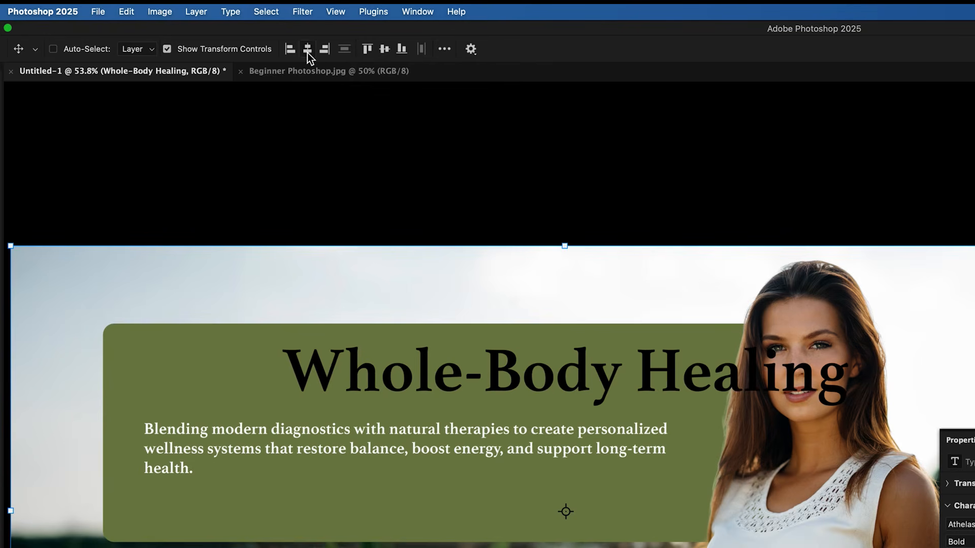
pyautogui.click(388, 49)
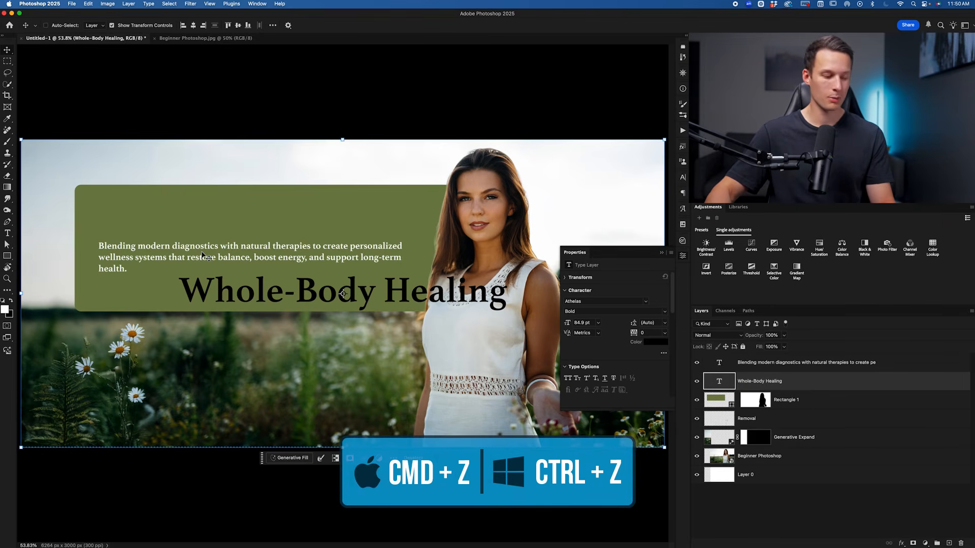
# - Undo both alignments of the title and clear the canvas selection
pyautogui.press('super+z')
pyautogui.press('super+z')
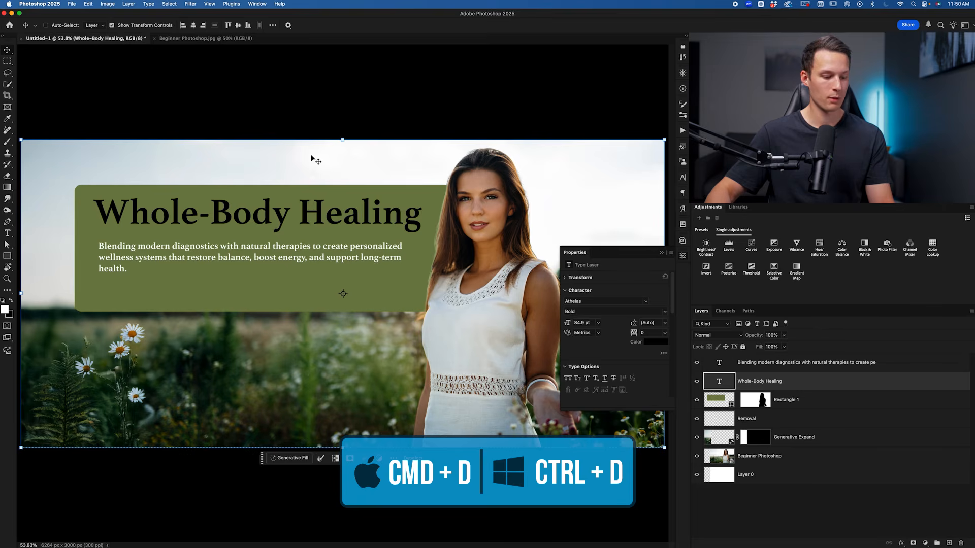
pyautogui.press('super+d')
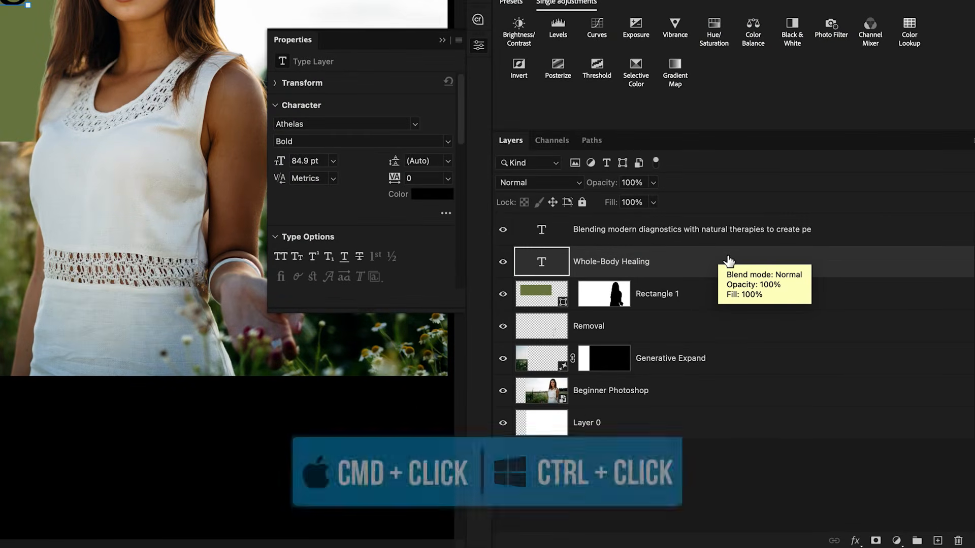
# - Group the title and paragraph layers into a group named "Text" and expand it
pyautogui.keyDown('super'); pyautogui.click(832, 238); pyautogui.keyUp('super')
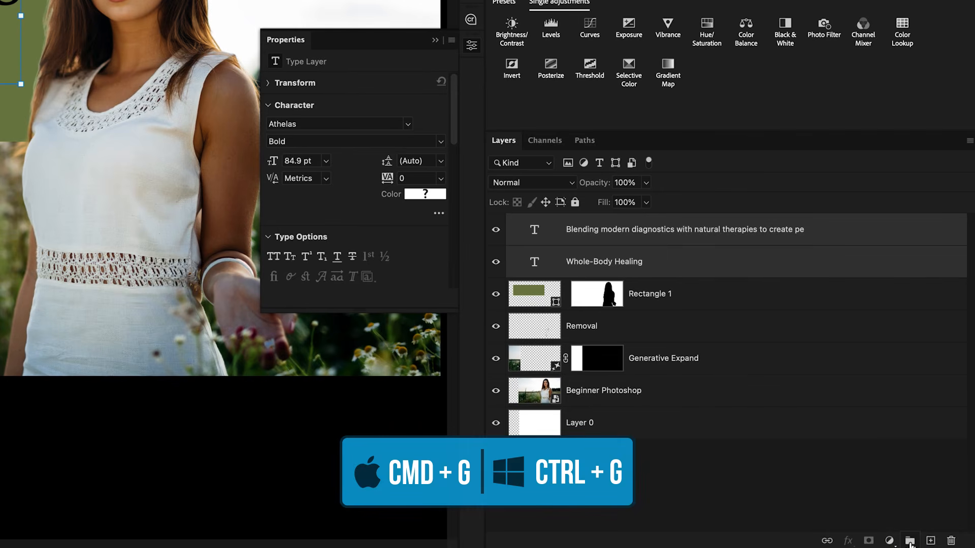
pyautogui.click(910, 542)
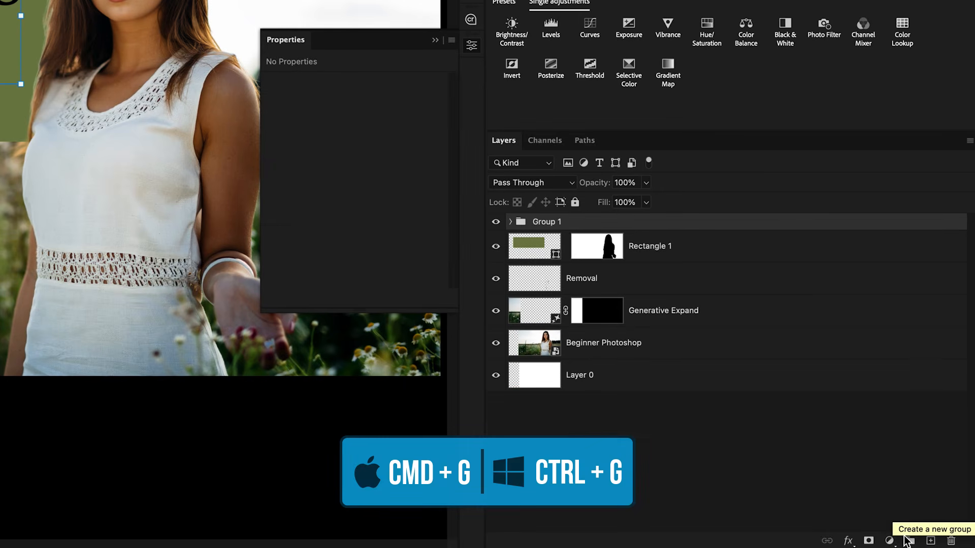
pyautogui.write('Test')
pyautogui.click(510, 222)
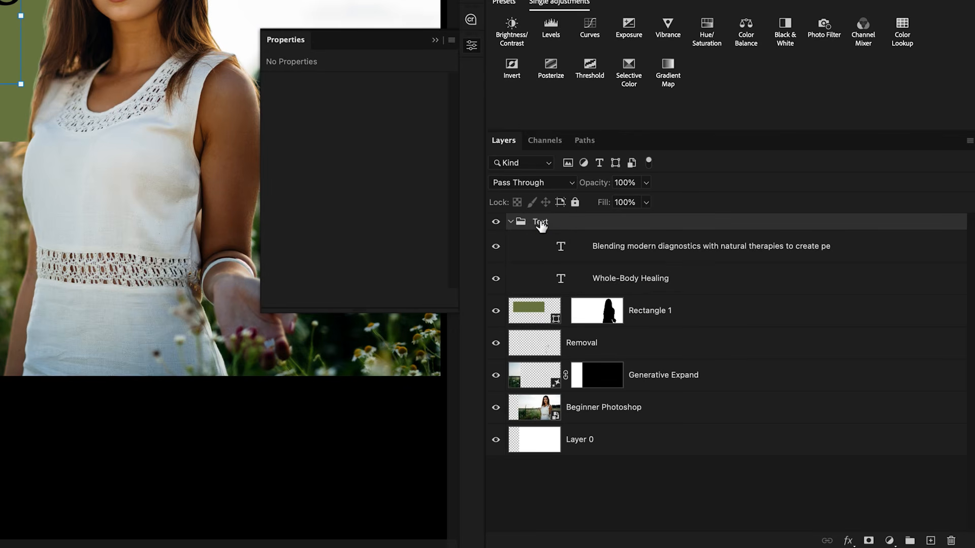
# - Center the Text group vertically on a selection loaded from the Rectangle 1 shape, then deselect and collapse the group
pyautogui.keyDown('ctrl'); pyautogui.click(534, 318); pyautogui.keyUp('ctrl')
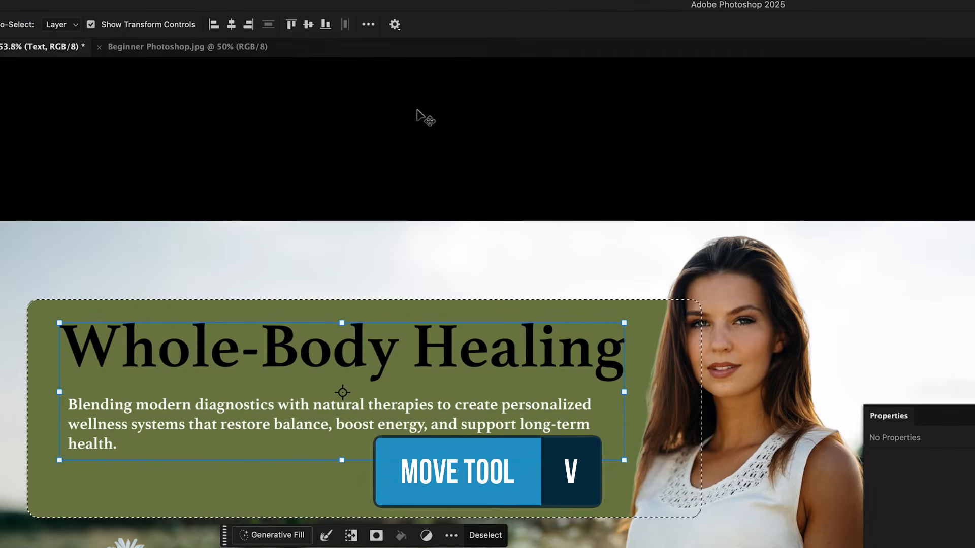
pyautogui.click(312, 26)
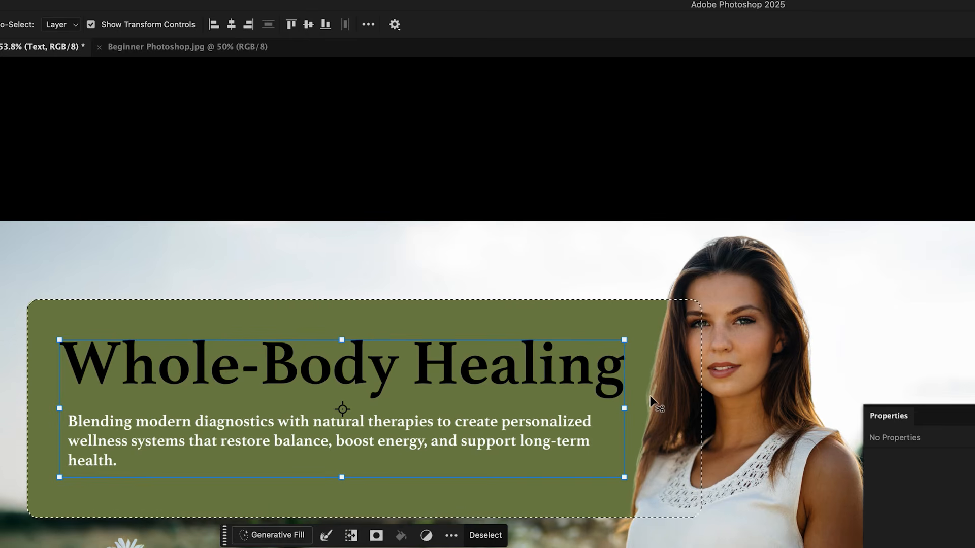
pyautogui.press('super+d')
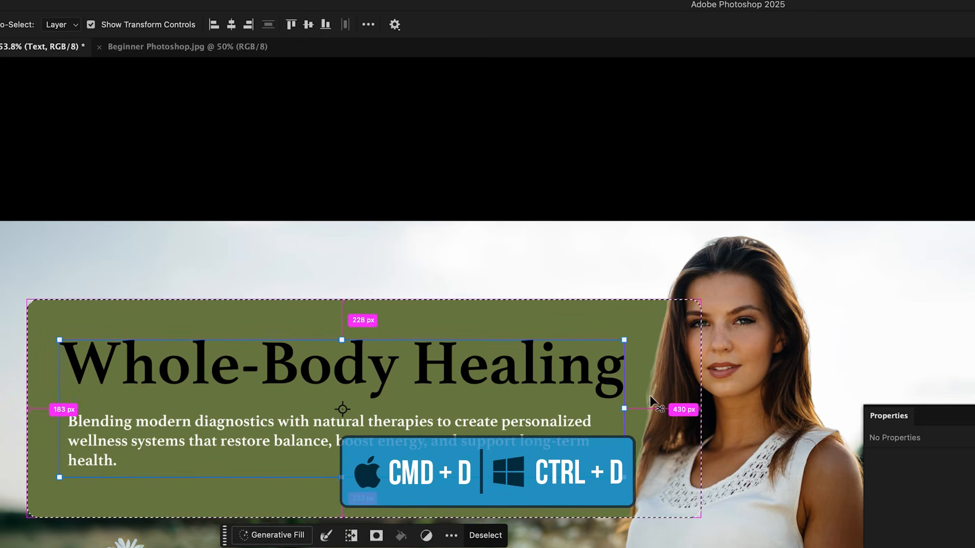
pyautogui.press('b')
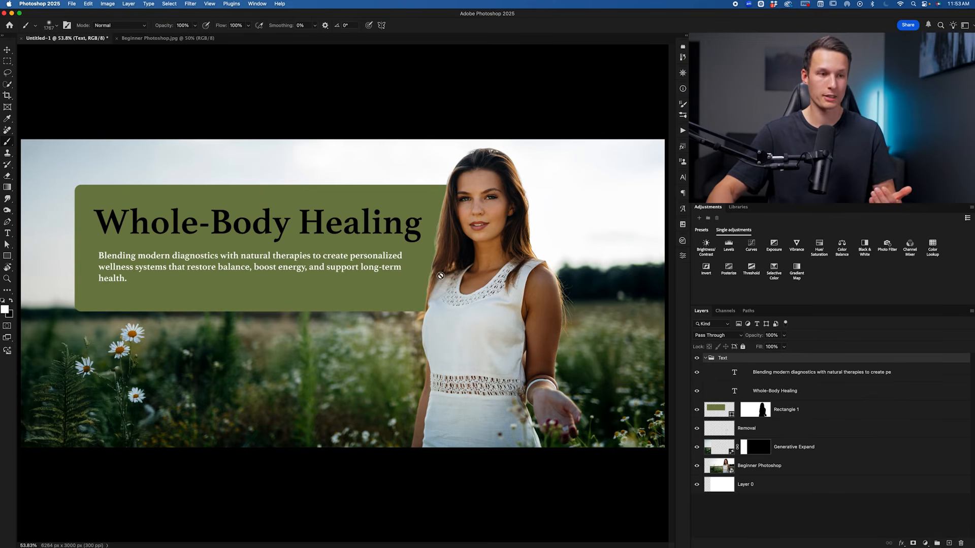
pyautogui.click(706, 359)
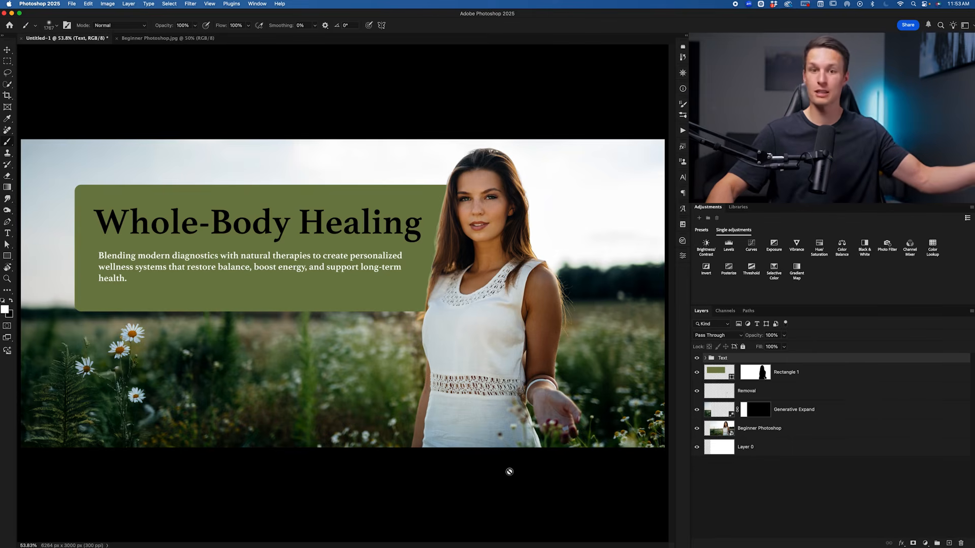
# - Hide the Text group and the layers above the Beginner Photoshop layer, and select the subject of that photo
pyautogui.click(786, 434)
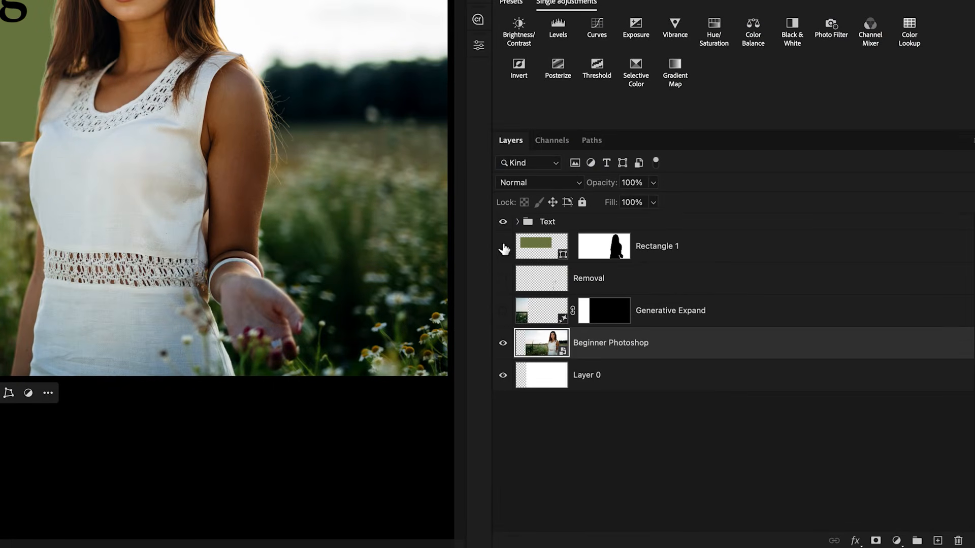
pyautogui.click(505, 231)
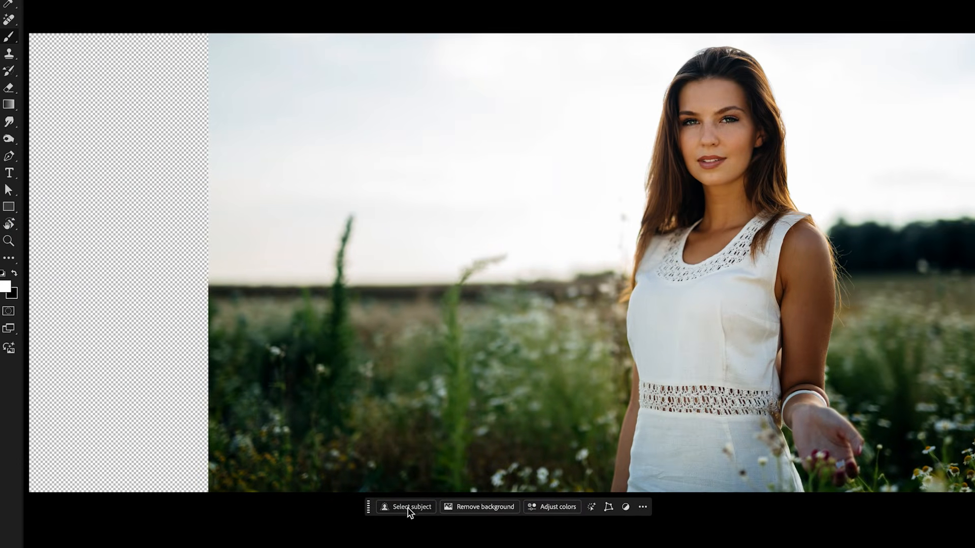
pyautogui.click(406, 509)
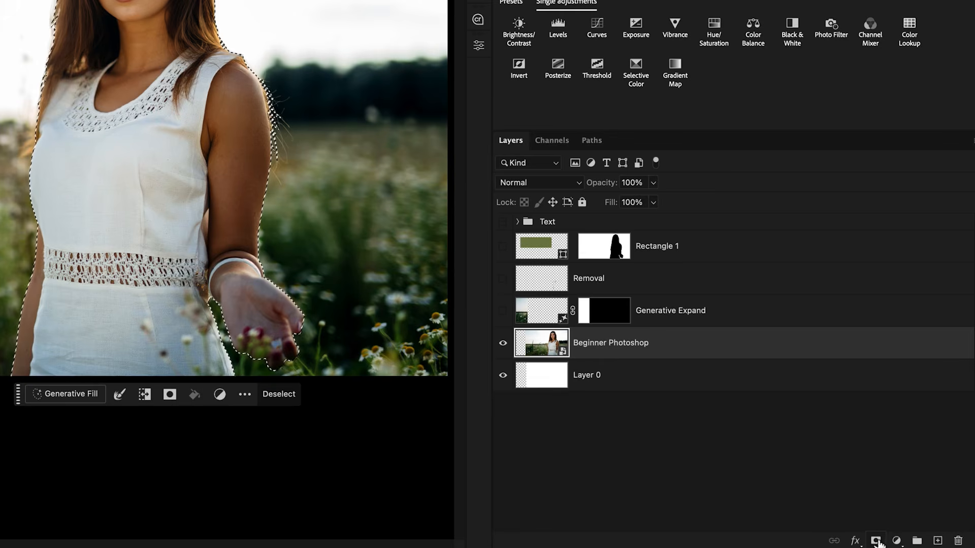
# - Mask the Beginner Photoshop layer to the selected subject and hide Layer 0
pyautogui.click(876, 541)
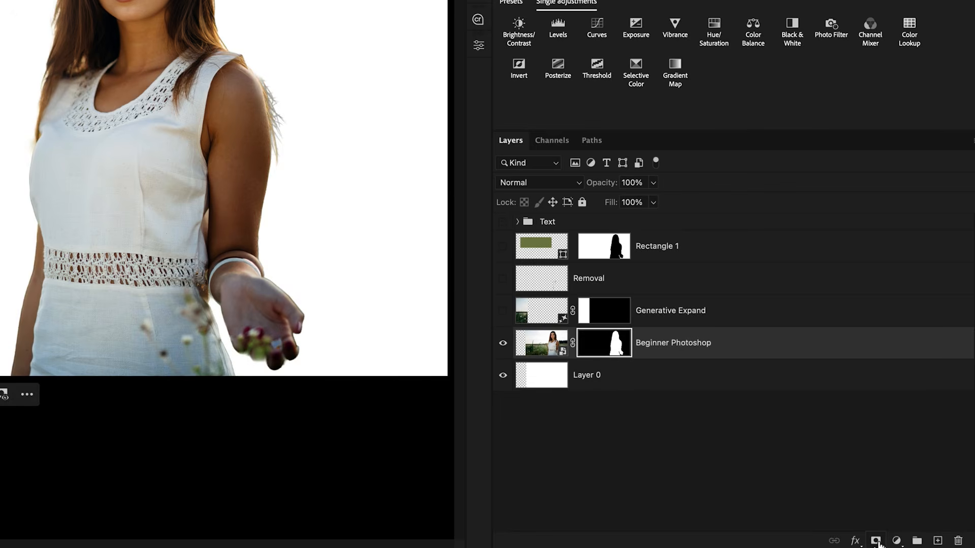
pyautogui.click(503, 375)
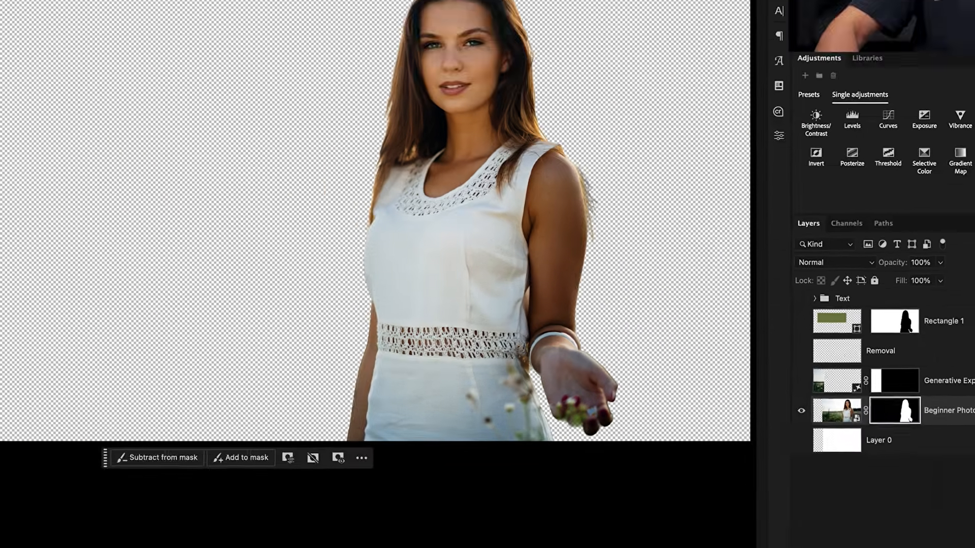
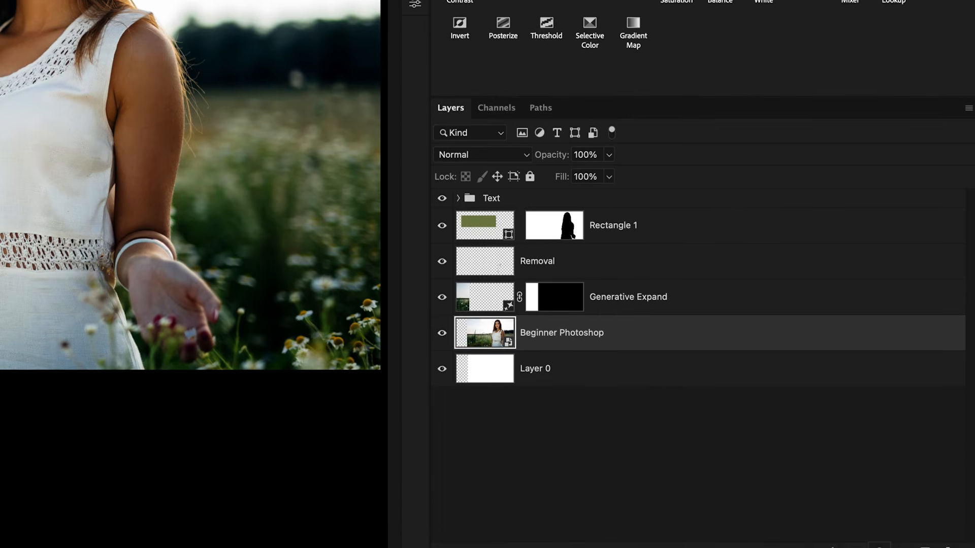
# - Add a Hue/Saturation adjustment layer above the Text group
pyautogui.click(878, 539)
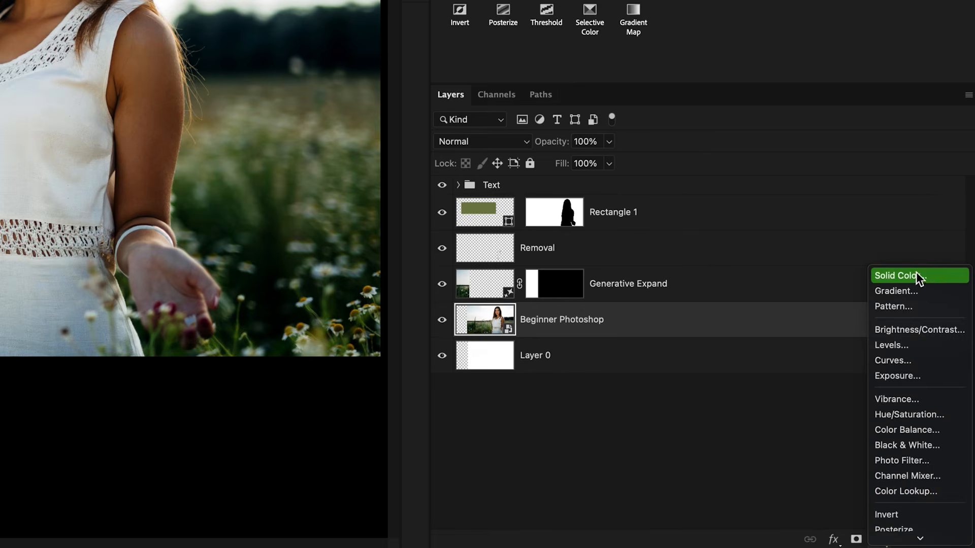
pyautogui.press('Escape')
pyautogui.click(642, 192)
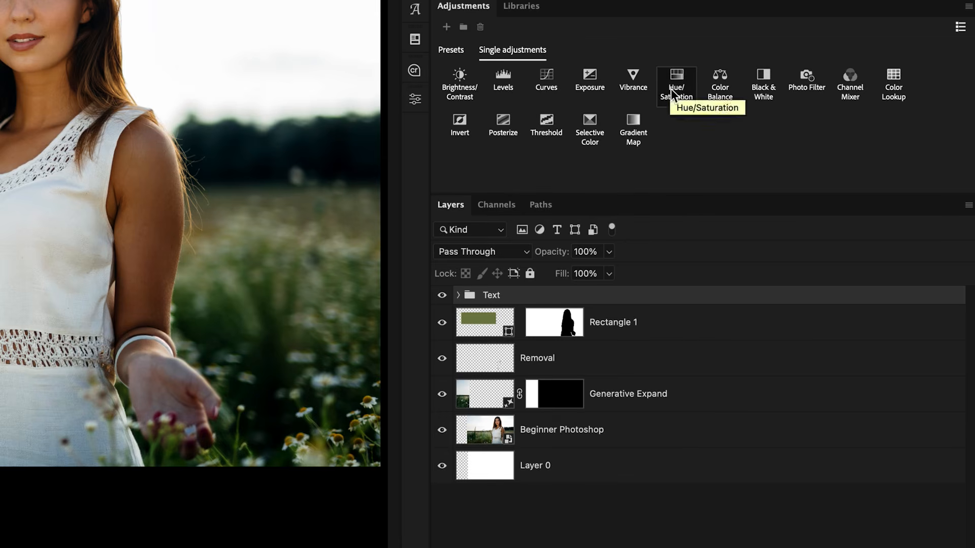
pyautogui.click(671, 90)
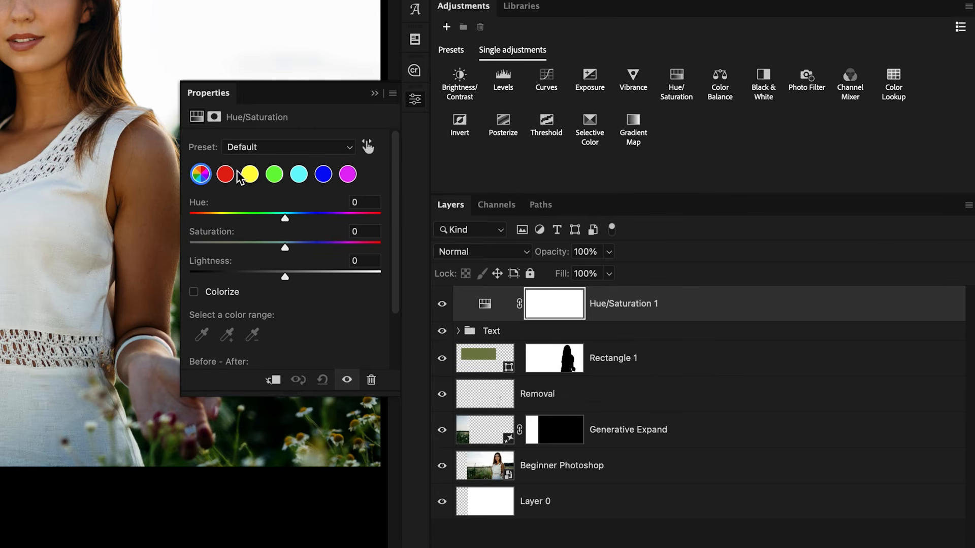
# - Adjust only the greens in the Hue/Saturation layer, setting hue to -24, saturation to +29 and lightness to +29
pyautogui.click(274, 180)
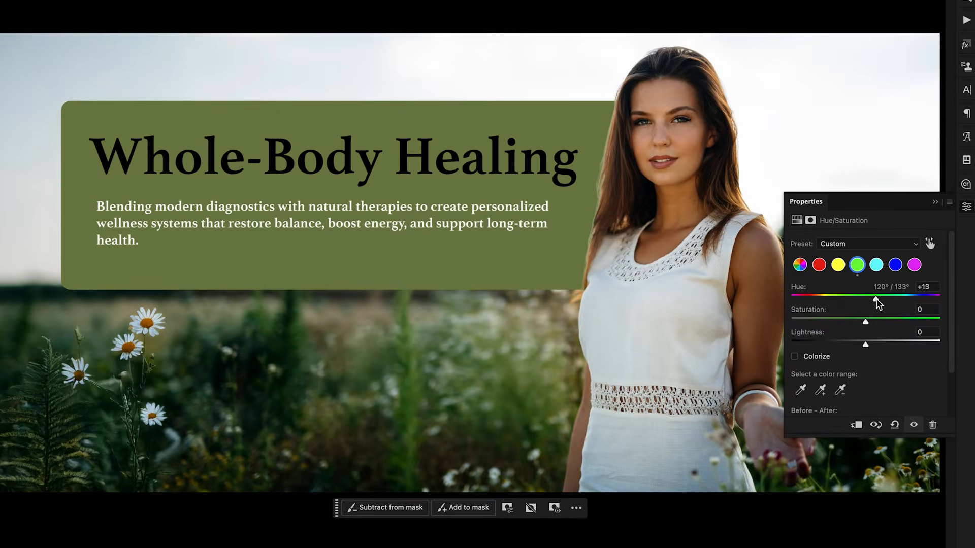
pyautogui.moveTo(292, 218)
pyautogui.mouseDown()
pyautogui.moveTo(249, 219)
pyautogui.moveTo(283, 217)
pyautogui.mouseUp()
pyautogui.moveTo(863, 299)
pyautogui.mouseDown()
pyautogui.moveTo(886, 301)
pyautogui.moveTo(852, 300)
pyautogui.moveTo(906, 321)
pyautogui.moveTo(879, 320)
pyautogui.moveTo(883, 345)
pyautogui.moveTo(809, 347)
pyautogui.moveTo(920, 348)
pyautogui.moveTo(855, 348)
pyautogui.moveTo(888, 346)
pyautogui.moveTo(886, 322)
pyautogui.moveTo(879, 306)
pyautogui.moveTo(826, 301)
pyautogui.moveTo(845, 302)
pyautogui.mouseUp()
# - Compare the banner with and without the Hue/Saturation adjustment, leaving the adjustment visible
pyautogui.click(733, 364)
pyautogui.click(697, 363)
pyautogui.click(697, 363)
pyautogui.click(697, 363)
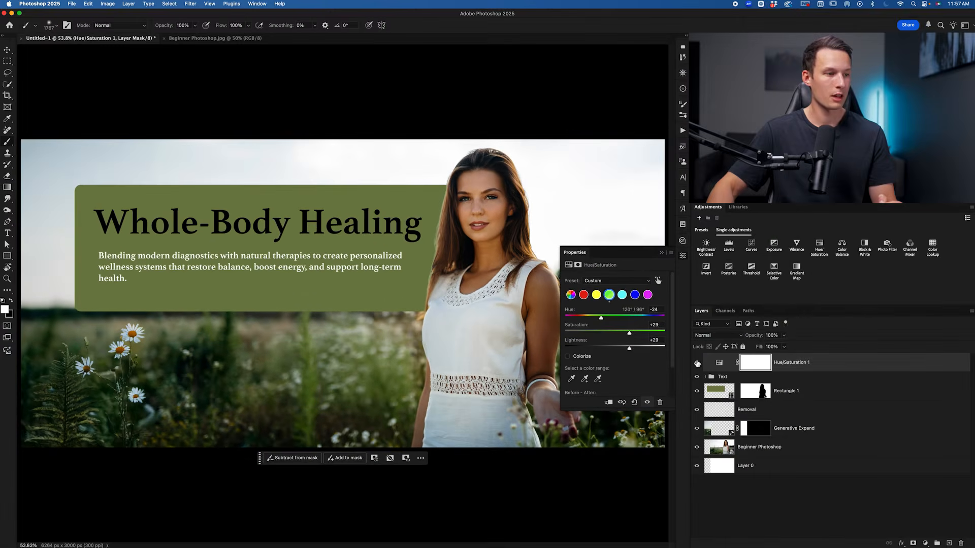
pyautogui.click(697, 363)
pyautogui.click(696, 363)
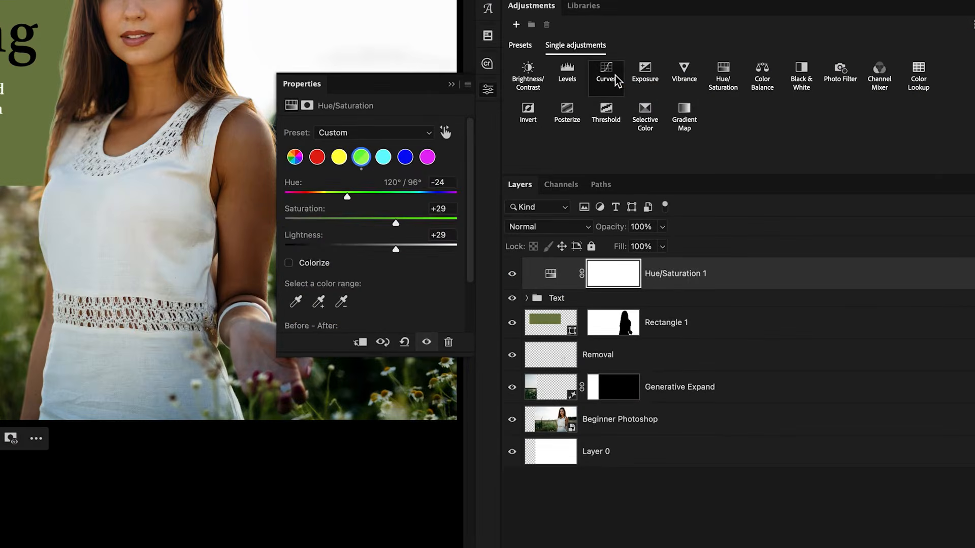
# - Add a Curves adjustment with an S-curve through input 182/output 224 and input 74/output 36, placing it directly below Rectangle 1
pyautogui.click(616, 80)
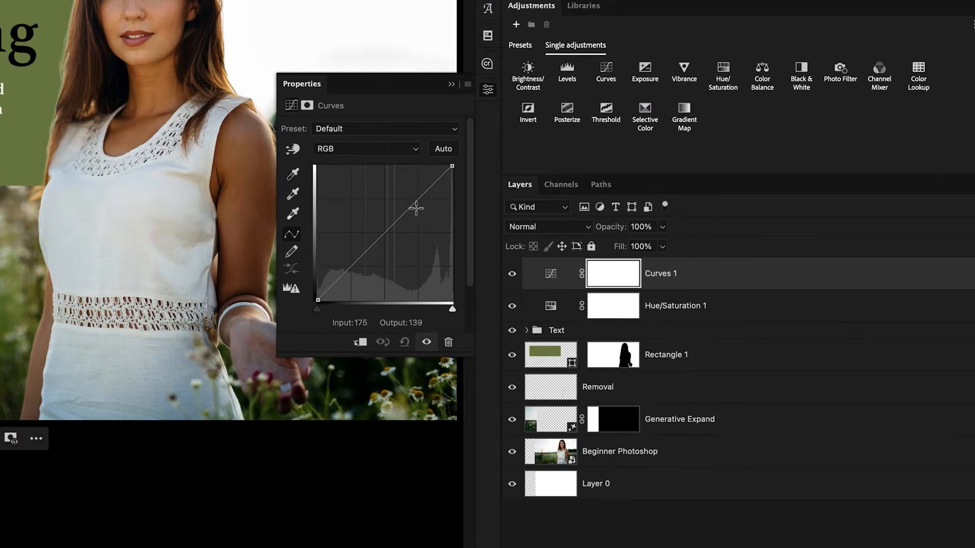
pyautogui.moveTo(413, 202); pyautogui.dragTo(413, 181)
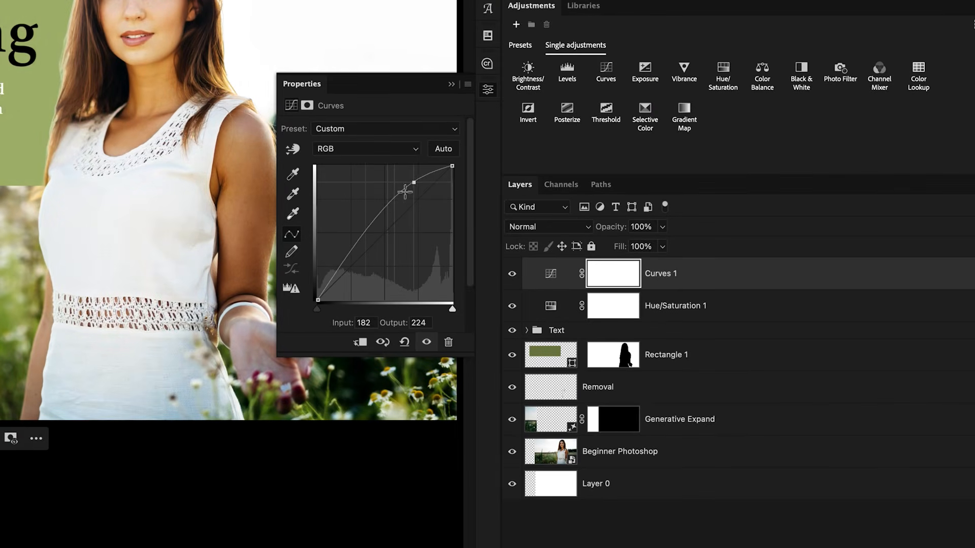
pyautogui.moveTo(357, 245); pyautogui.dragTo(355, 263)
pyautogui.moveTo(853, 366); pyautogui.dragTo(854, 374)
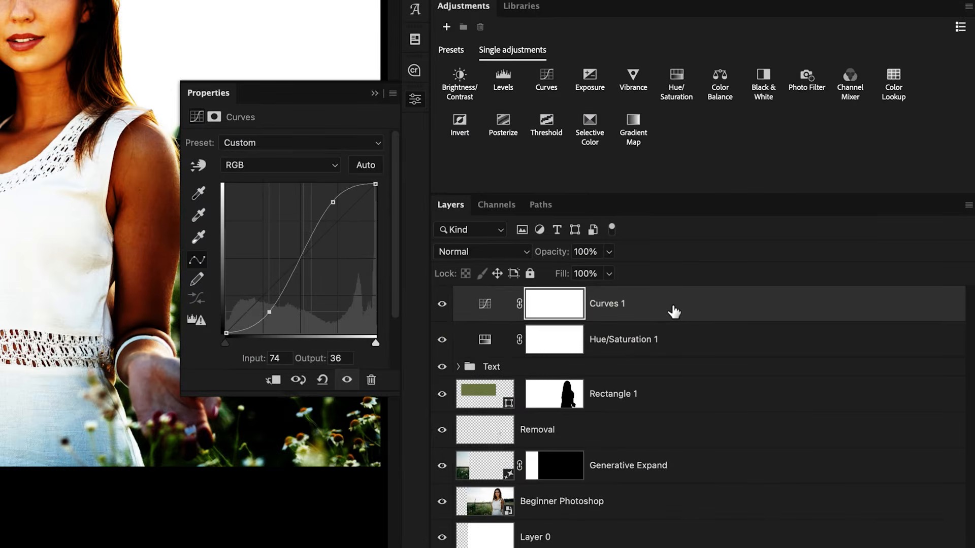
pyautogui.moveTo(674, 312); pyautogui.dragTo(660, 409)
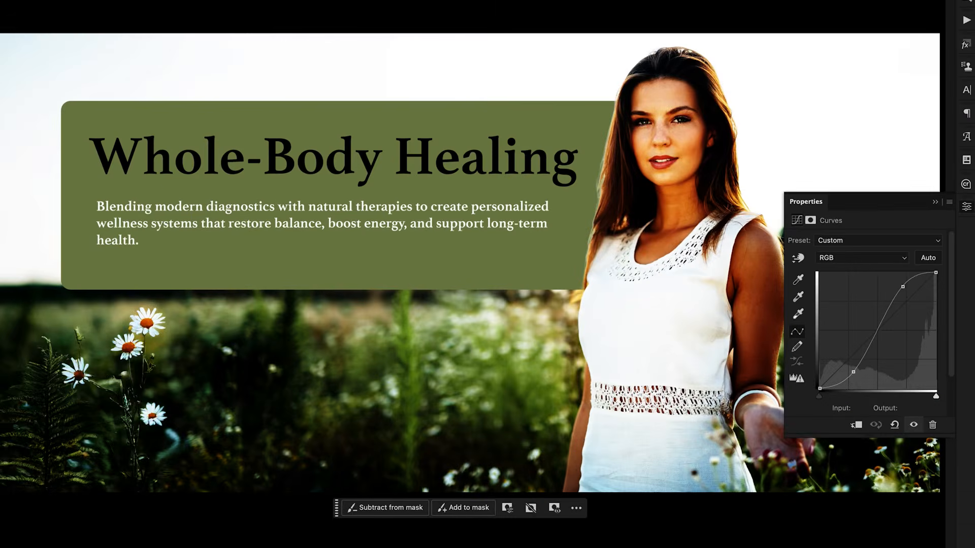
# - Compare the banner with and without the Curves adjustment below Rectangle 1
pyautogui.press('super+comma')
pyautogui.press('super+comma')
pyautogui.press('super+comma')
pyautogui.press('super+comma')
pyautogui.press('super+comma')
pyautogui.press('super+comma')
pyautogui.press('super+comma')
pyautogui.press('super+comma')
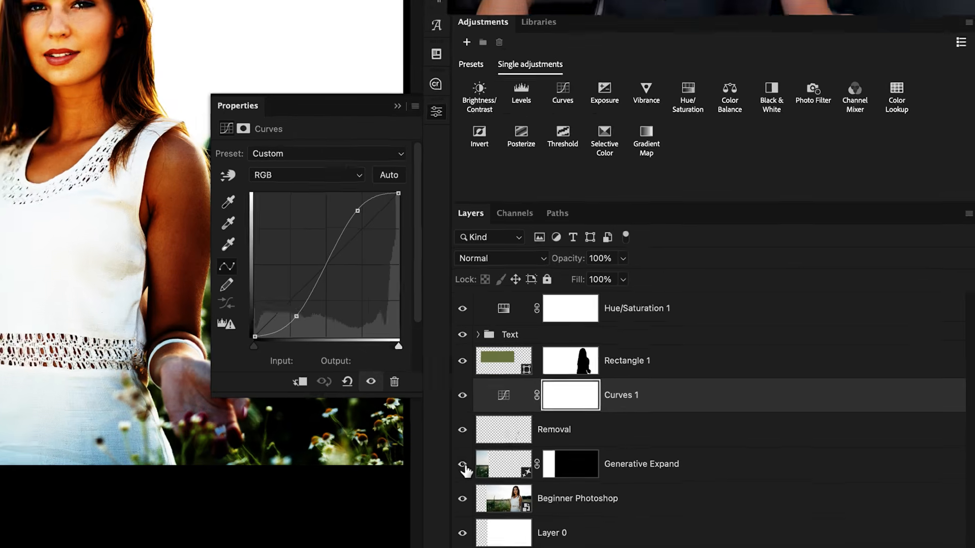
# - Toggle the Generative Expand layer's visibility to examine which part of the banner it covers
pyautogui.click(462, 464)
pyautogui.click(462, 464)
pyautogui.click(462, 464)
pyautogui.click(462, 463)
# - Move the Curves 1 layer directly above Generative Expand and clip it to that layer
pyautogui.moveTo(800, 410); pyautogui.dragTo(797, 412)
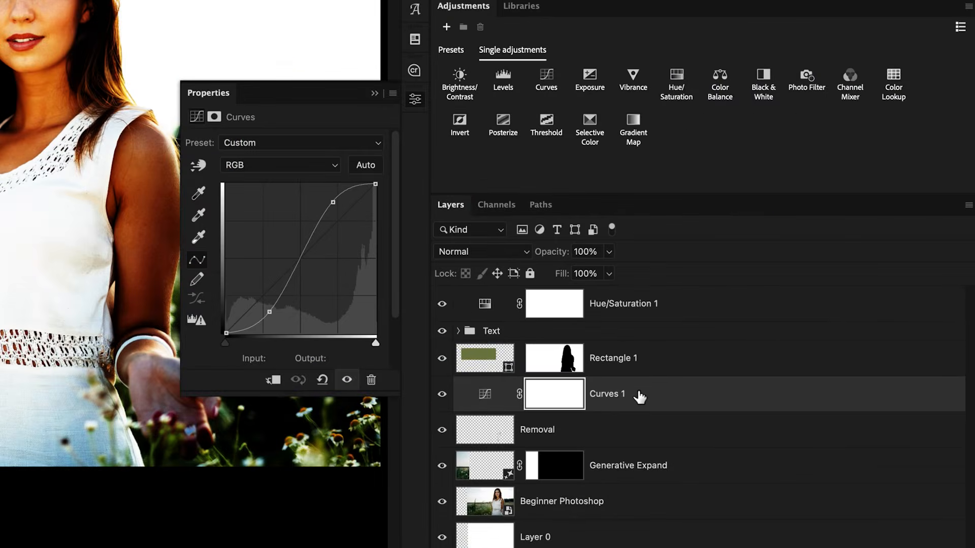
pyautogui.moveTo(635, 400); pyautogui.dragTo(632, 441)
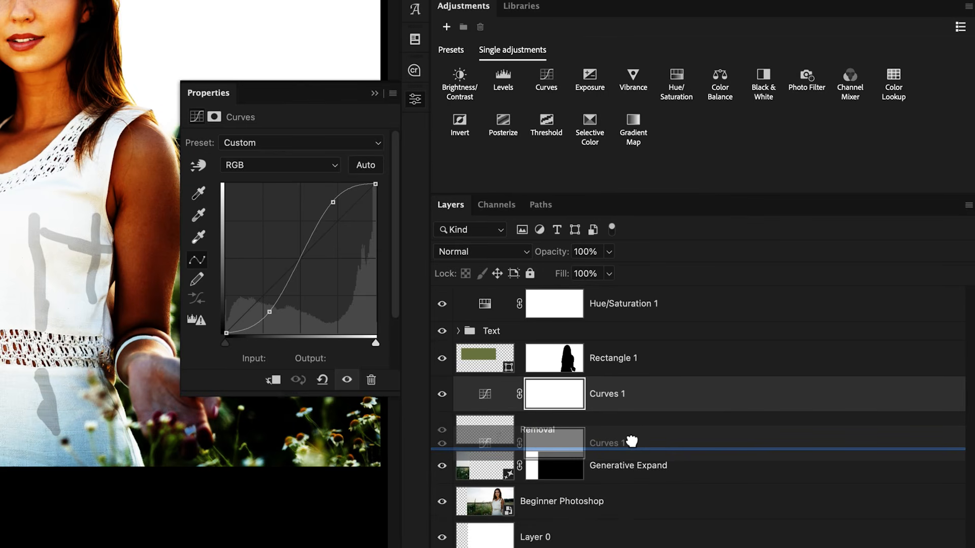
pyautogui.moveTo(631, 441); pyautogui.dragTo(632, 442)
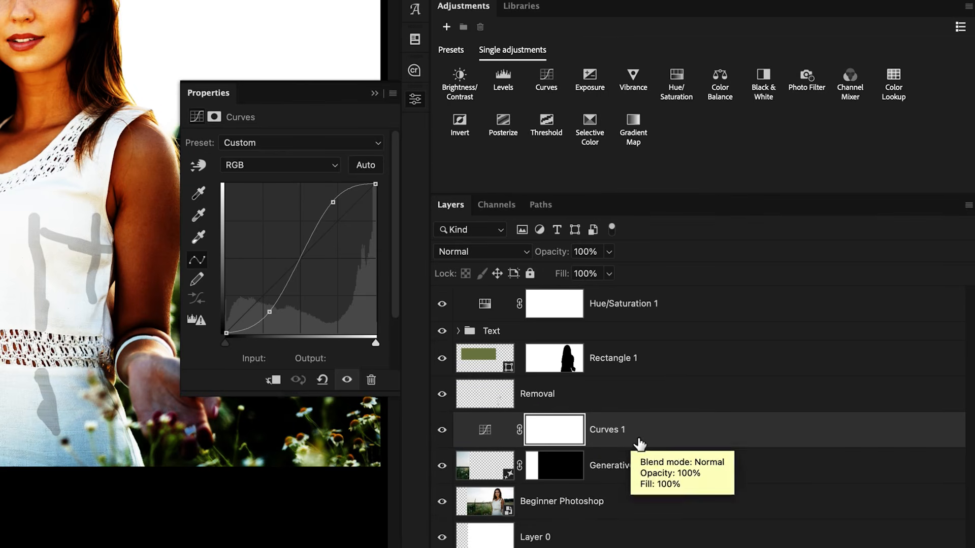
pyautogui.rightClick(644, 438)
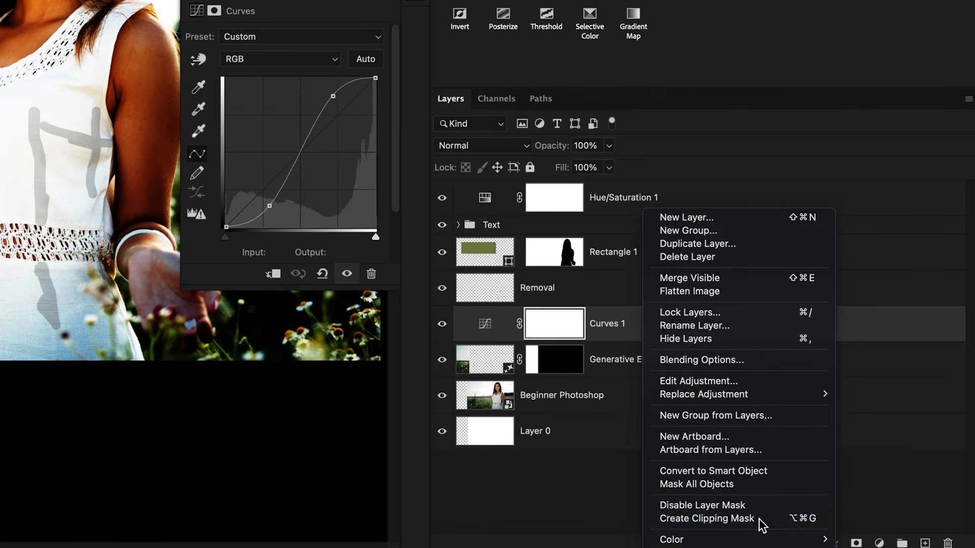
pyautogui.click(759, 519)
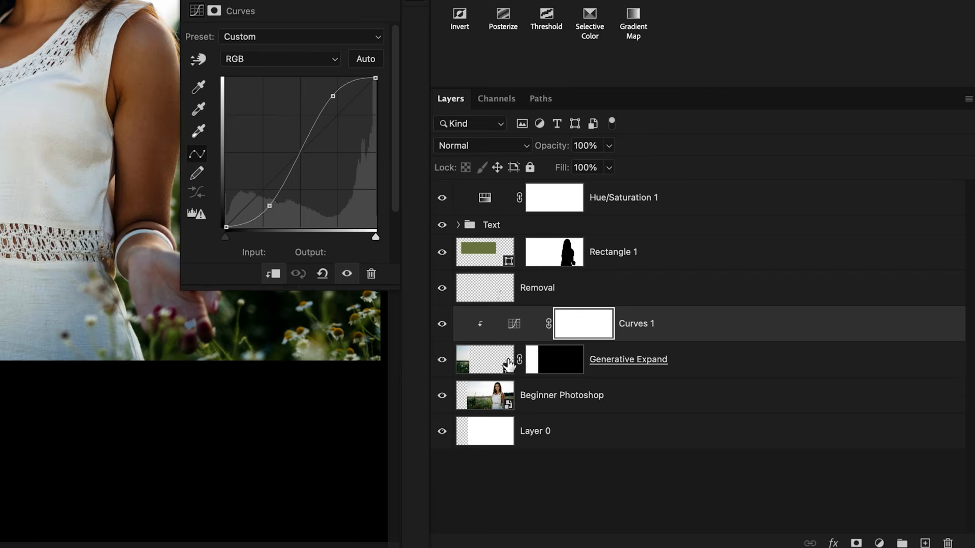
# - Compare the banner with and without the clipped Curves 1 adjustment, and delete that layer together with its mask
pyautogui.click(442, 324)
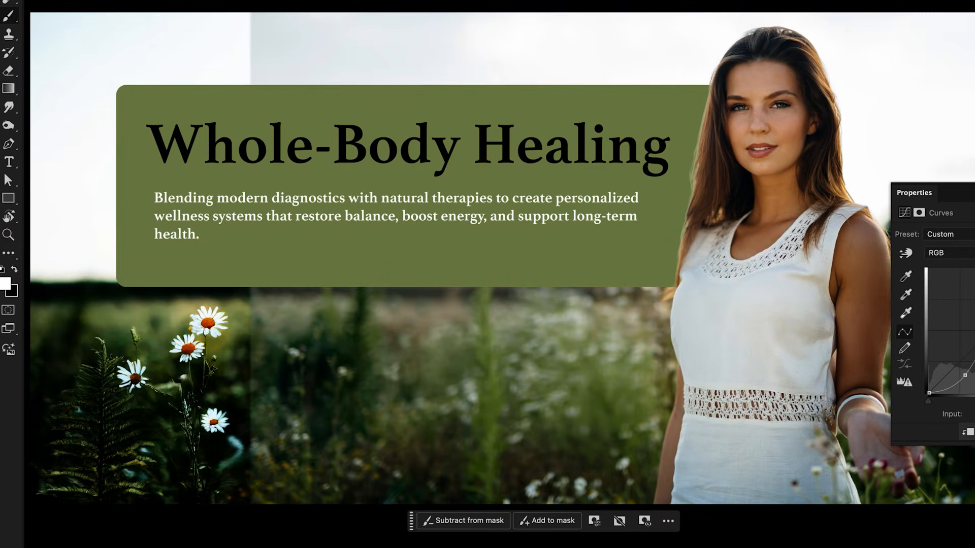
pyautogui.press('super+comma')
pyautogui.press('super+comma')
pyautogui.press('super+comma')
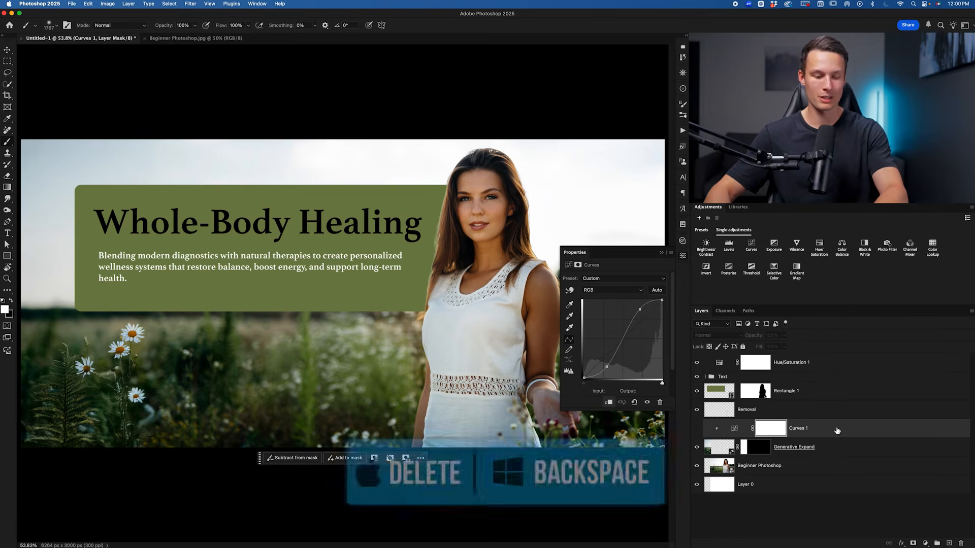
pyautogui.press('BackSpace')
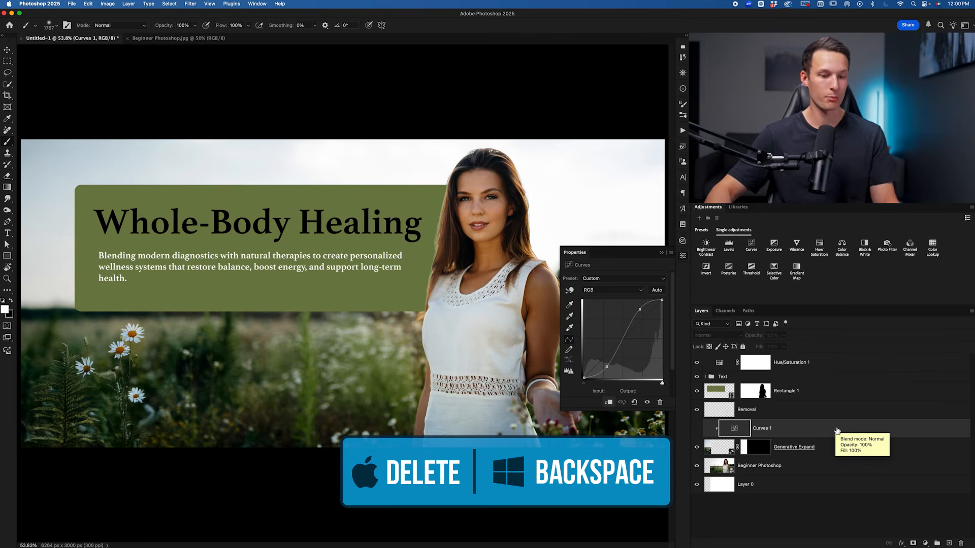
pyautogui.press('BackSpace')
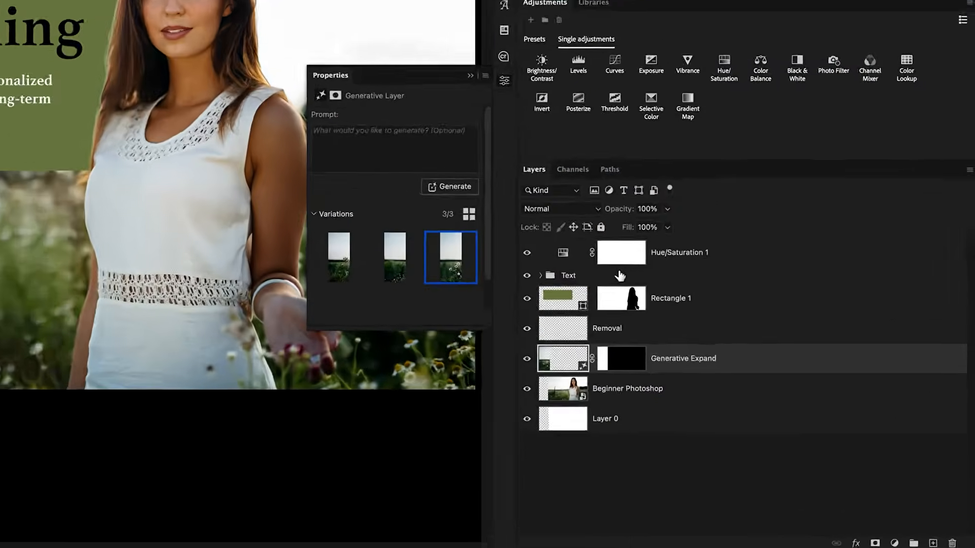
# - Add a white drop shadow to the Whole-Body Healing text layer inside the Text group
pyautogui.click(548, 280)
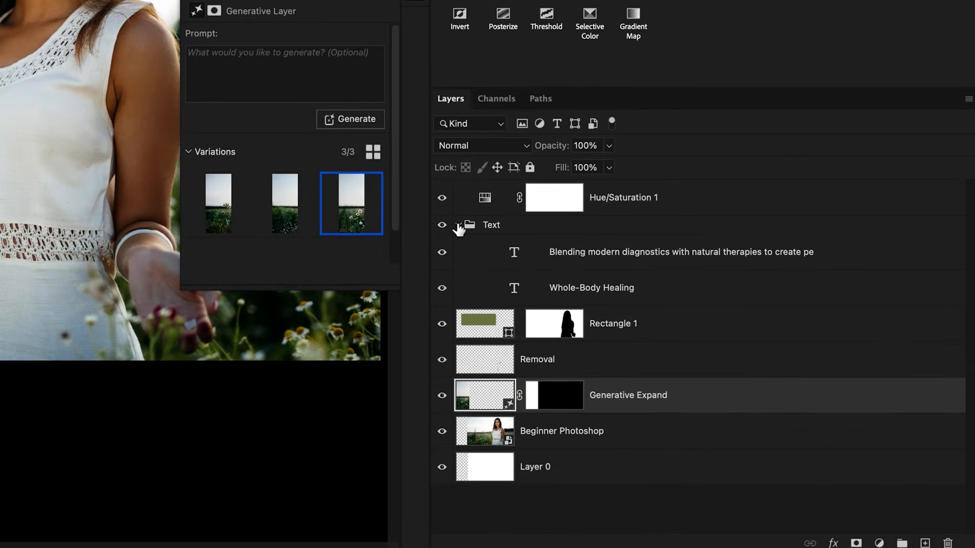
pyautogui.click(650, 294)
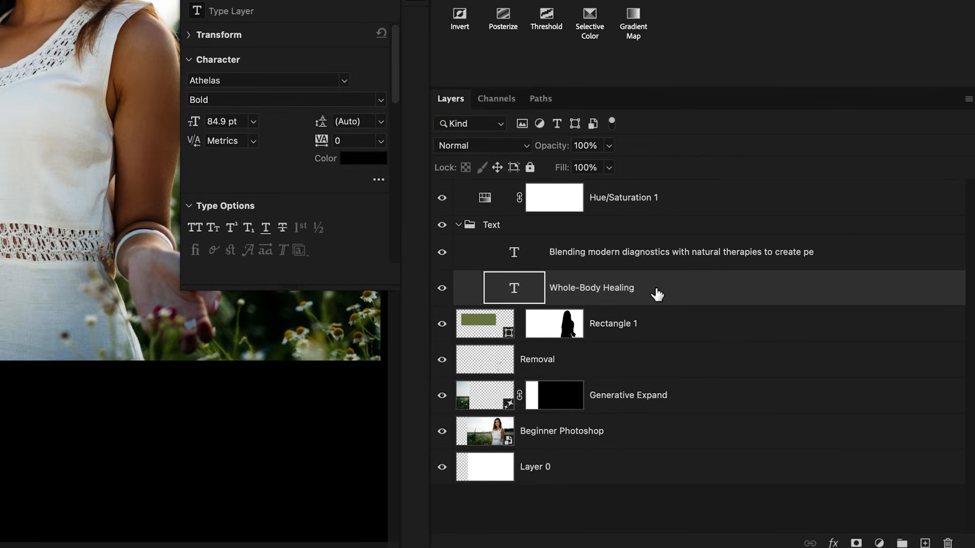
pyautogui.doubleClick(655, 288)
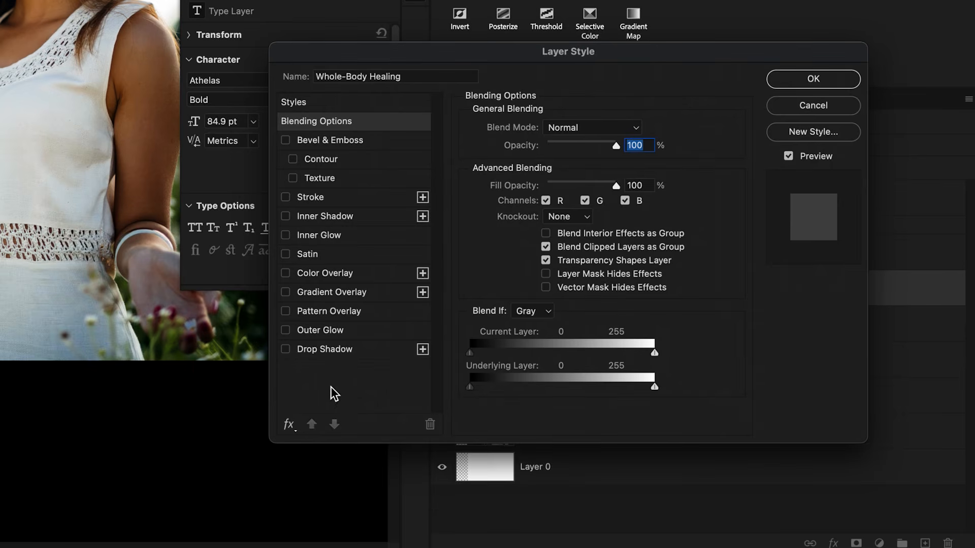
pyautogui.click(330, 349)
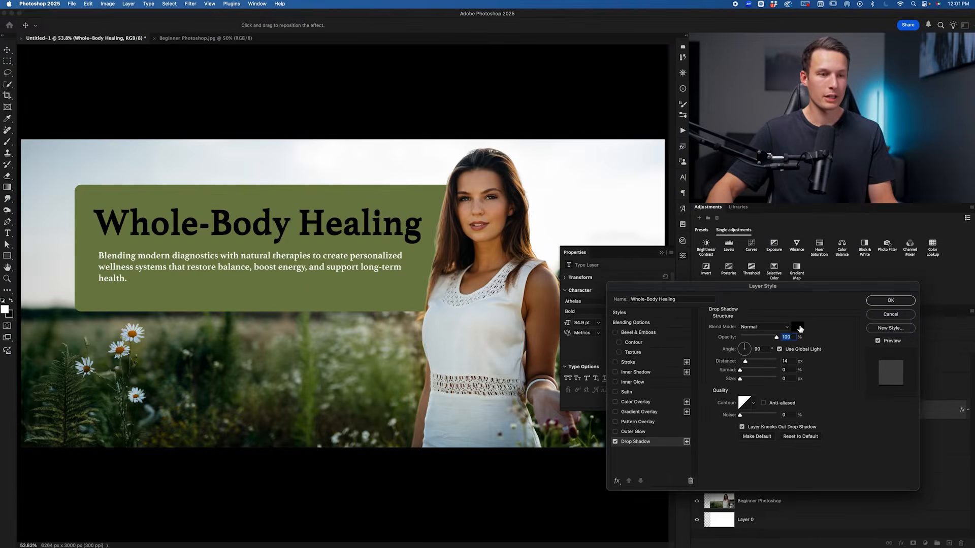
pyautogui.click(797, 327)
pyautogui.click(432, 306)
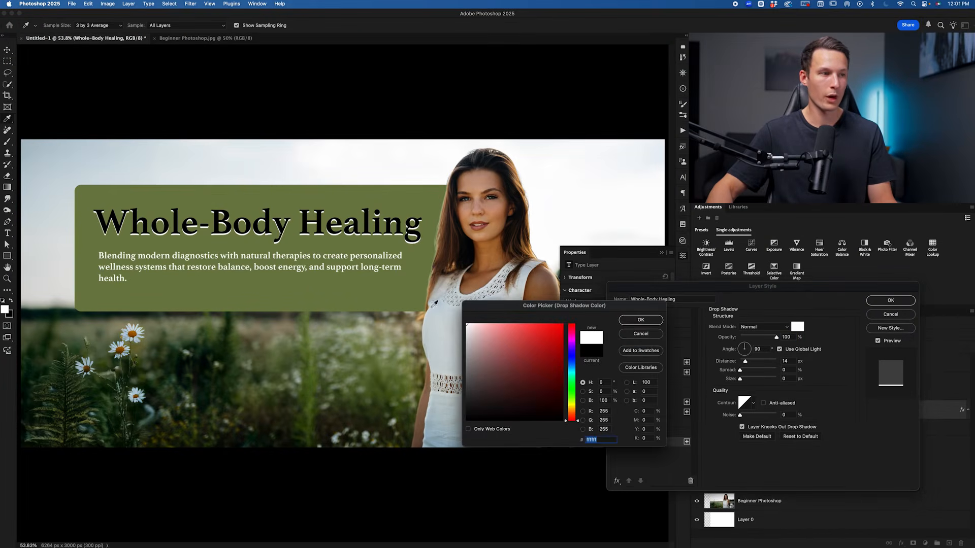
pyautogui.click(641, 321)
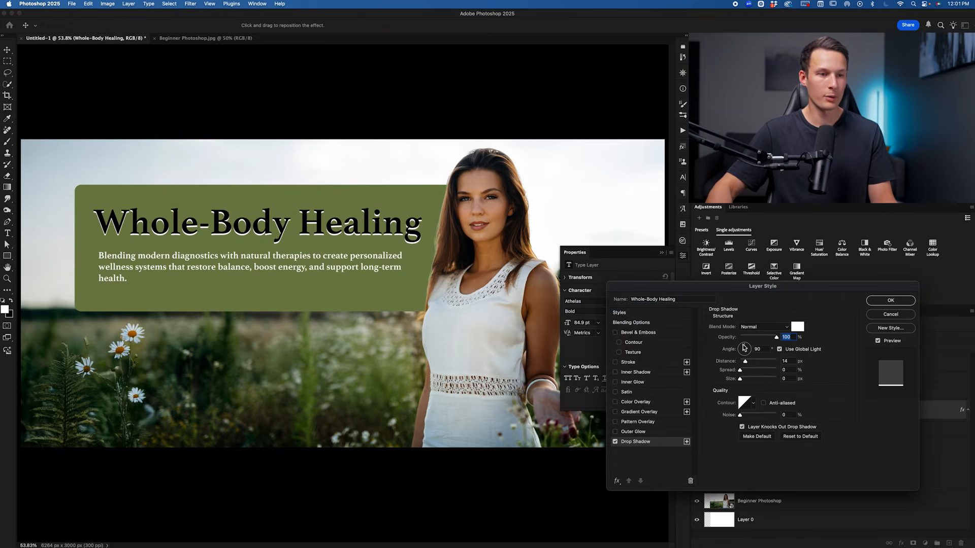
# - Set the title's drop shadow to a 48° angle, 18 px distance, 3% spread and 0 px size, and apply it
pyautogui.moveTo(746, 348); pyautogui.dragTo(746, 360)
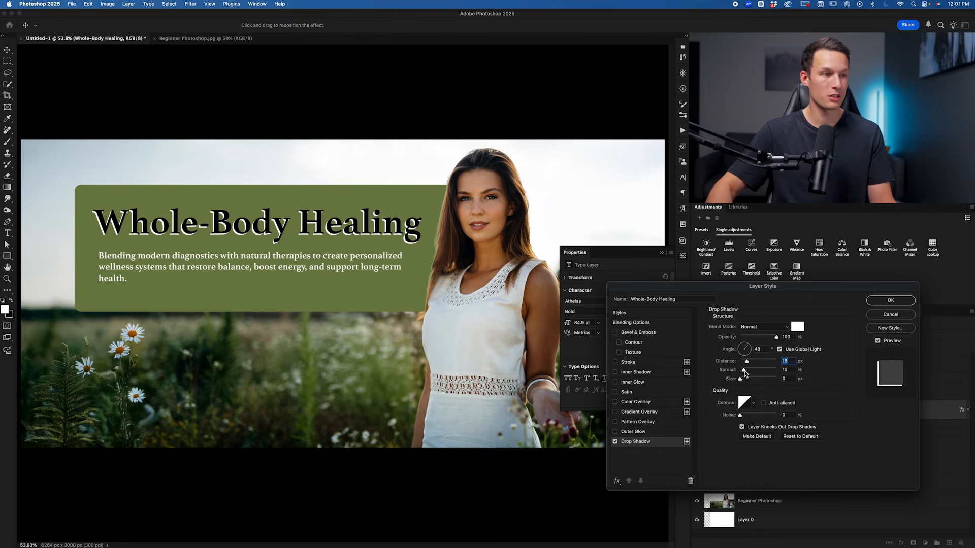
pyautogui.click(741, 378)
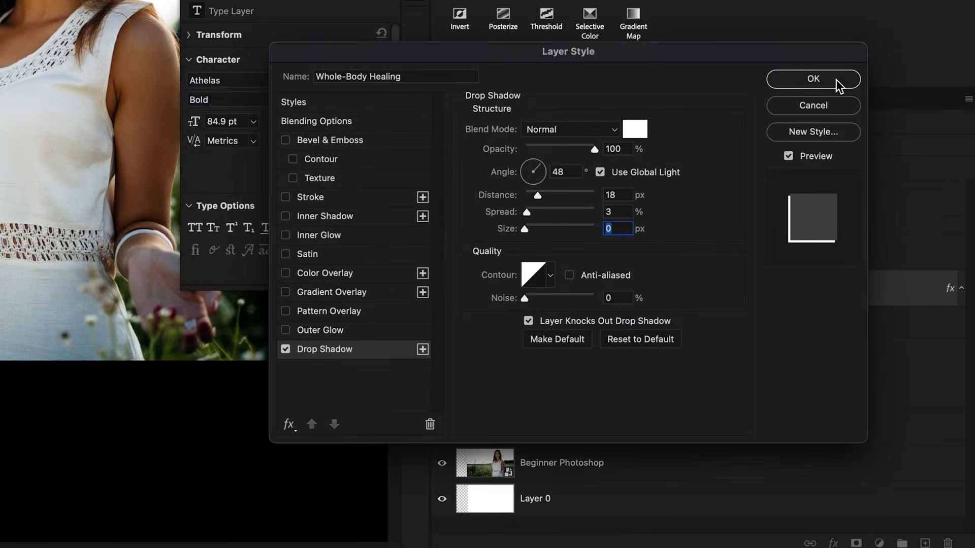
pyautogui.click(891, 300)
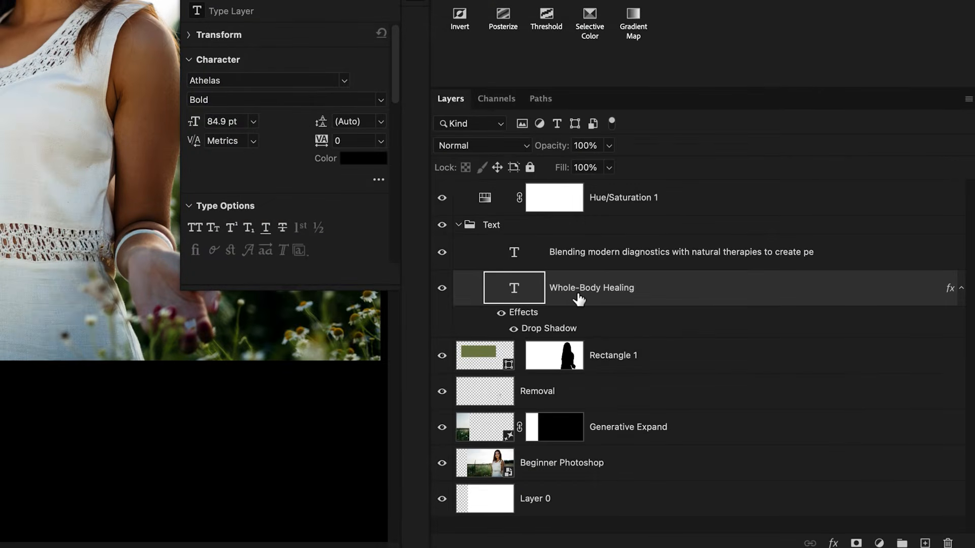
# - Reopen the title's drop shadow settings to review them and close them without changes
pyautogui.doubleClick(550, 330)
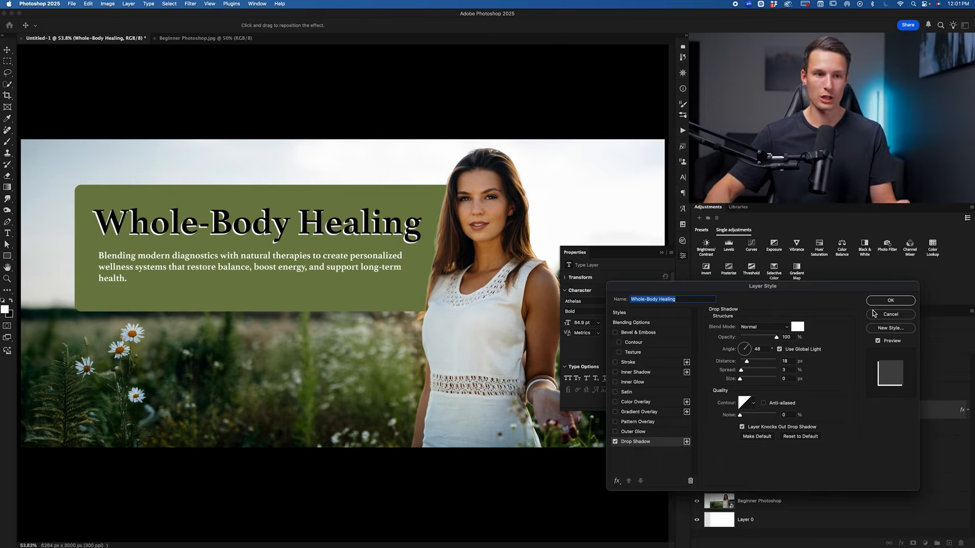
pyautogui.click(873, 313)
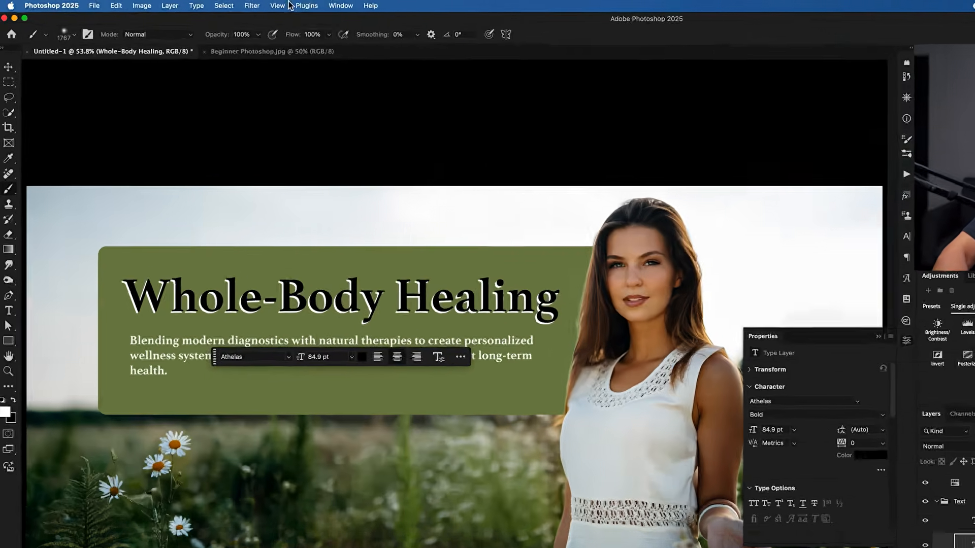
pyautogui.click(190, 3)
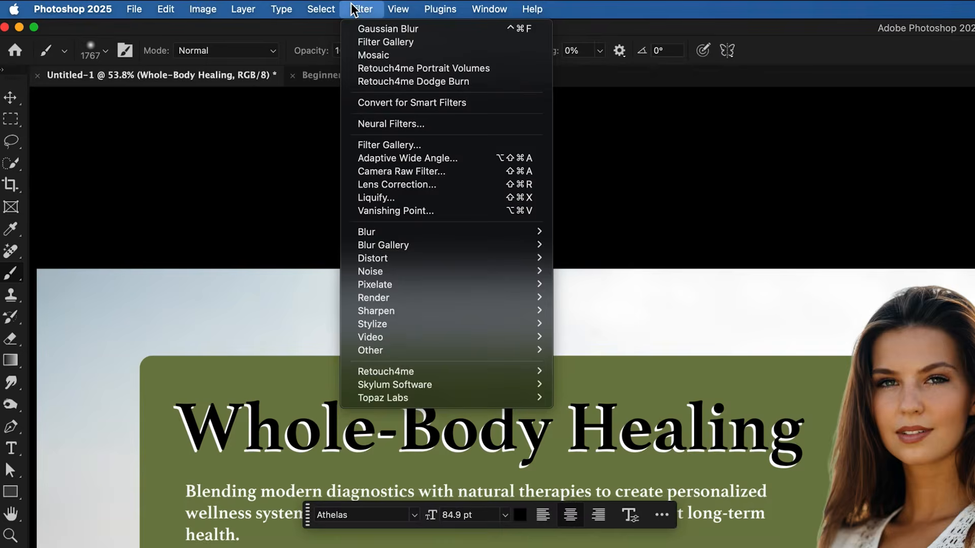
pyautogui.moveTo(417, 236)
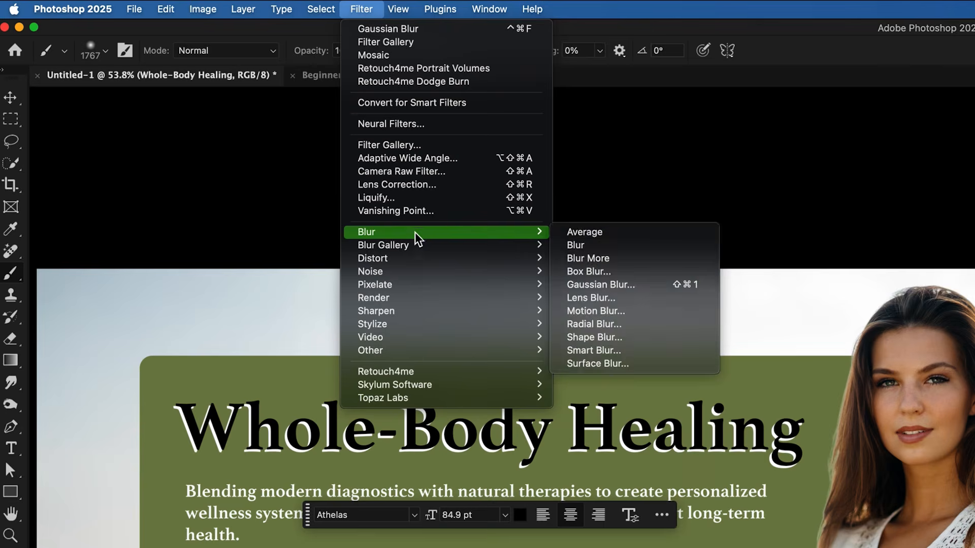
pyautogui.moveTo(414, 288)
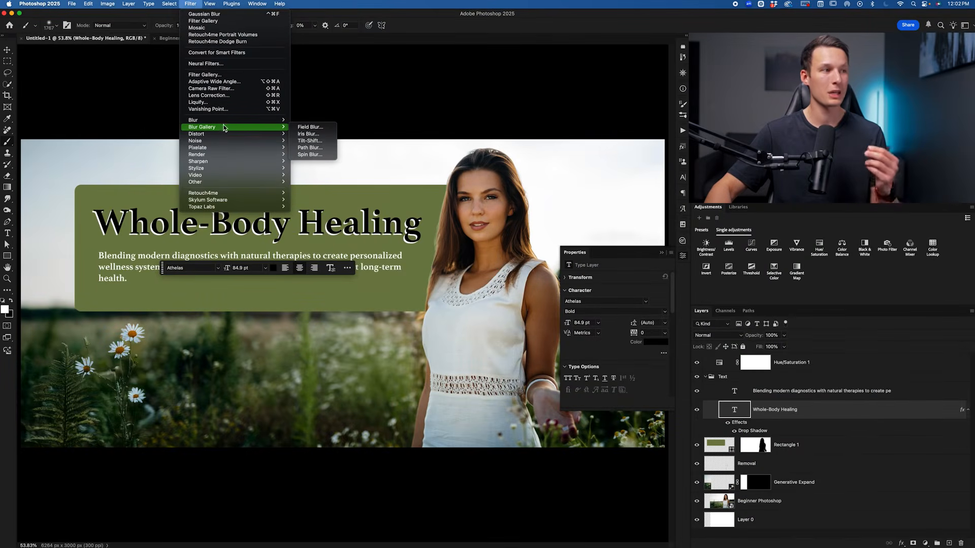
pyautogui.moveTo(221, 121)
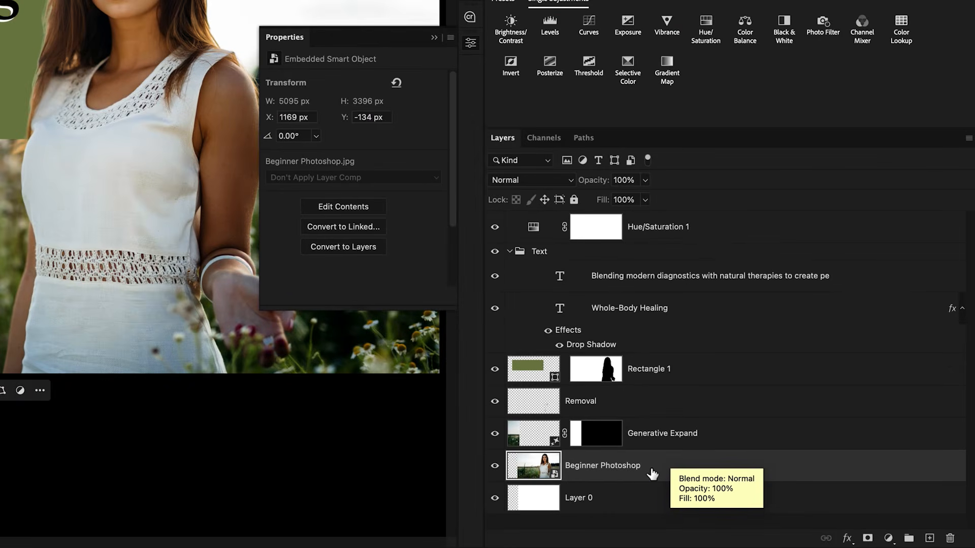
# - Convert the Beginner Photoshop, Generative Expand and Removal layers together into one smart object
pyautogui.keyDown('super'); pyautogui.click(723, 441); pyautogui.keyUp('super')
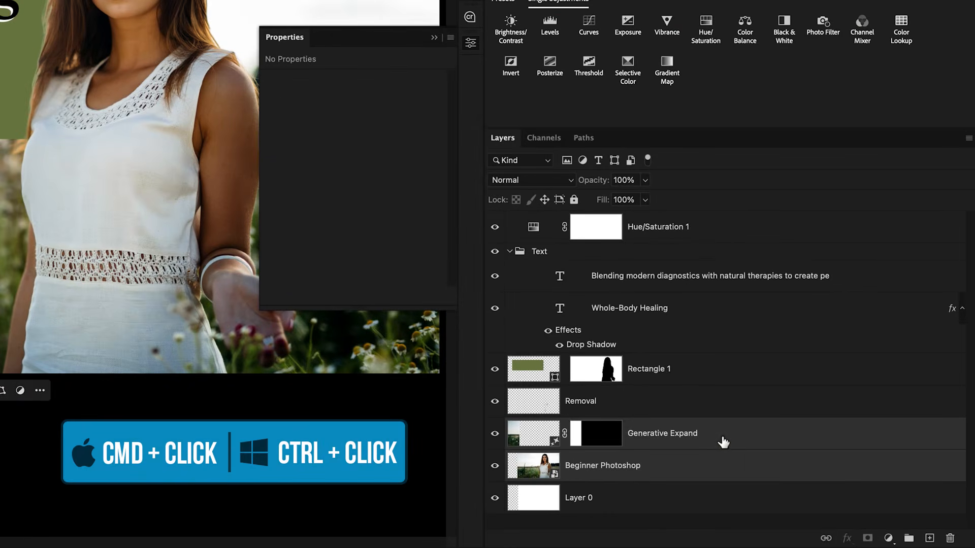
pyautogui.keyDown('super'); pyautogui.click(677, 408); pyautogui.keyUp('super')
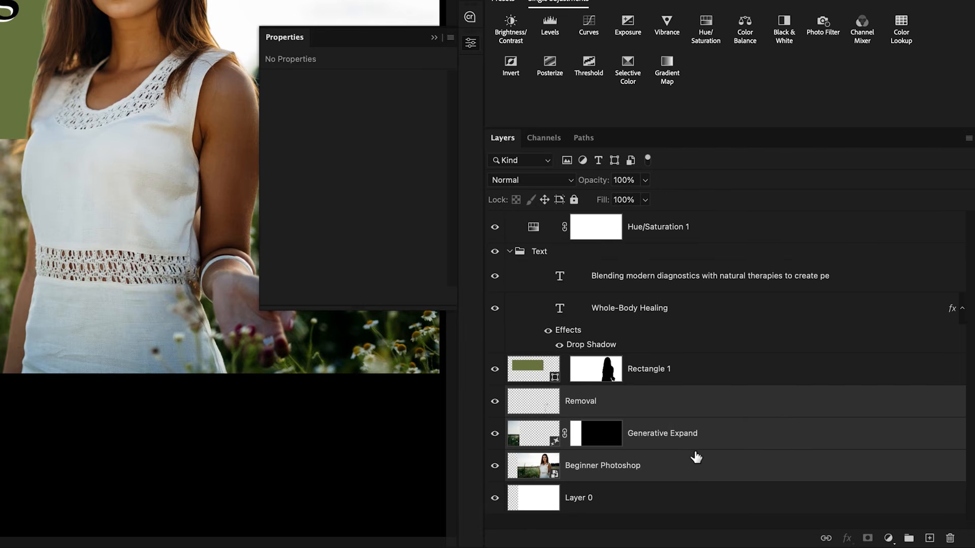
pyautogui.rightClick(667, 408)
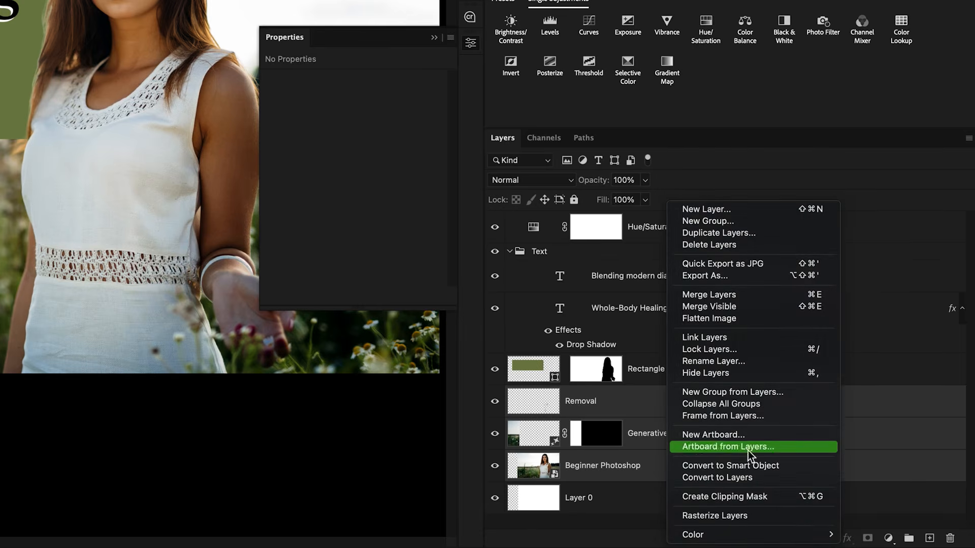
pyautogui.click(788, 465)
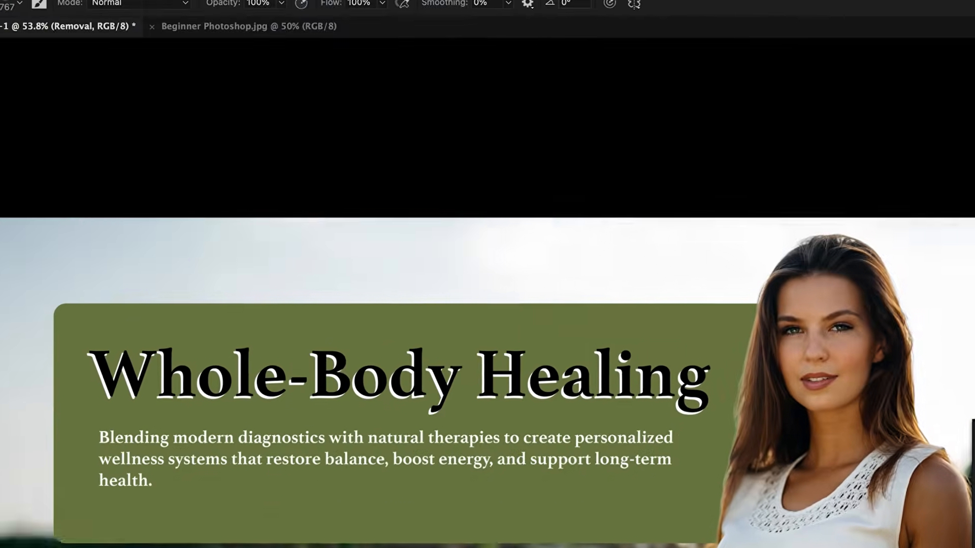
# - Apply a Gaussian Blur smart filter to the combined photo layer, reducing the blur radius slightly
pyautogui.click(360, 9)
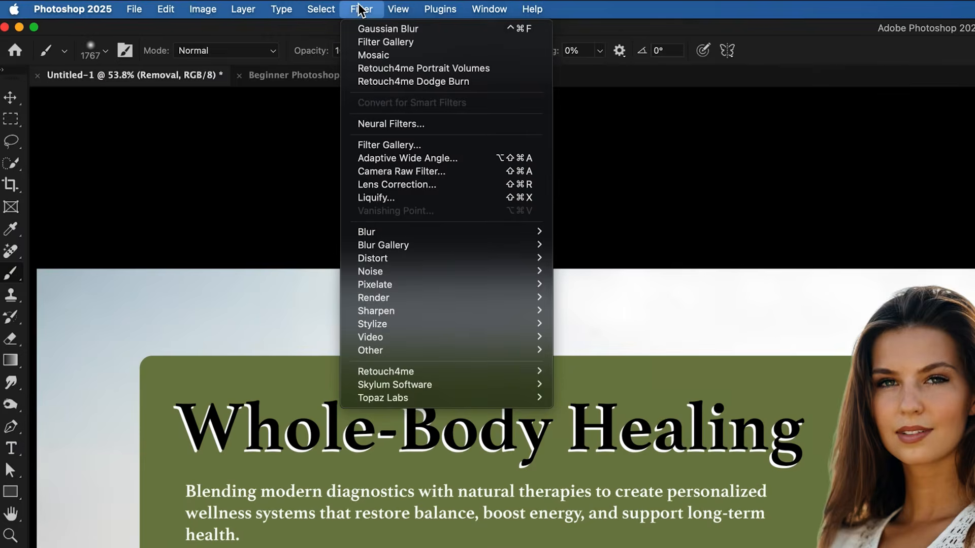
pyautogui.moveTo(358, 232)
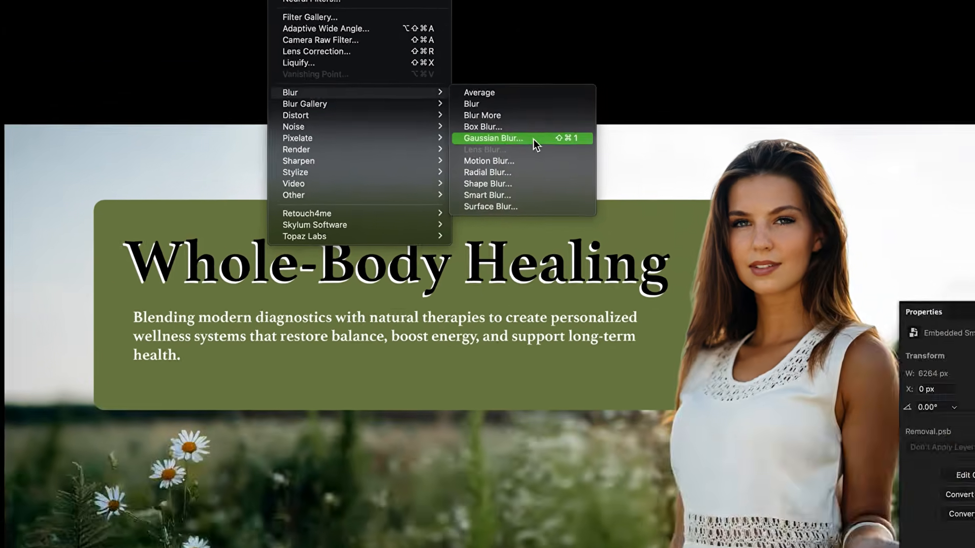
pyautogui.click(622, 285)
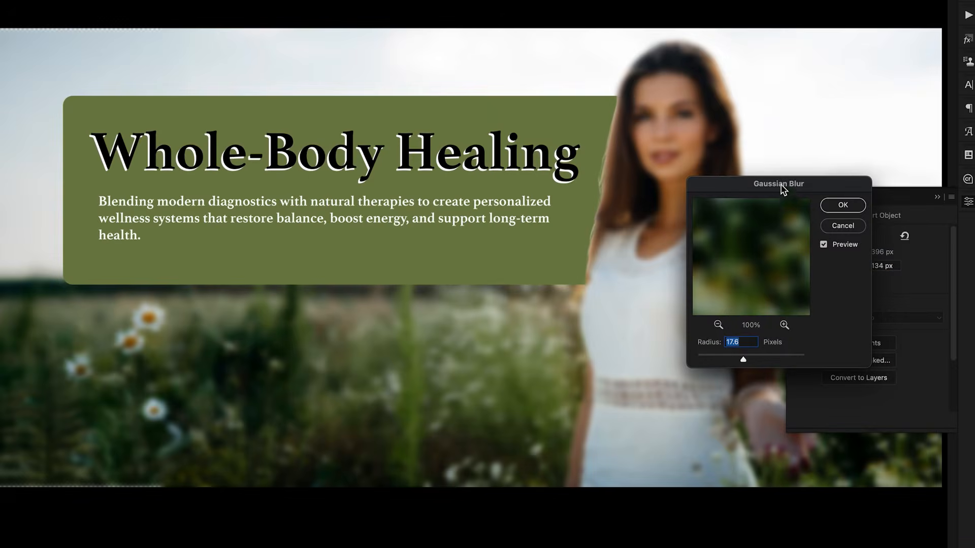
pyautogui.moveTo(743, 359)
pyautogui.mouseDown()
pyautogui.moveTo(720, 358)
pyautogui.moveTo(746, 362)
pyautogui.moveTo(736, 360)
pyautogui.mouseUp()
pyautogui.click(847, 203)
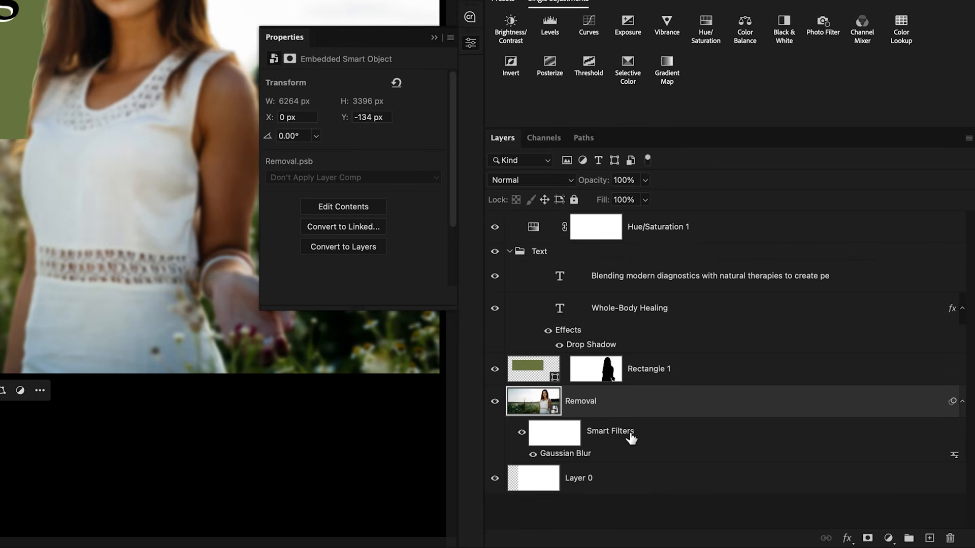
# - Select the photo's Smart Filters mask and invert it to black so the Gaussian Blur is hidden everywhere
pyautogui.click(552, 437)
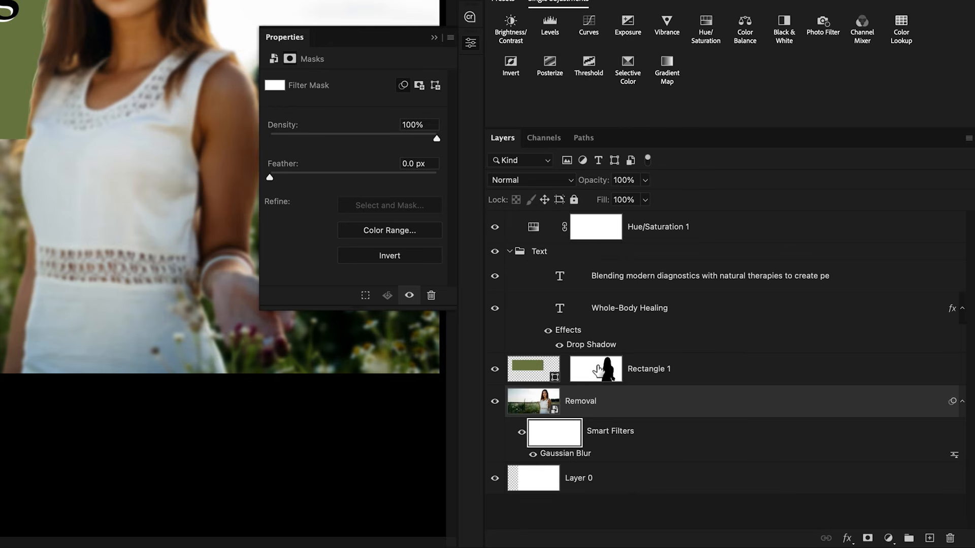
pyautogui.click(558, 454)
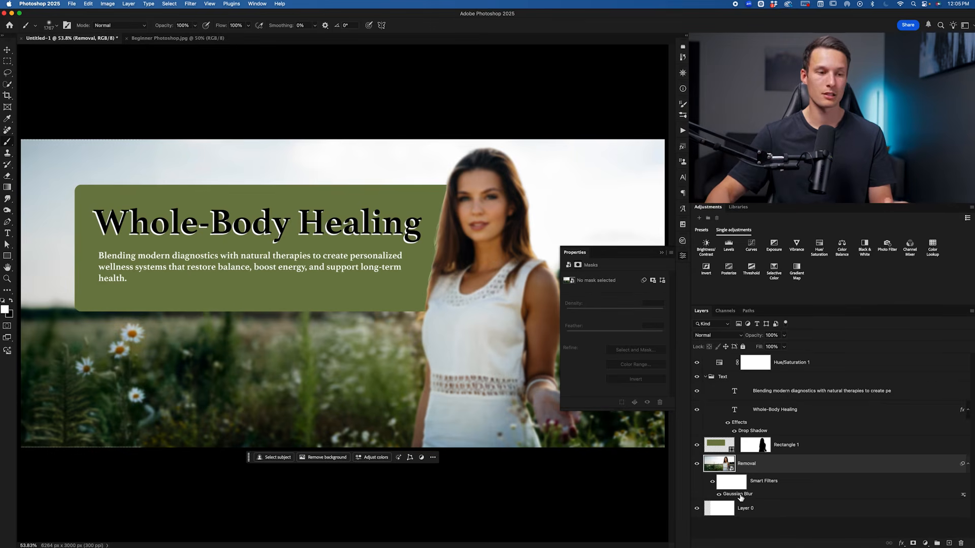
pyautogui.click(731, 484)
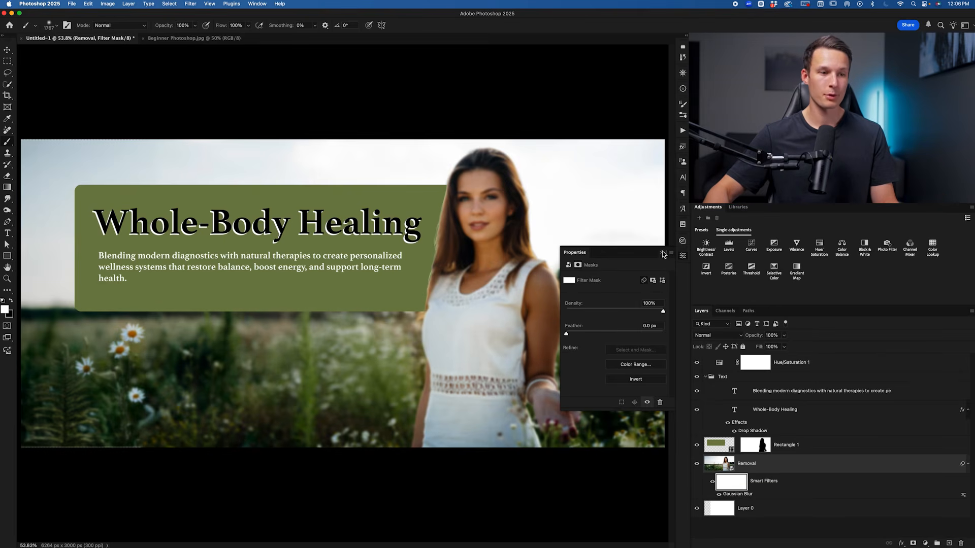
pyautogui.click(663, 253)
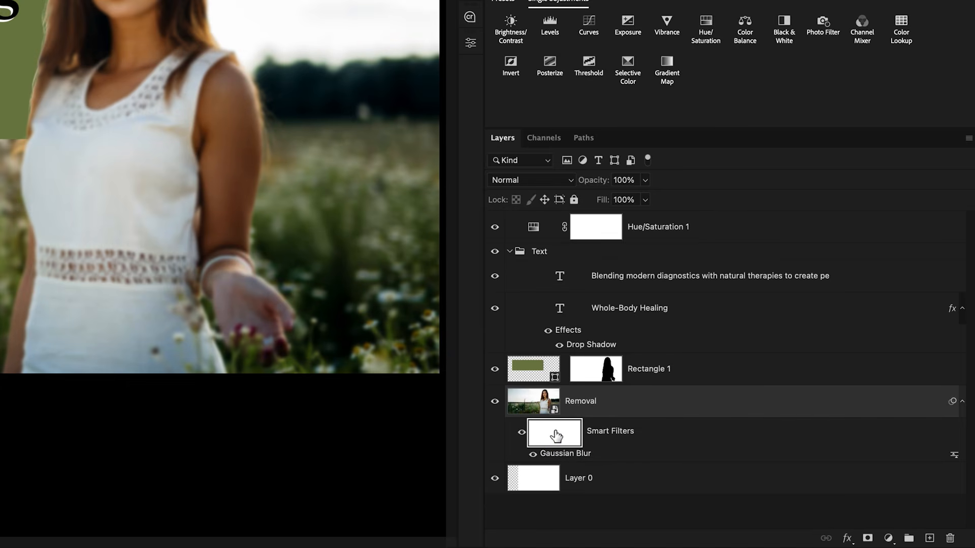
pyautogui.hotkey('ctrl', 'i')
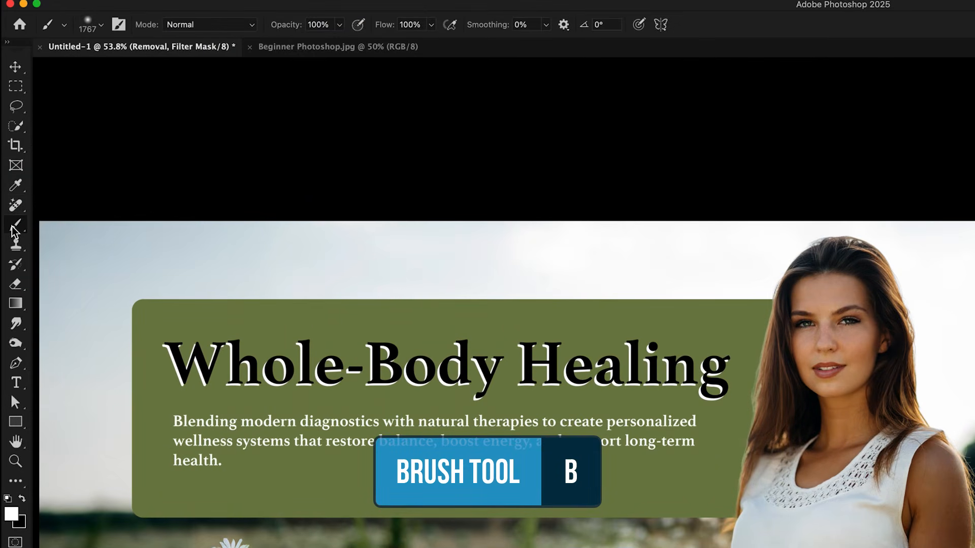
# - Paint white on the filter mask with the Soft Round brush to restore the blur along the meadow at the photo's lower edge
pyautogui.click(87, 25)
pyautogui.click(91, 203)
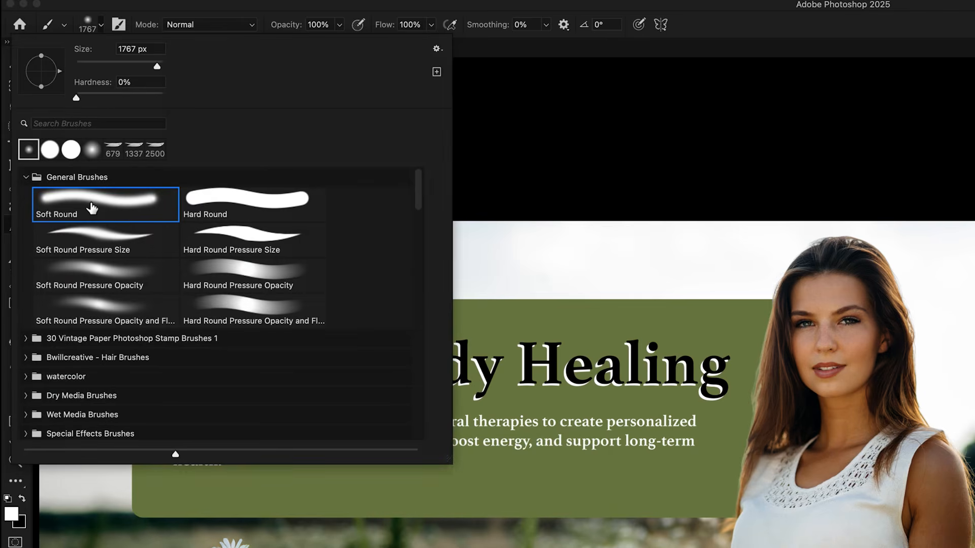
pyautogui.click(204, 16)
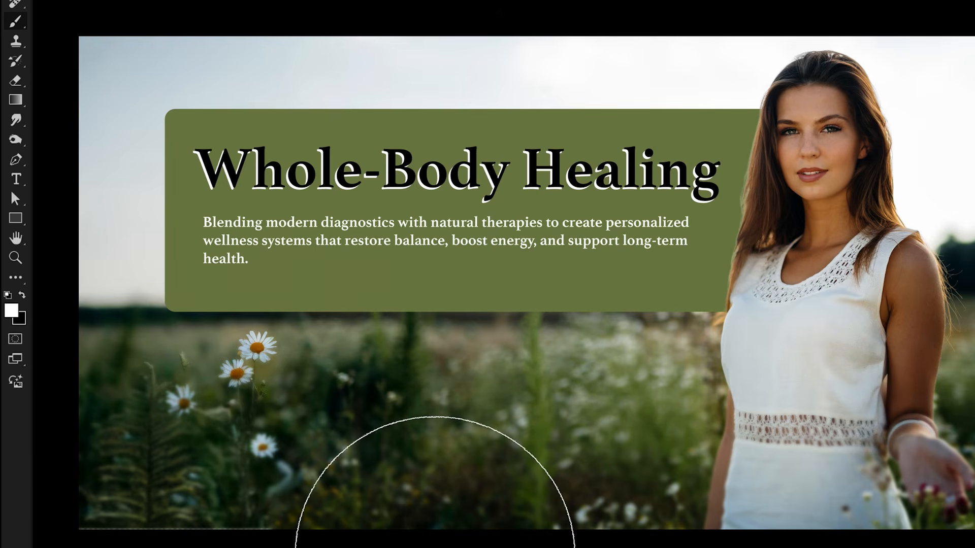
pyautogui.press('x')
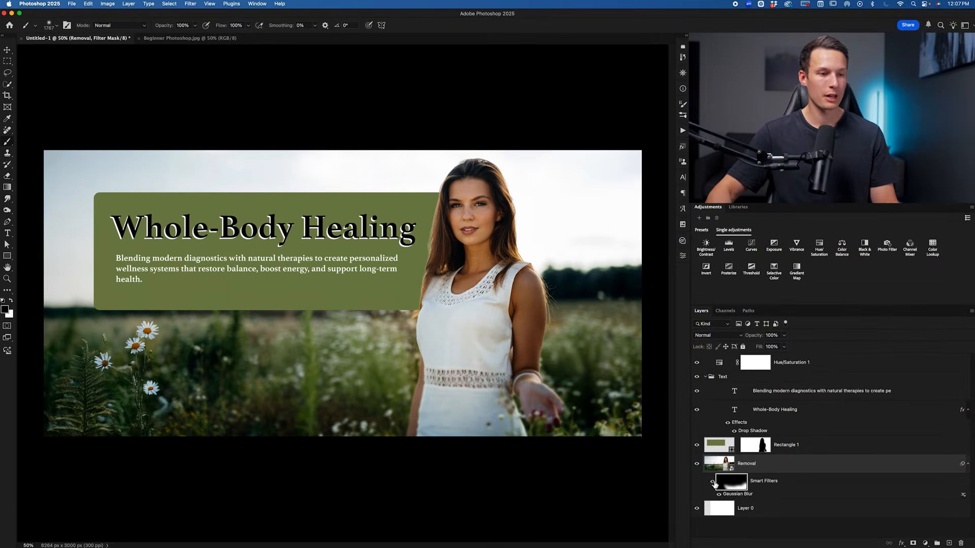
# - Compare the photo with and without its smart filters, leaving them switched on
pyautogui.click(713, 483)
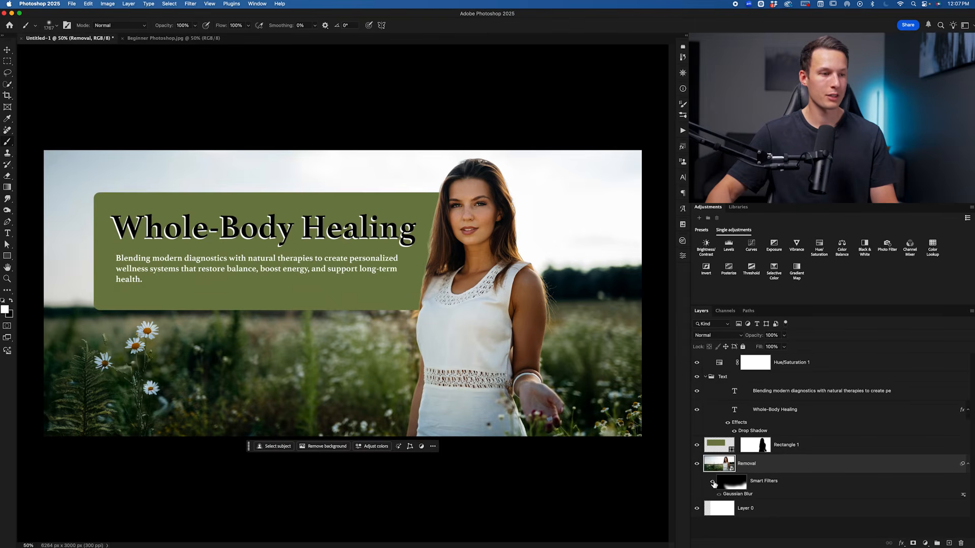
pyautogui.click(712, 482)
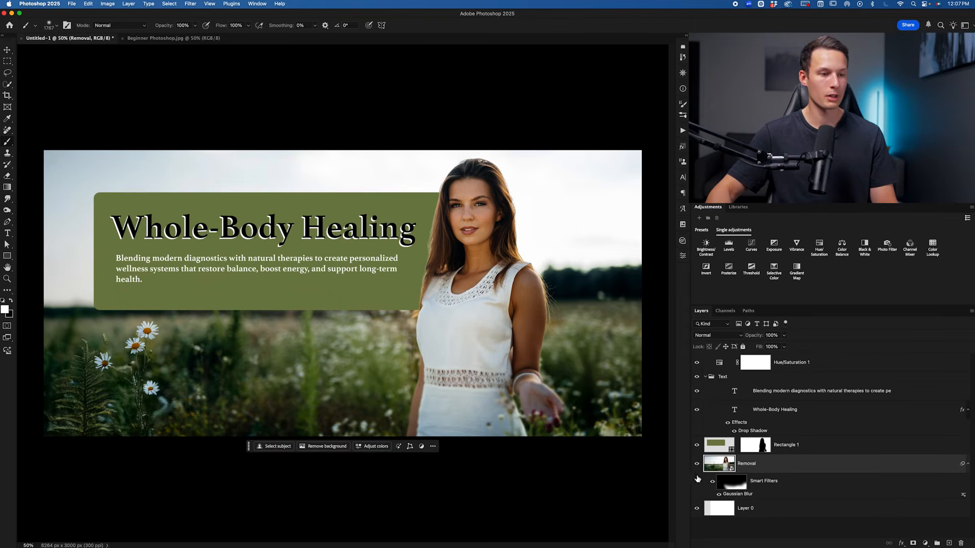
pyautogui.click(712, 482)
pyautogui.click(713, 482)
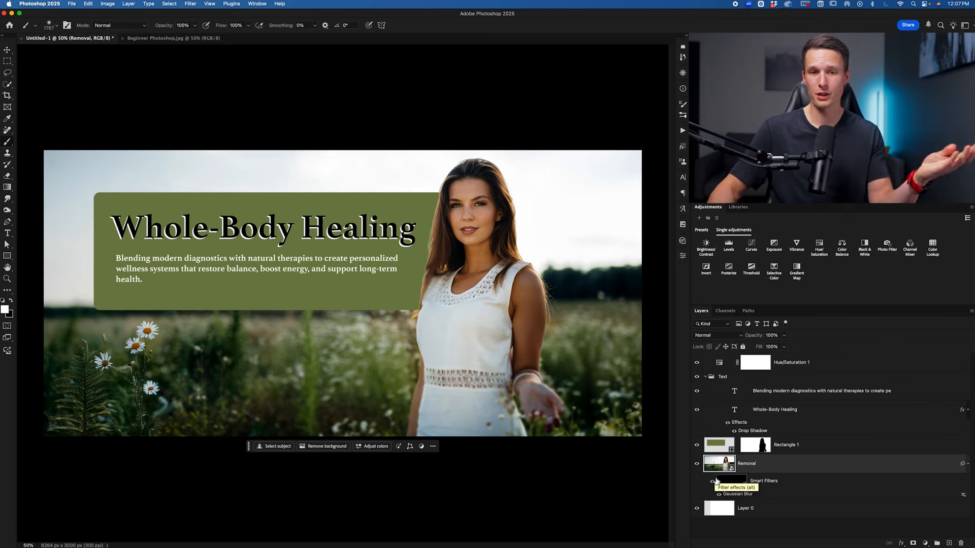
pyautogui.click(705, 378)
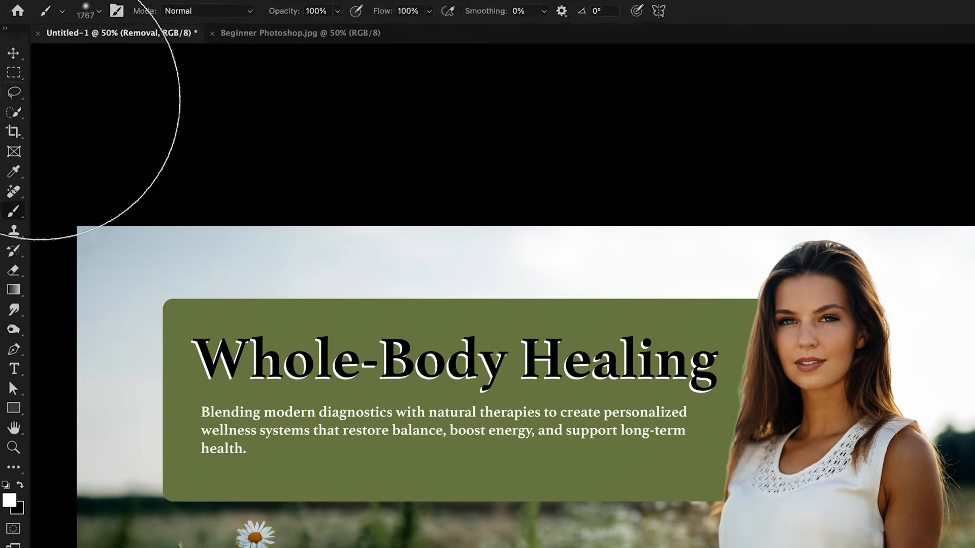
# - Draw a freehand Lasso selection around the grass between the daisies and the woman, along the photo's lower edge
pyautogui.click(12, 72)
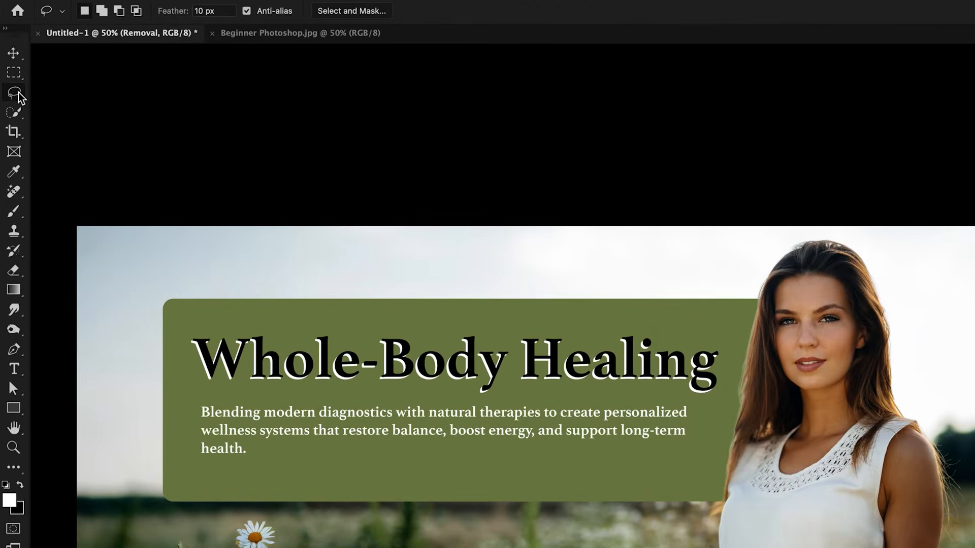
pyautogui.rightClick(17, 92)
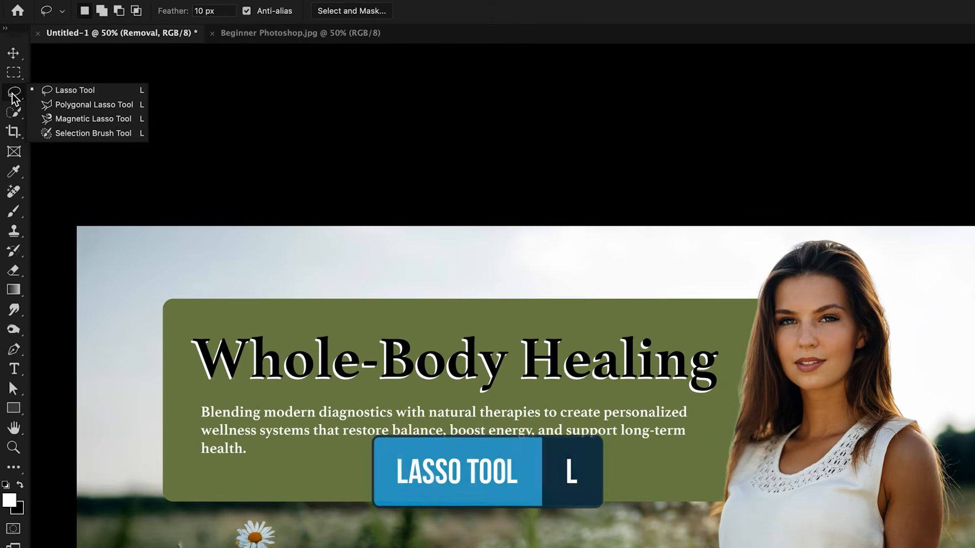
pyautogui.click(12, 94)
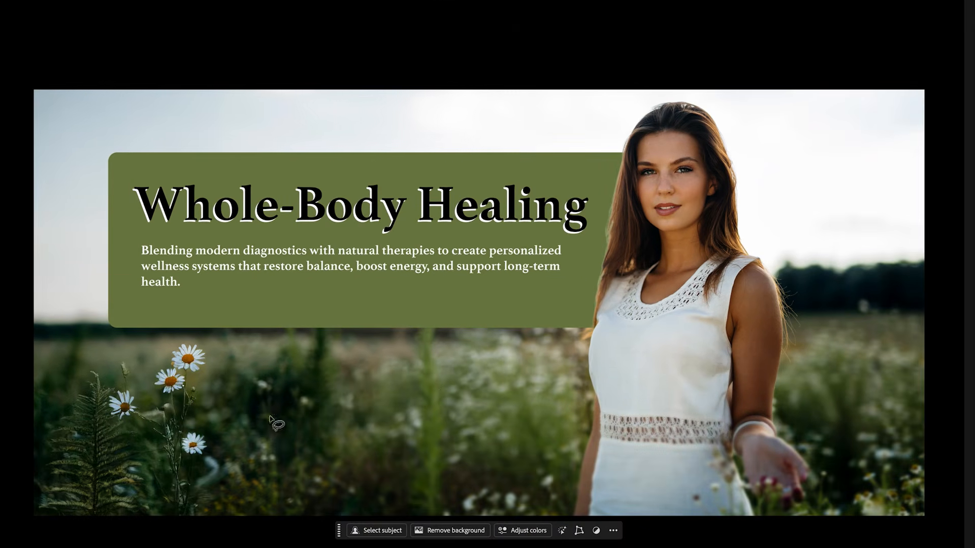
pyautogui.moveTo(526, 409)
pyautogui.mouseDown()
pyautogui.moveTo(440, 391)
pyautogui.moveTo(344, 398)
pyautogui.moveTo(277, 429)
pyautogui.moveTo(258, 459)
pyautogui.moveTo(264, 505)
pyautogui.moveTo(318, 536)
pyautogui.moveTo(385, 538)
pyautogui.moveTo(441, 521)
pyautogui.moveTo(485, 482)
pyautogui.moveTo(528, 484)
pyautogui.moveTo(553, 438)
pyautogui.mouseUp()
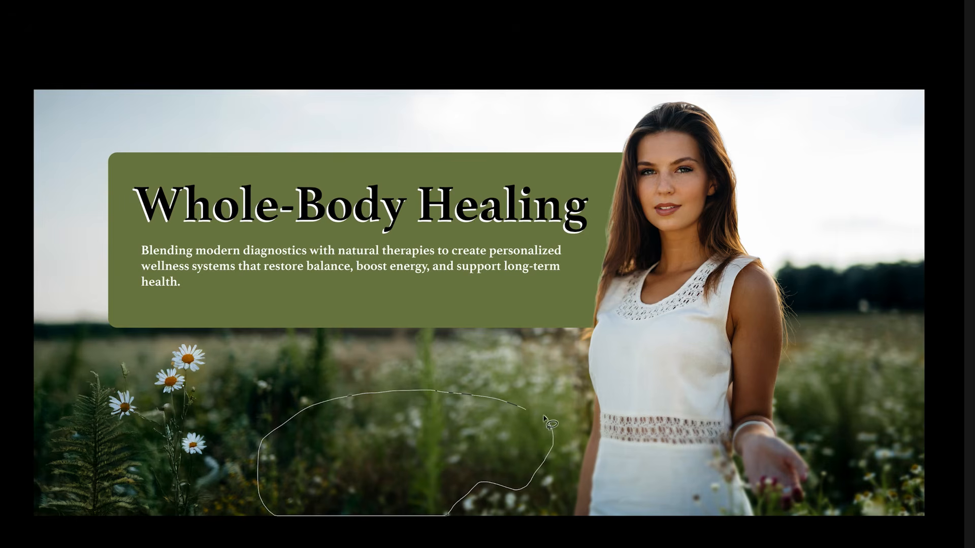
pyautogui.moveTo(519, 409); pyautogui.dragTo(524, 410)
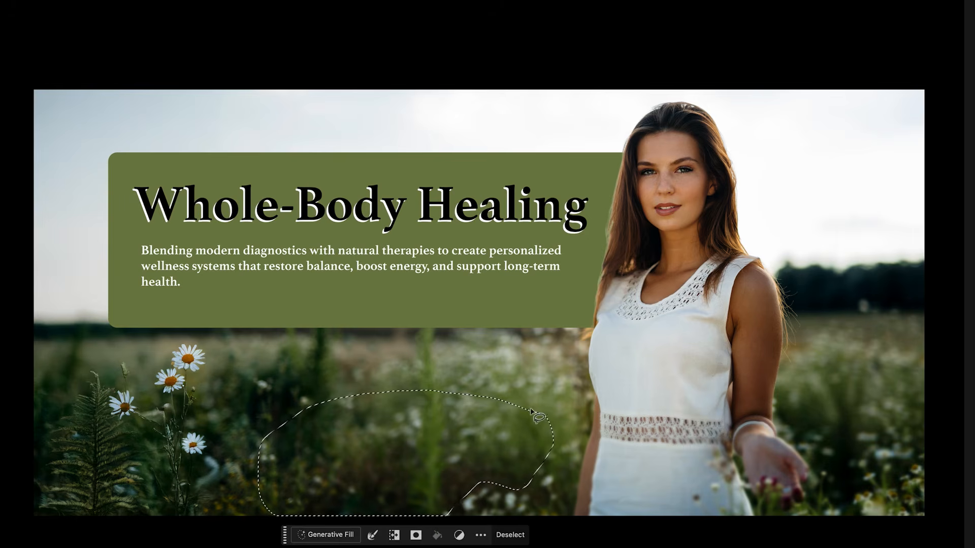
# - Fill the selected grass using Generative Fill with the prompt "Daisies", and choose the third variation
pyautogui.scroll(-2, 352, 450)
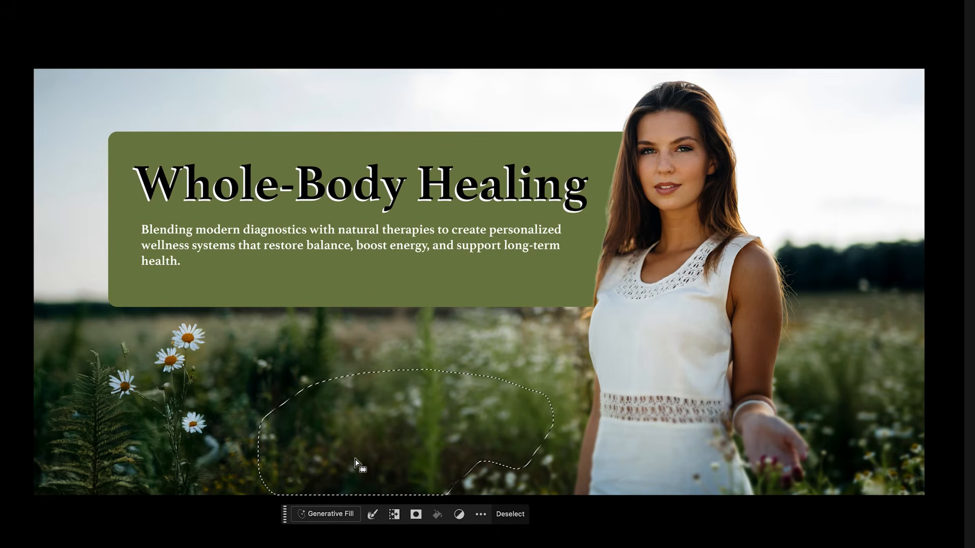
pyautogui.click(339, 515)
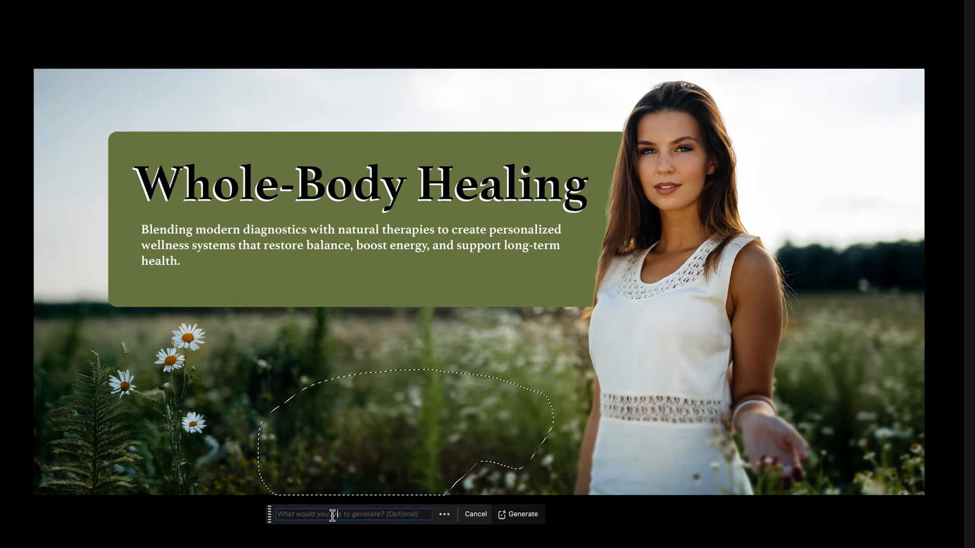
pyautogui.write('Daisies')
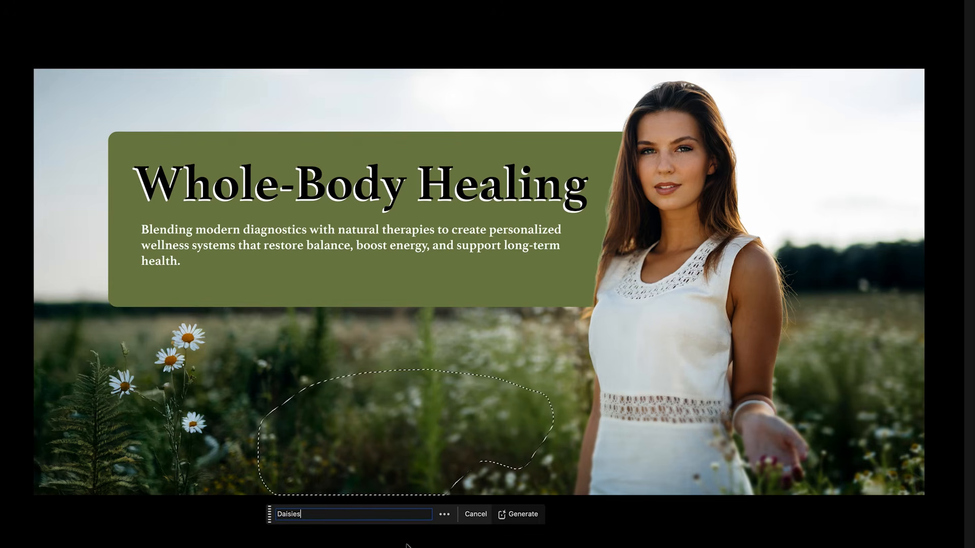
pyautogui.click(523, 514)
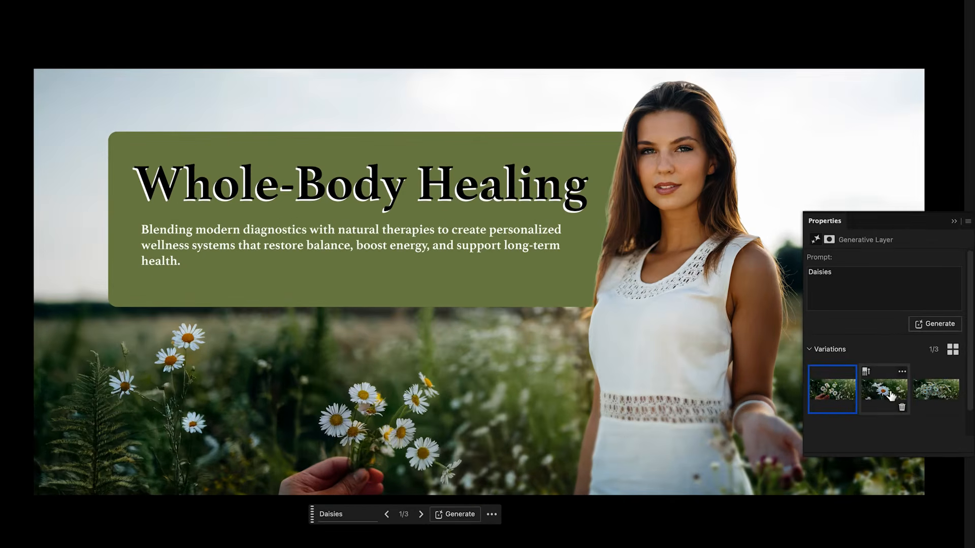
pyautogui.click(890, 396)
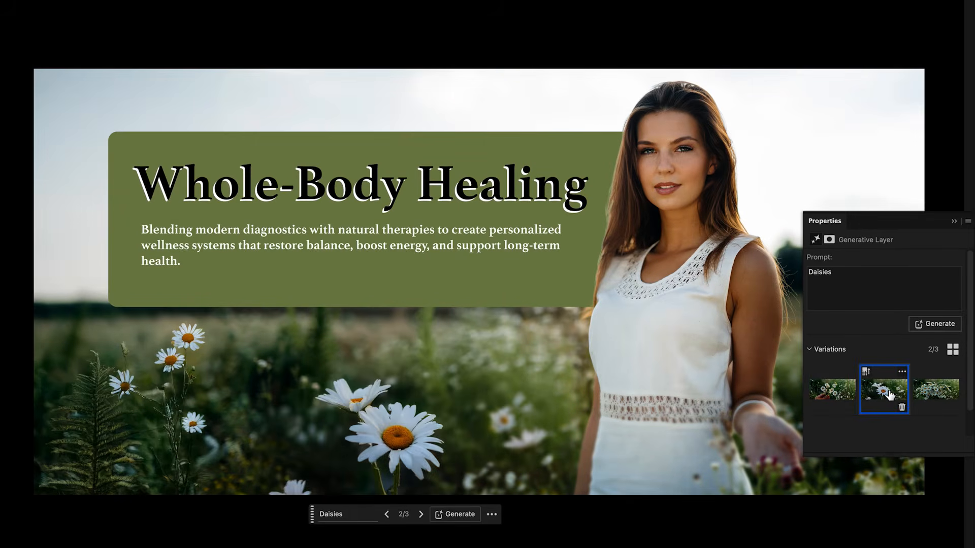
pyautogui.click(941, 395)
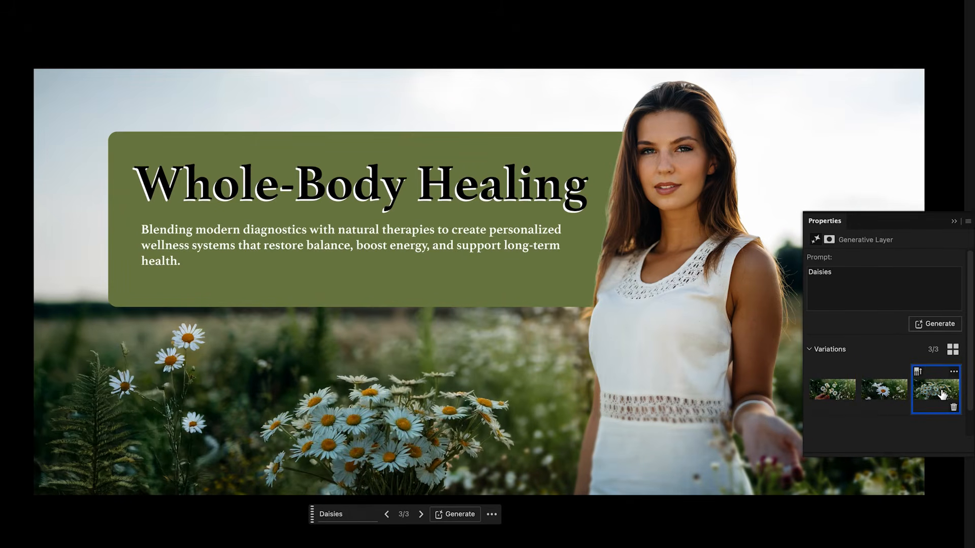
# - Generate more "Daisies" variations for the generative layer, choose the third of the six, and collapse its properties
pyautogui.scroll(-2, 938, 393)
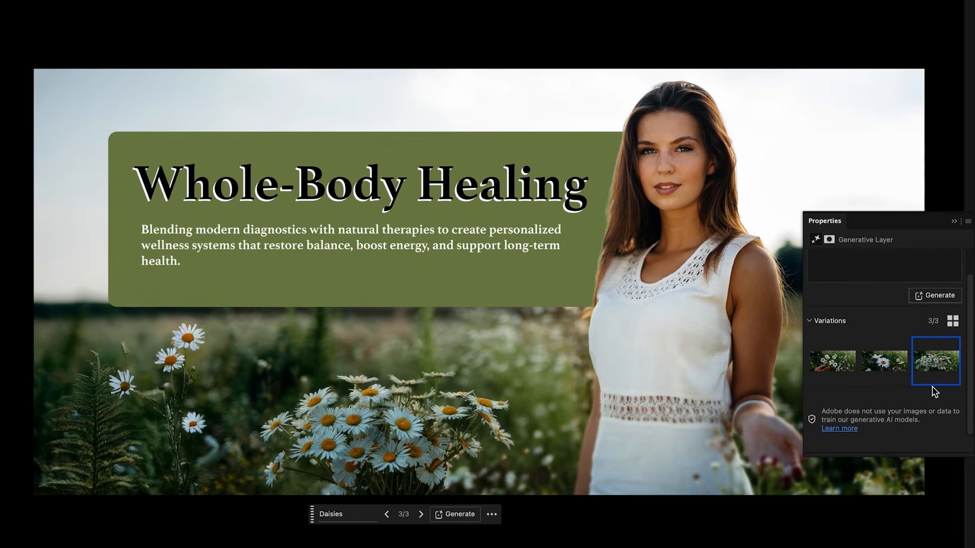
pyautogui.click(936, 296)
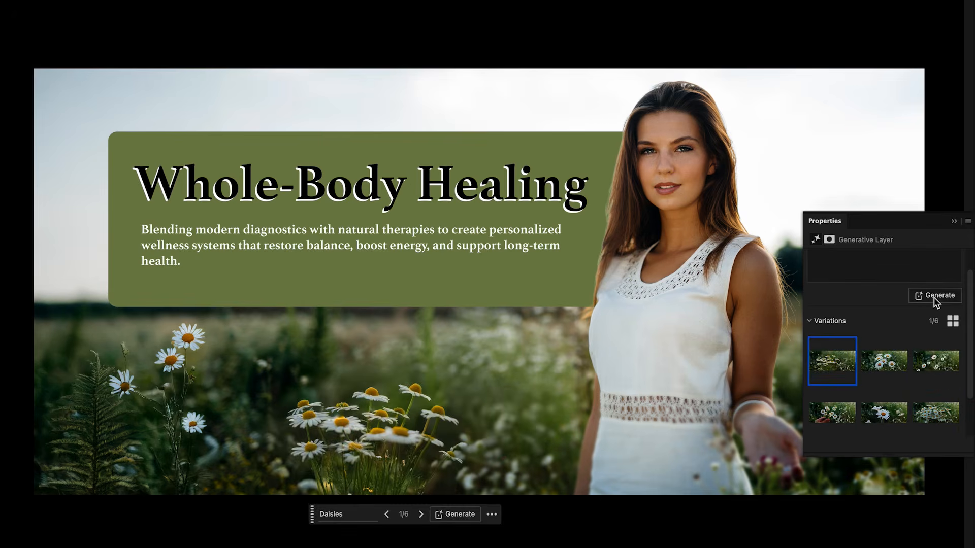
pyautogui.click(887, 366)
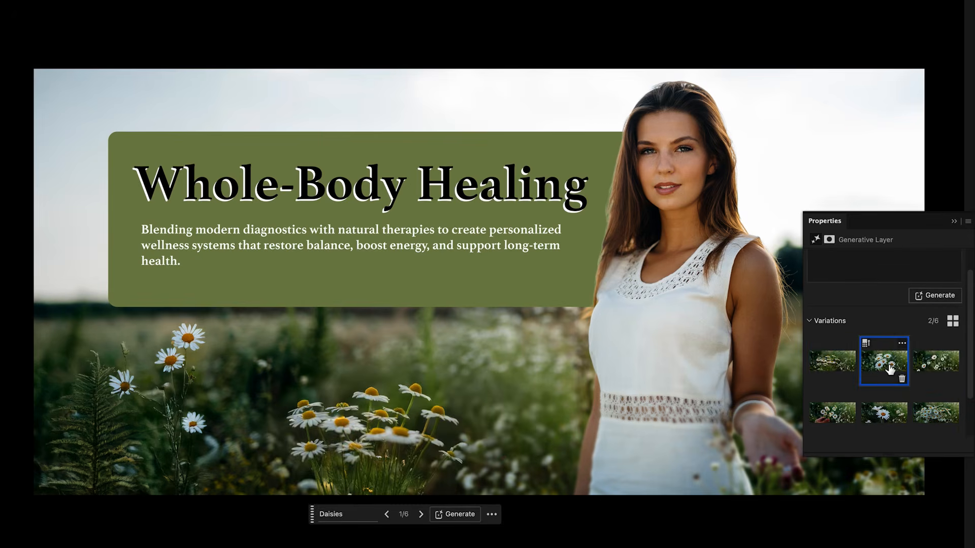
pyautogui.click(933, 362)
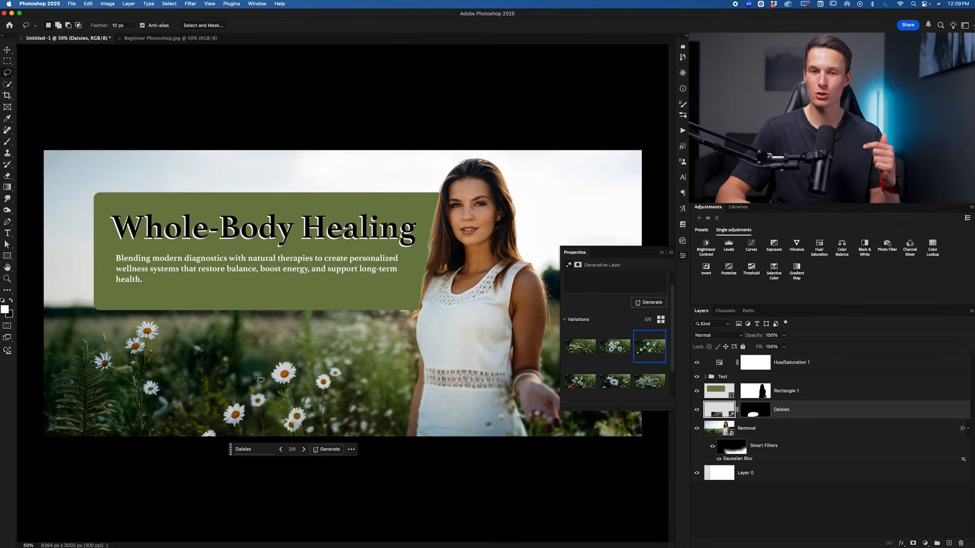
pyautogui.click(660, 252)
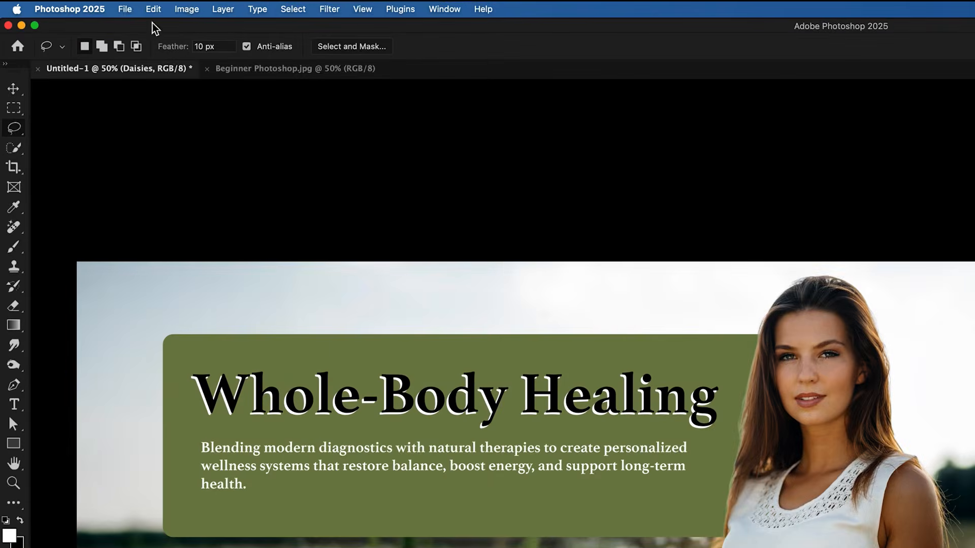
# - Save a copy of the banner as "Example Project" in JPEG format in the Beginner photoshop folder
pyautogui.click(73, 4)
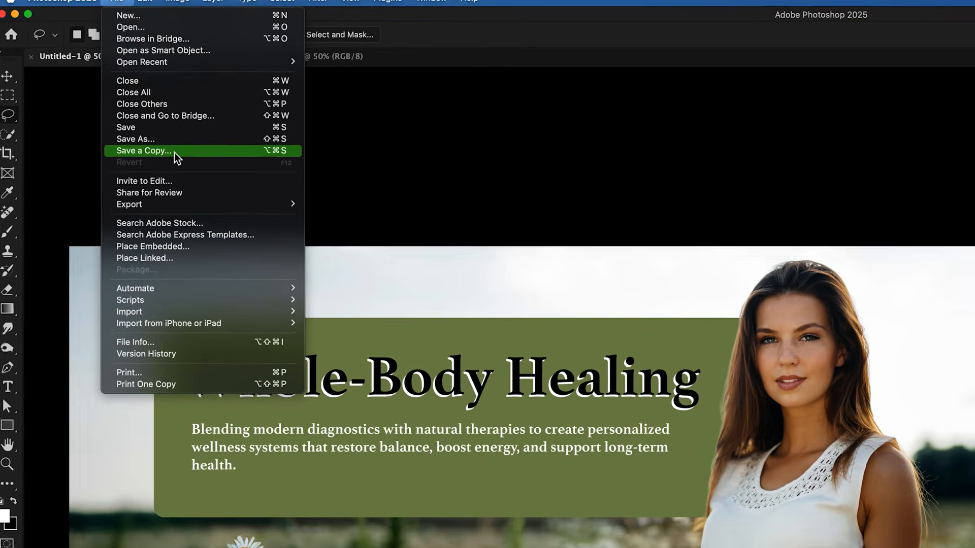
pyautogui.click(183, 166)
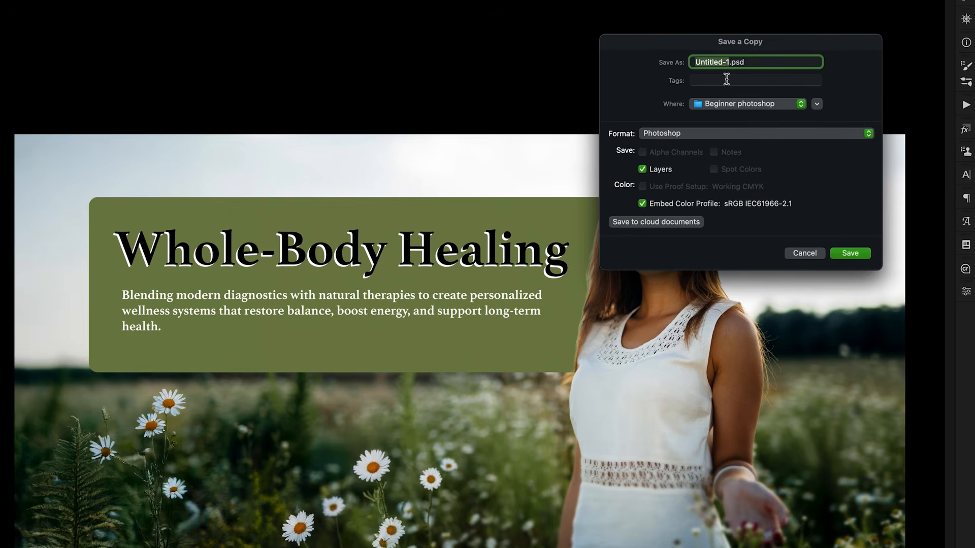
pyautogui.write('Example Project')
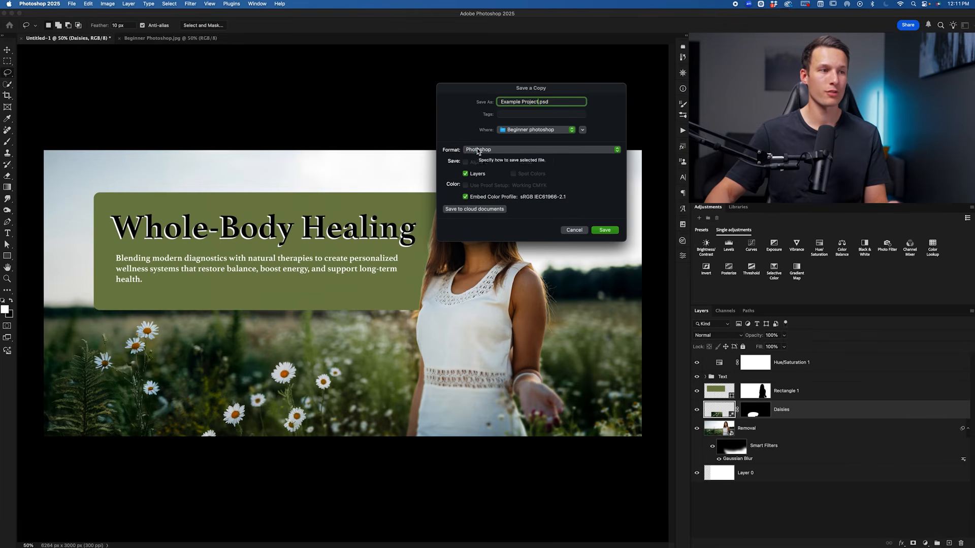
pyautogui.click(478, 150)
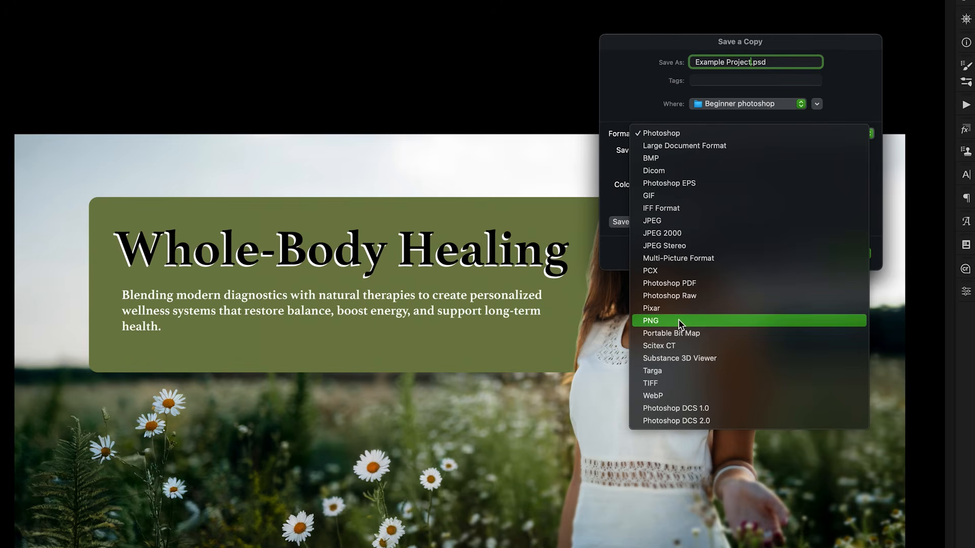
pyautogui.click(661, 220)
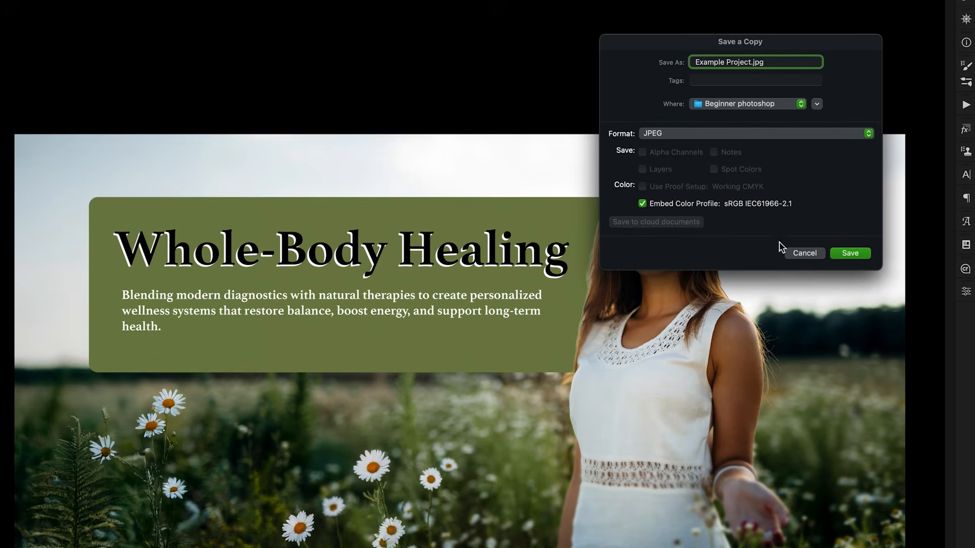
pyautogui.click(853, 252)
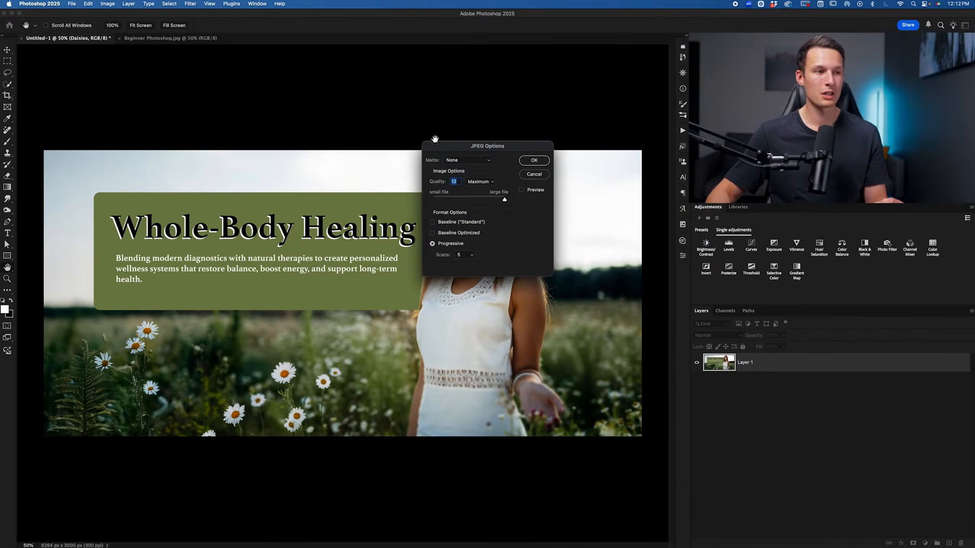